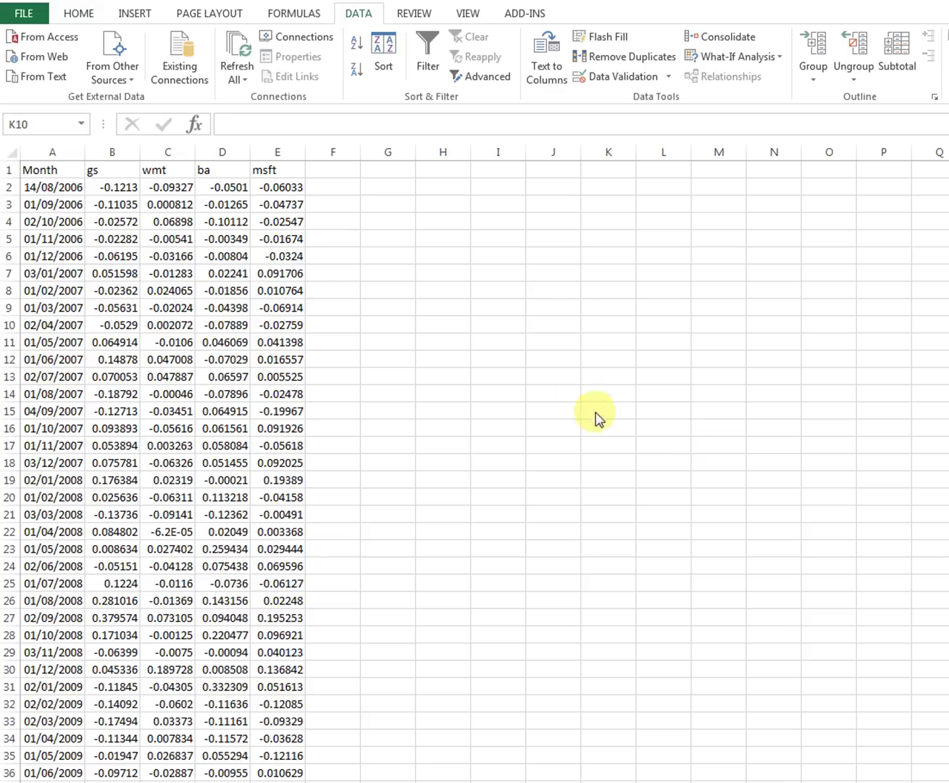
Examine the four stock columns gs, wmt, ba and msft beside the Month column
{"action": "left_click_drag", "start_coordinate": [281, 147], "coordinate": [129, 150]}
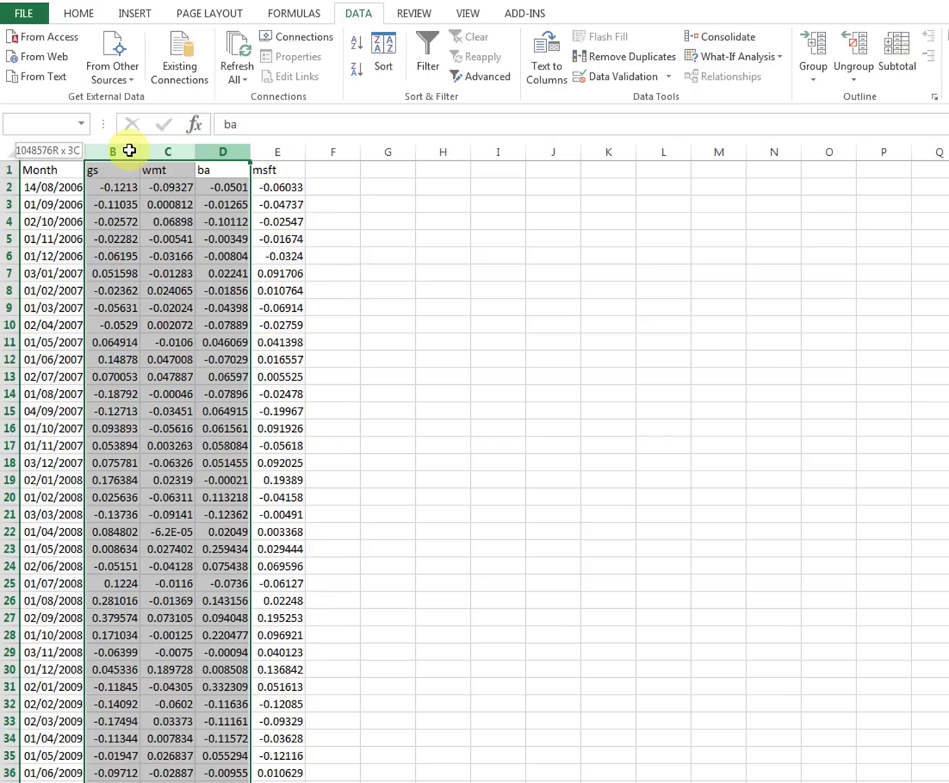
{"action": "left_click_drag", "start_coordinate": [275, 150], "coordinate": [106, 147]}
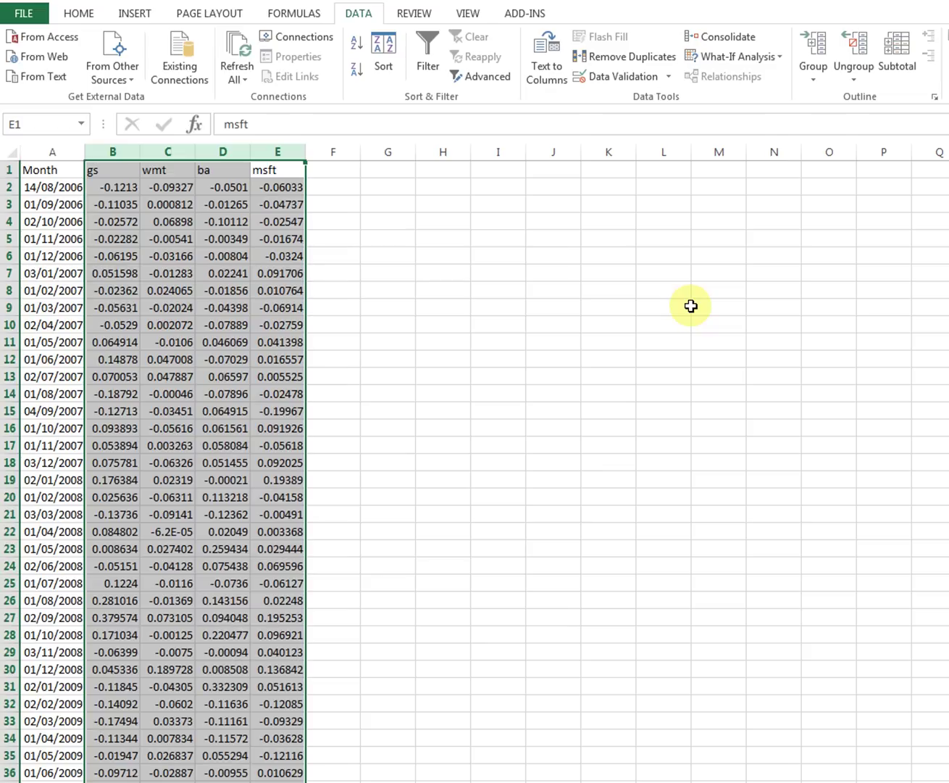
{"action": "left_click", "coordinate": [491, 268]}
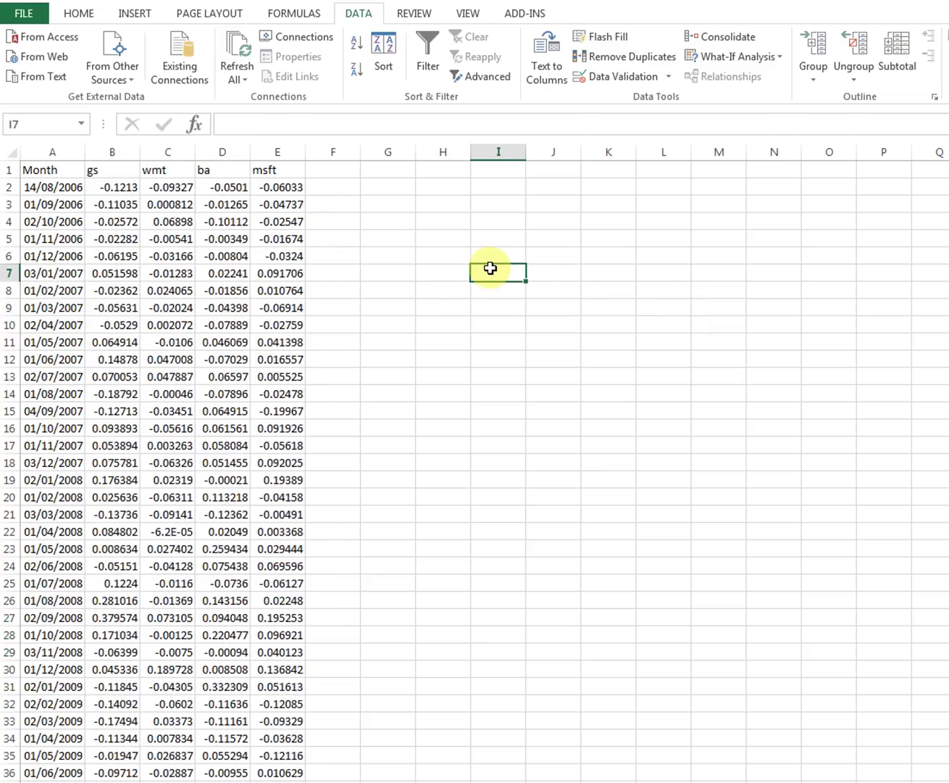
{"action": "left_click", "coordinate": [449, 239]}
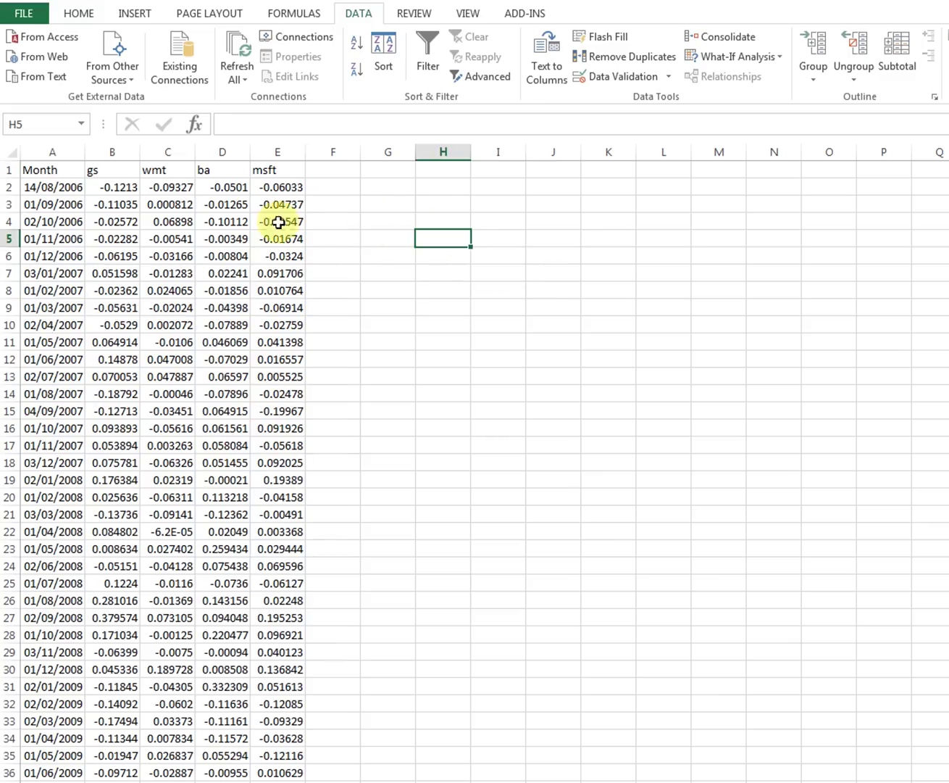
{"action": "left_click_drag", "start_coordinate": [113, 151], "coordinate": [298, 168]}
{"action": "left_click", "coordinate": [282, 169]}
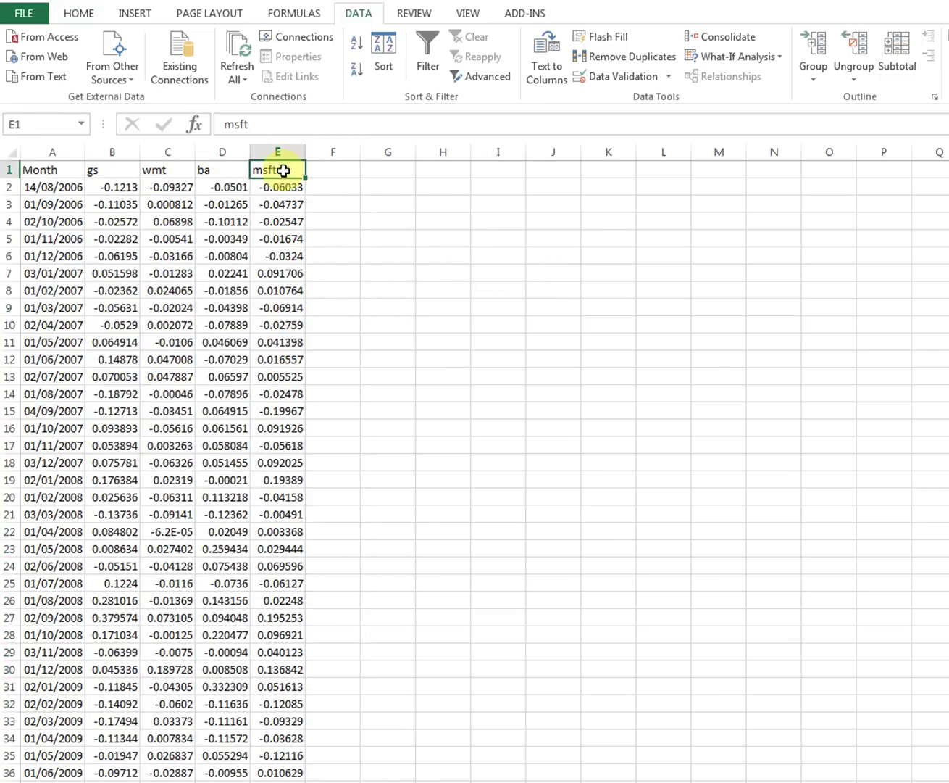
Look through the individual values of each stock column, from gs across to msft
{"action": "left_click", "coordinate": [112, 187]}
{"action": "left_click", "coordinate": [112, 256]}
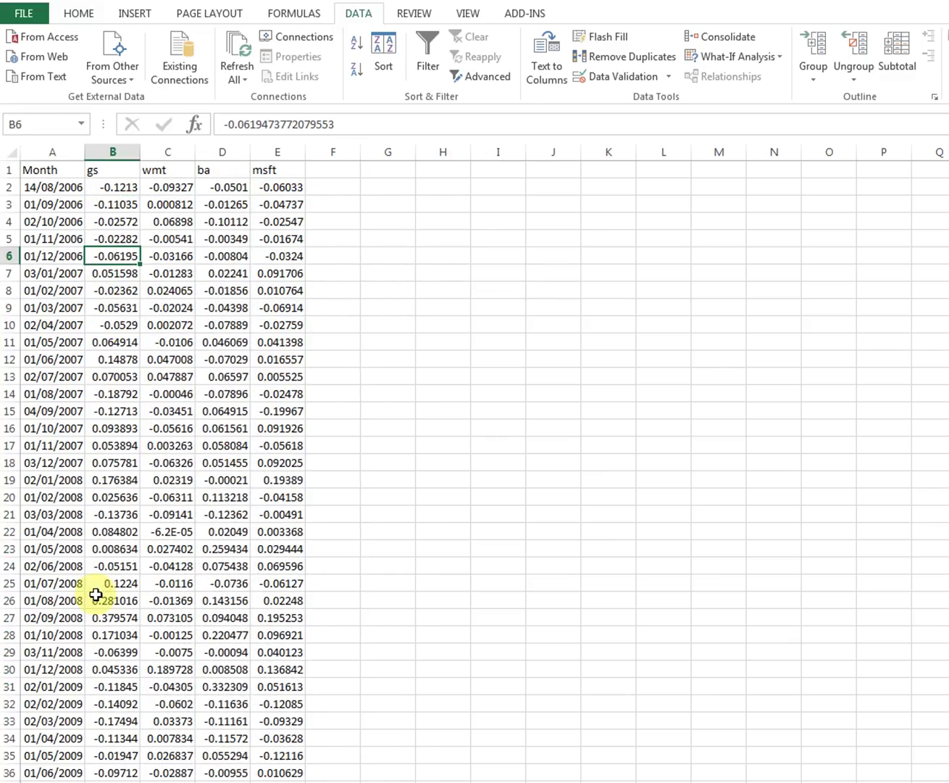
{"action": "scroll", "coordinate": [94, 594], "scroll_direction": "down", "scroll_amount": 9}
{"action": "scroll", "coordinate": [110, 633], "scroll_direction": "down", "scroll_amount": 4}
{"action": "scroll", "coordinate": [116, 631], "scroll_direction": "up", "scroll_amount": 13}
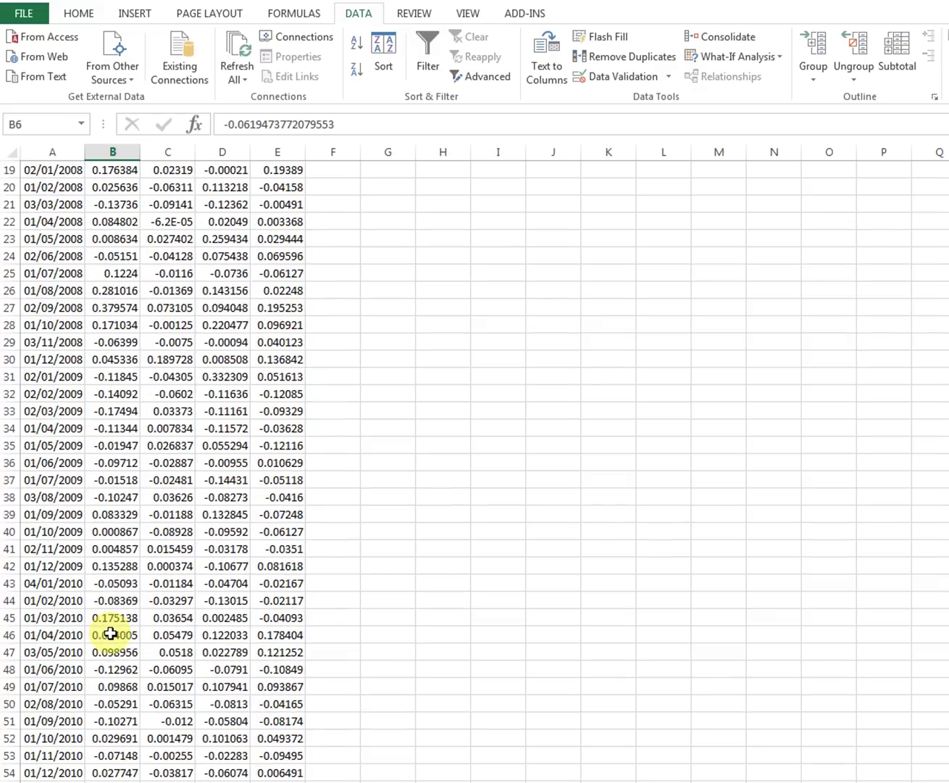
{"action": "left_click", "coordinate": [123, 186]}
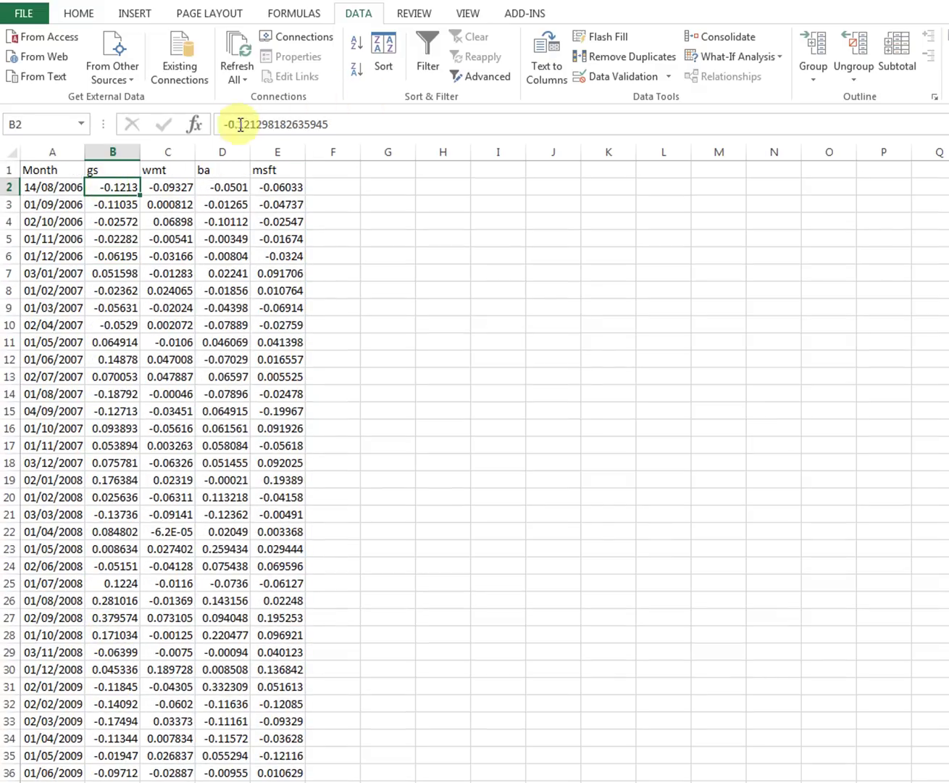
{"action": "left_click", "coordinate": [113, 152]}
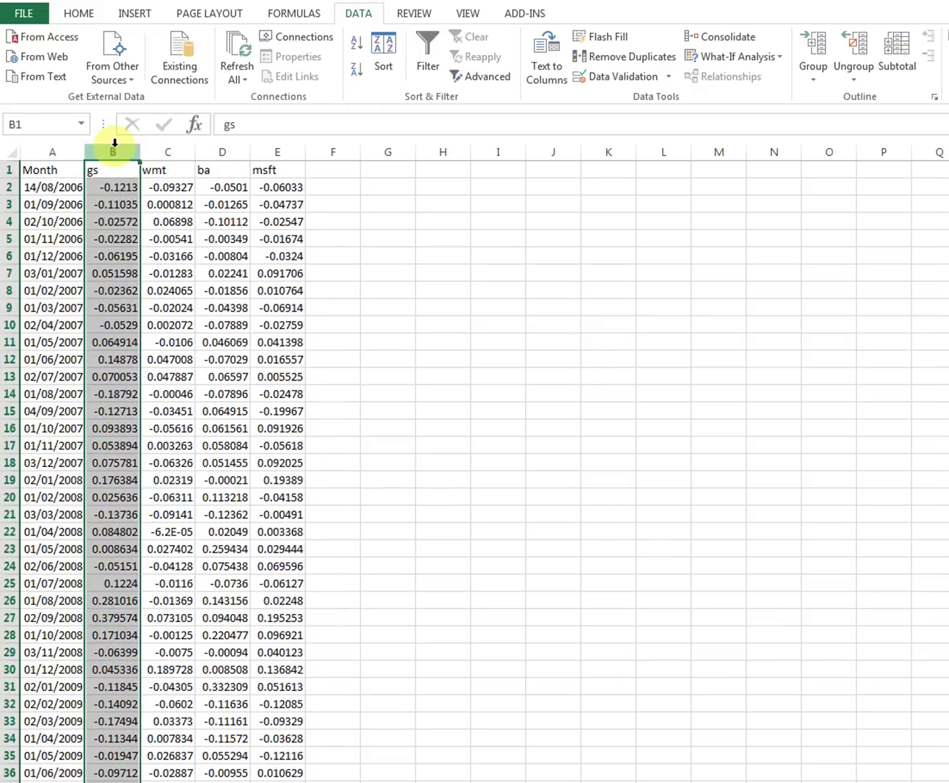
{"action": "left_click", "coordinate": [162, 144]}
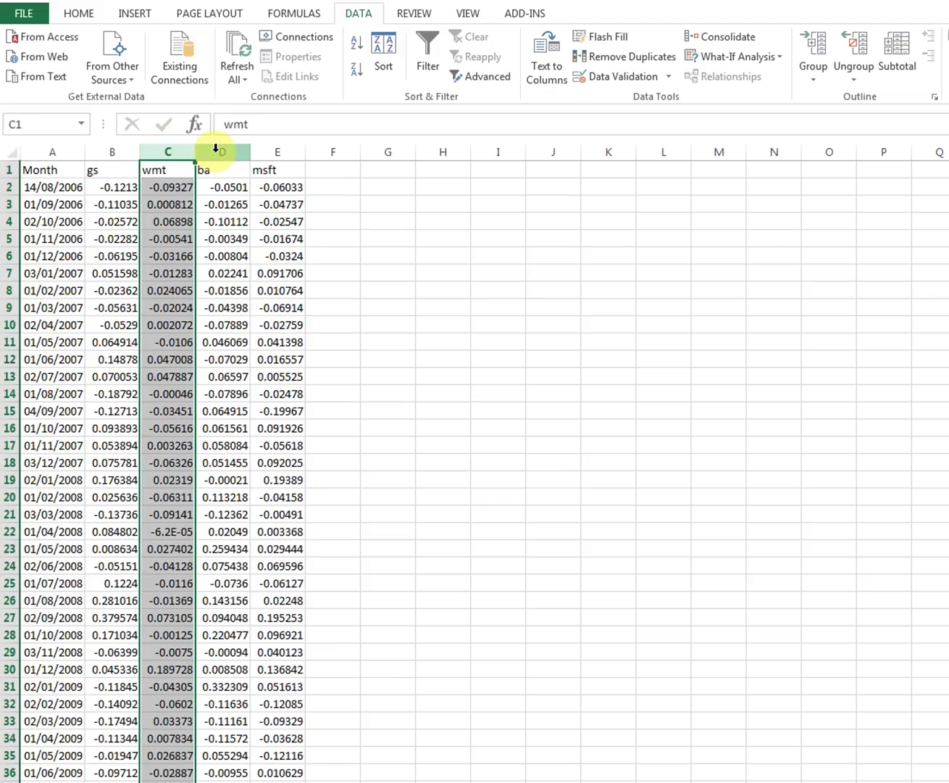
{"action": "left_click", "coordinate": [215, 149]}
{"action": "left_click", "coordinate": [278, 149]}
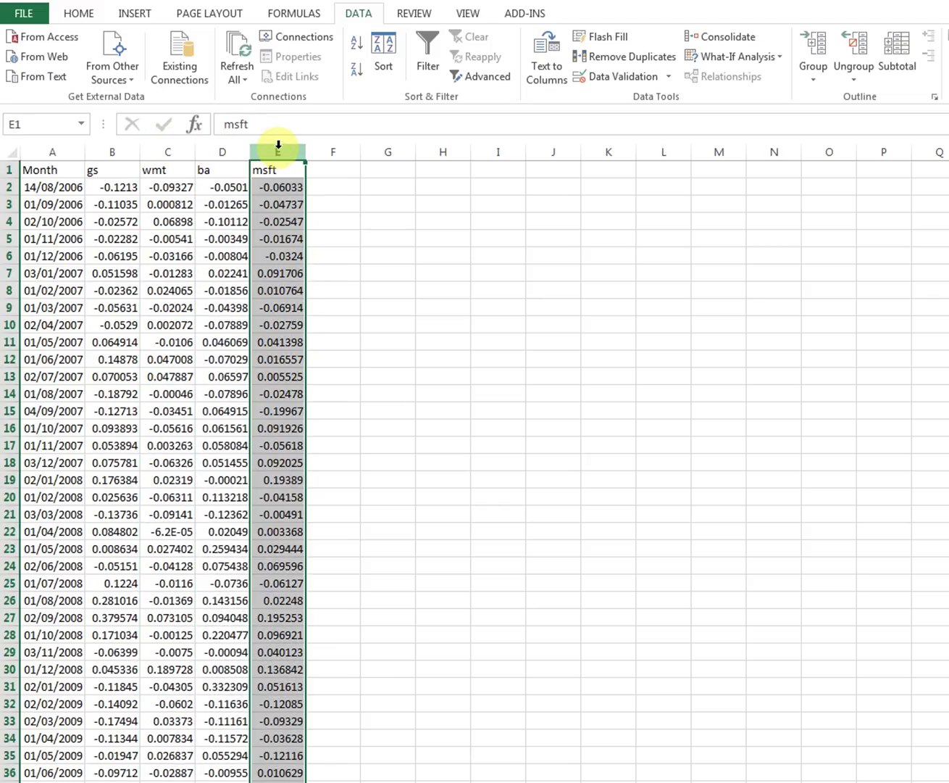
{"action": "scroll", "coordinate": [287, 451], "scroll_direction": "down", "scroll_amount": 14}
{"action": "scroll", "coordinate": [288, 451], "scroll_direction": "up", "scroll_amount": 14}
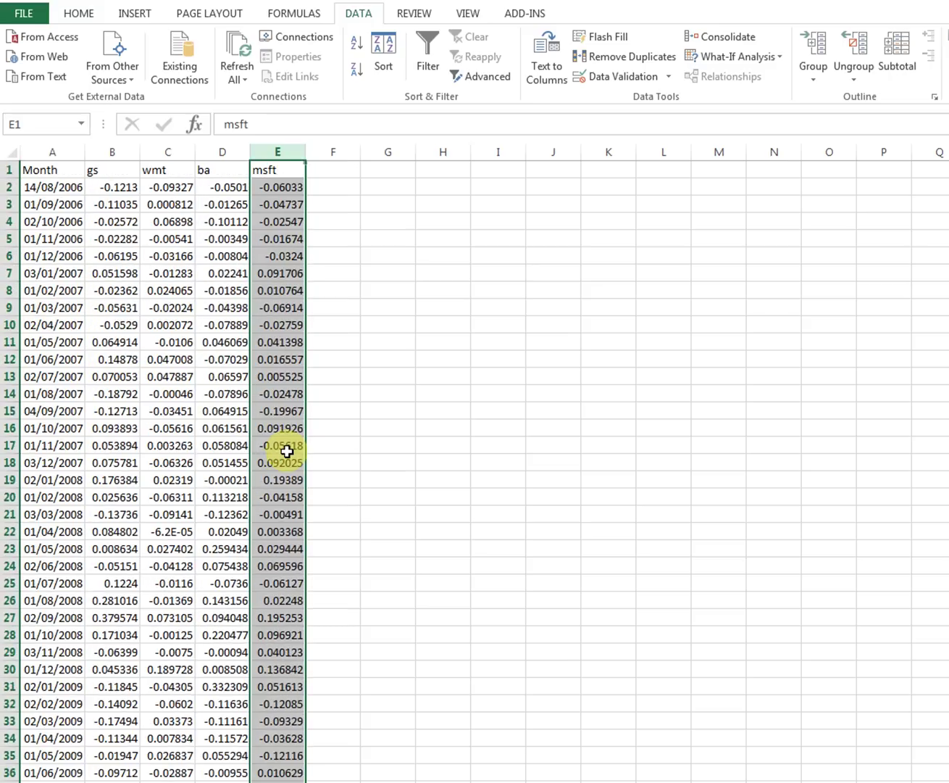
Check the first and last dates in the Month column and look briefly at the blank sheet
{"action": "left_click", "coordinate": [66, 189]}
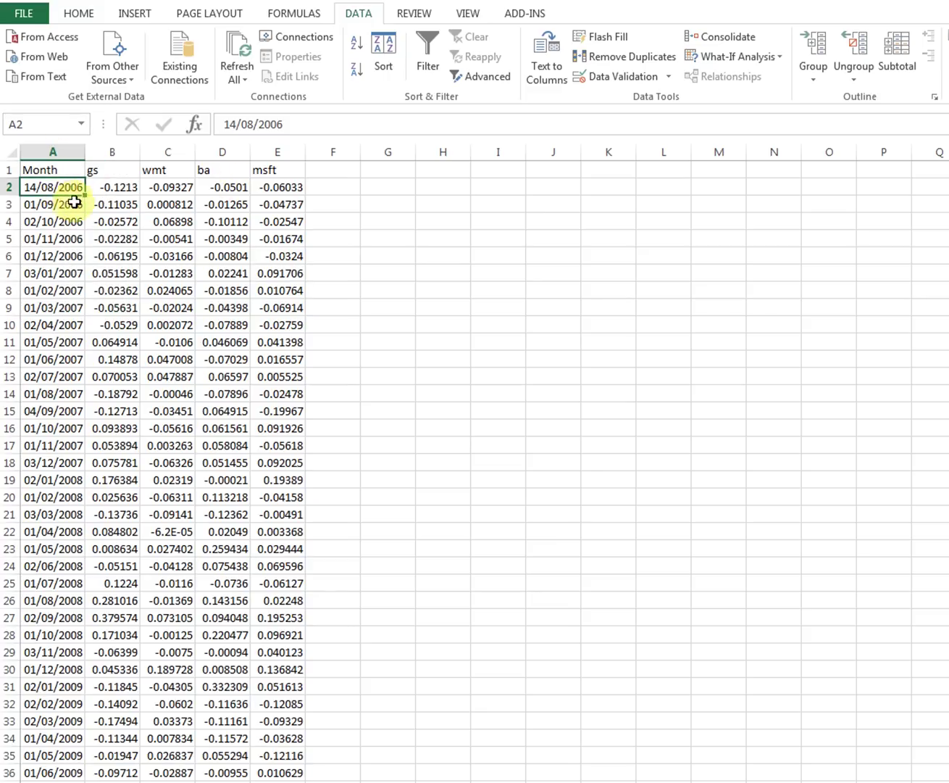
{"action": "scroll", "coordinate": [88, 505], "scroll_direction": "down", "scroll_amount": 20}
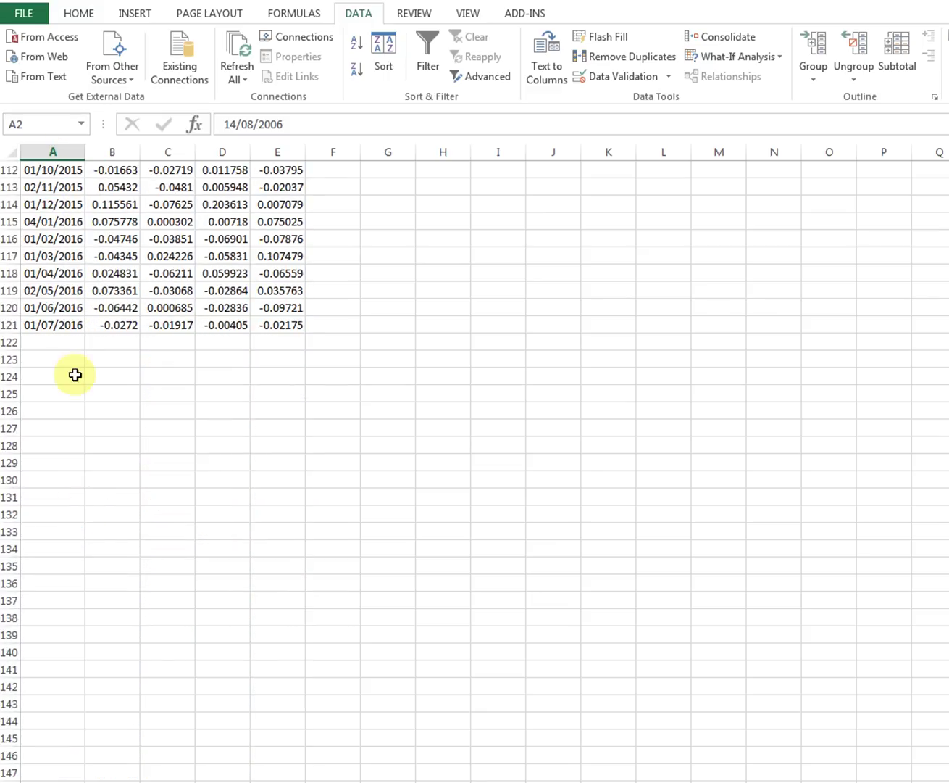
{"action": "left_click", "coordinate": [78, 331]}
{"action": "scroll", "coordinate": [102, 516], "scroll_direction": "up", "scroll_amount": 20}
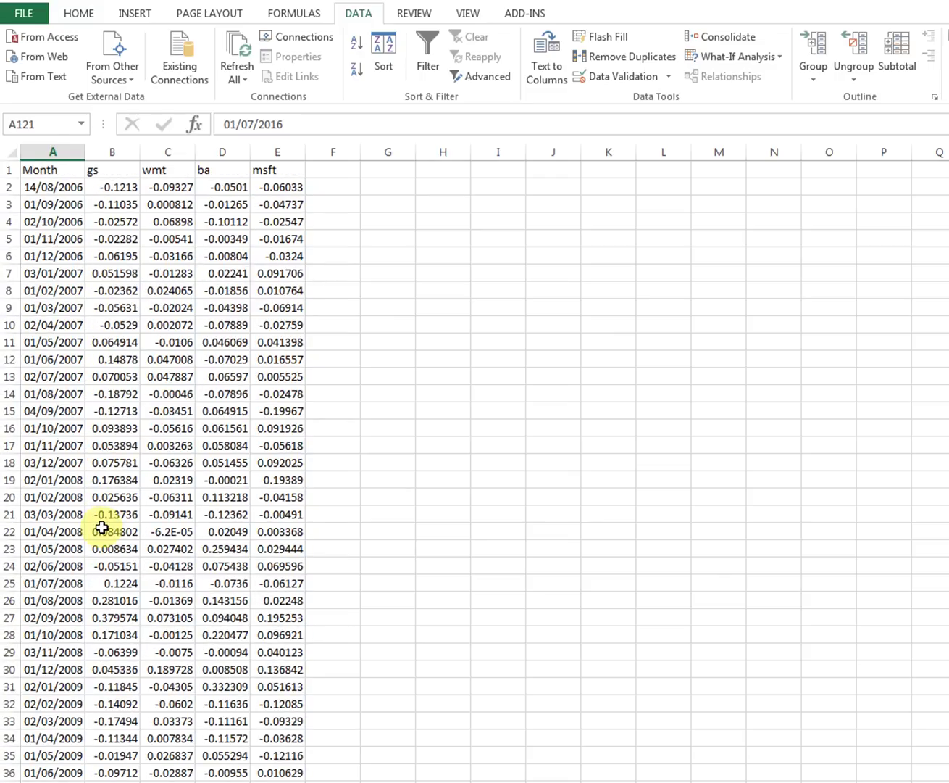
{"action": "scroll", "coordinate": [102, 527], "scroll_direction": "down", "scroll_amount": 8}
{"action": "scroll", "coordinate": [101, 527], "scroll_direction": "up", "scroll_amount": 1}
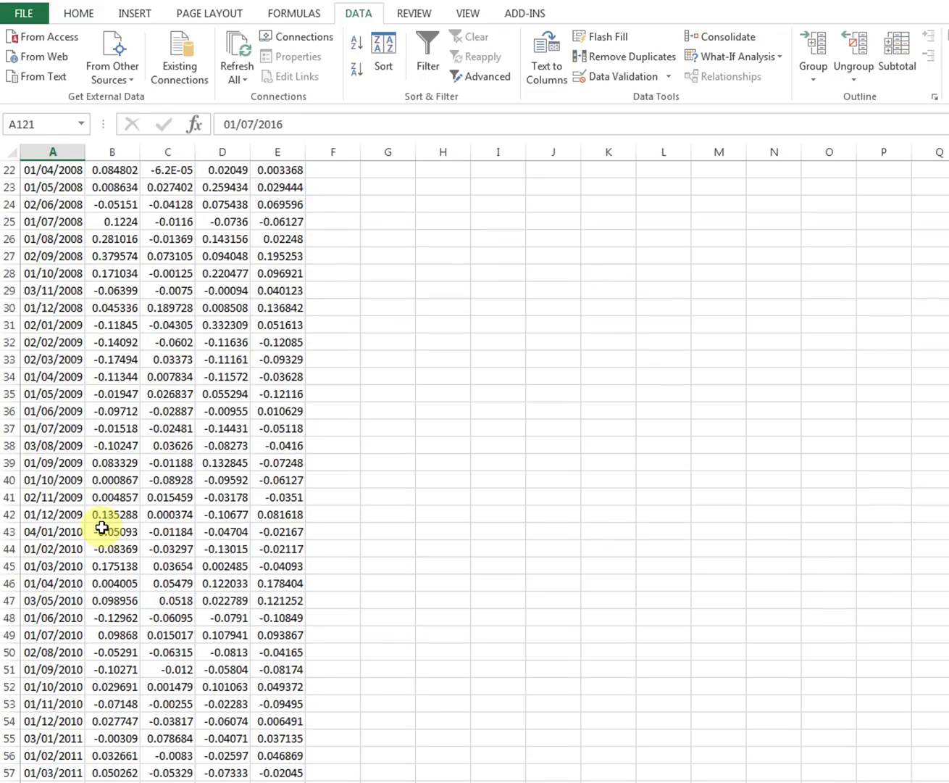
{"action": "scroll", "coordinate": [101, 528], "scroll_direction": "down", "scroll_amount": 4}
{"action": "left_click", "coordinate": [164, 781]}
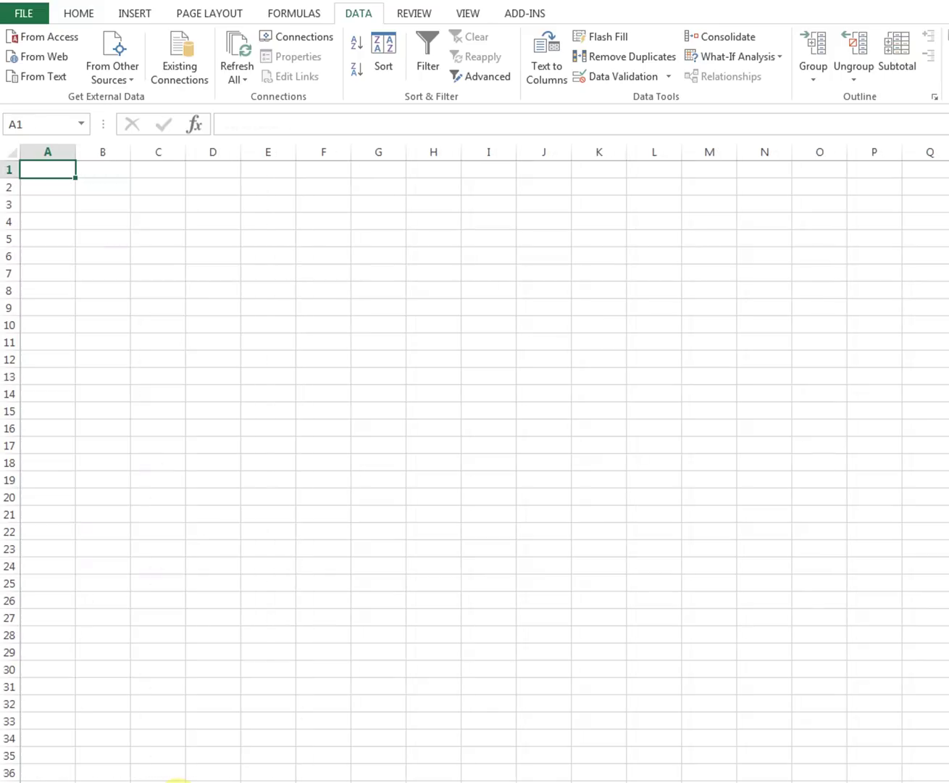
{"action": "left_click", "coordinate": [130, 781]}
{"action": "scroll", "coordinate": [78, 354], "scroll_direction": "up", "scroll_amount": 5}
{"action": "scroll", "coordinate": [78, 360], "scroll_direction": "up", "scroll_amount": 6}
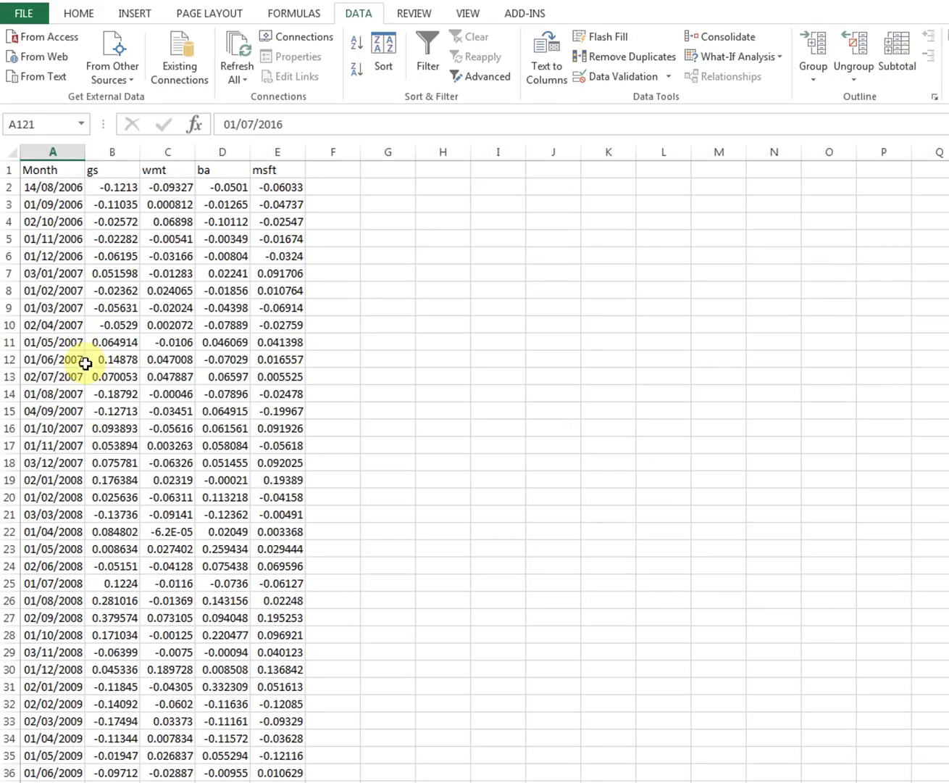
Copy rows 1 to 36 of the data and paste them as values into the blank sheet starting at row 1
{"action": "left_click", "coordinate": [10, 170]}
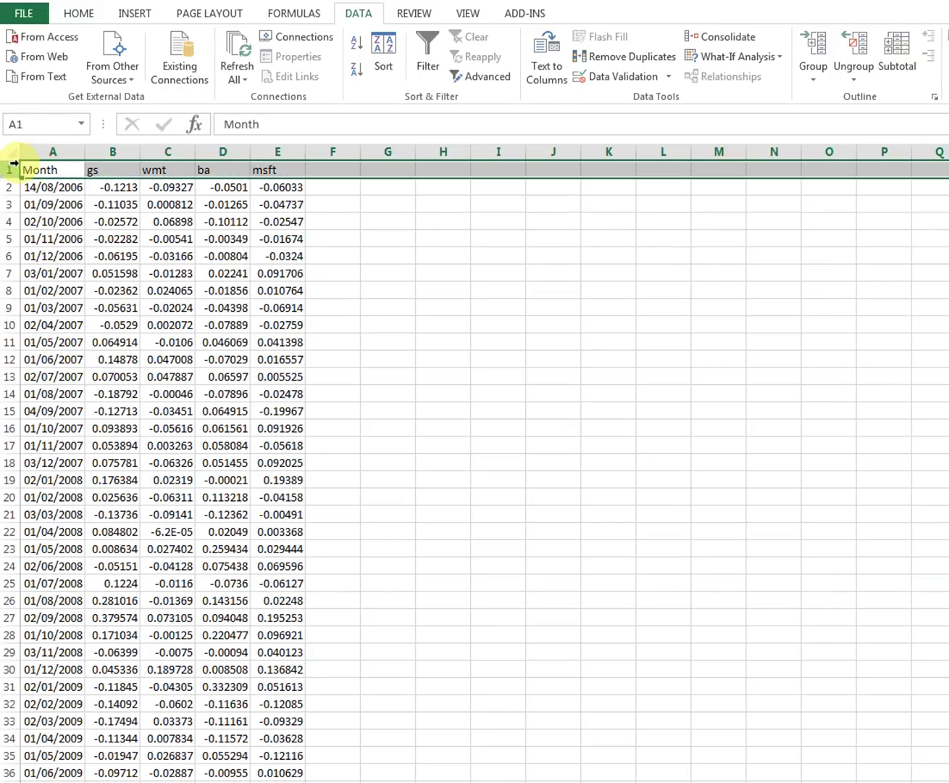
{"action": "left_click_drag", "start_coordinate": [13, 348], "coordinate": [5, 768]}
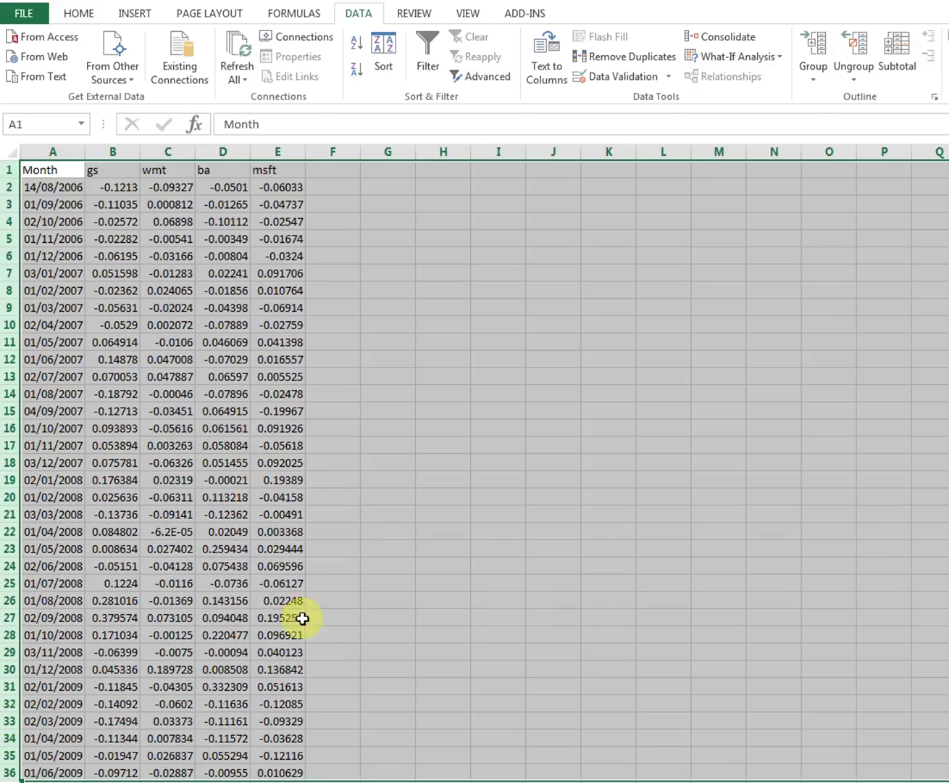
{"action": "right_click", "coordinate": [305, 468]}
{"action": "left_click", "coordinate": [340, 494]}
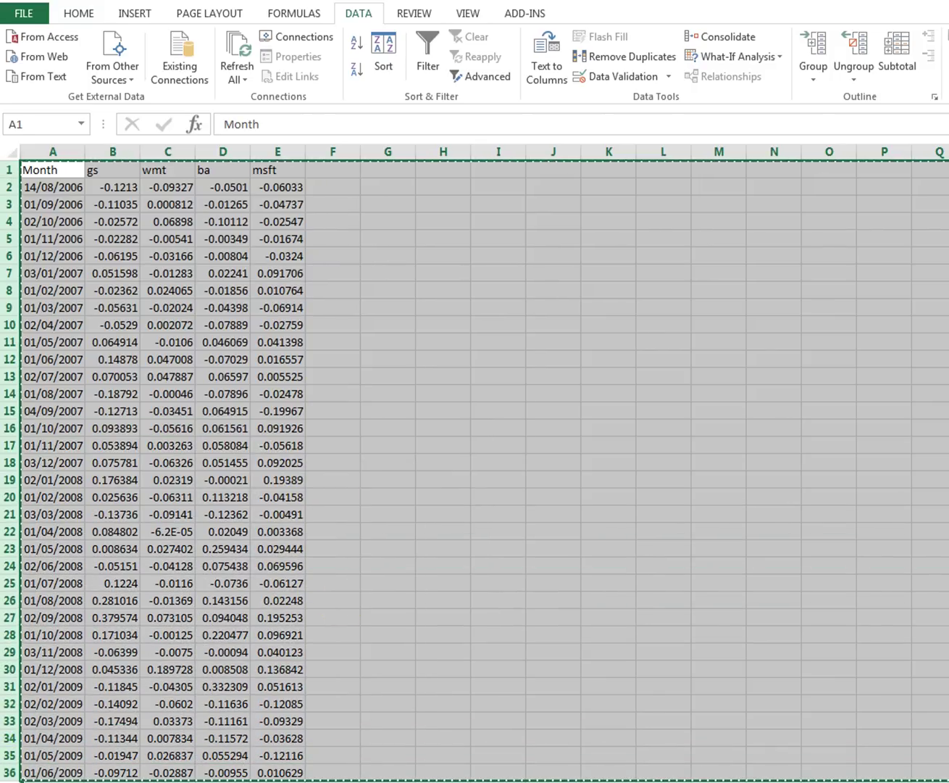
{"action": "key", "text": "shift+F11"}
{"action": "right_click", "coordinate": [24, 171]}
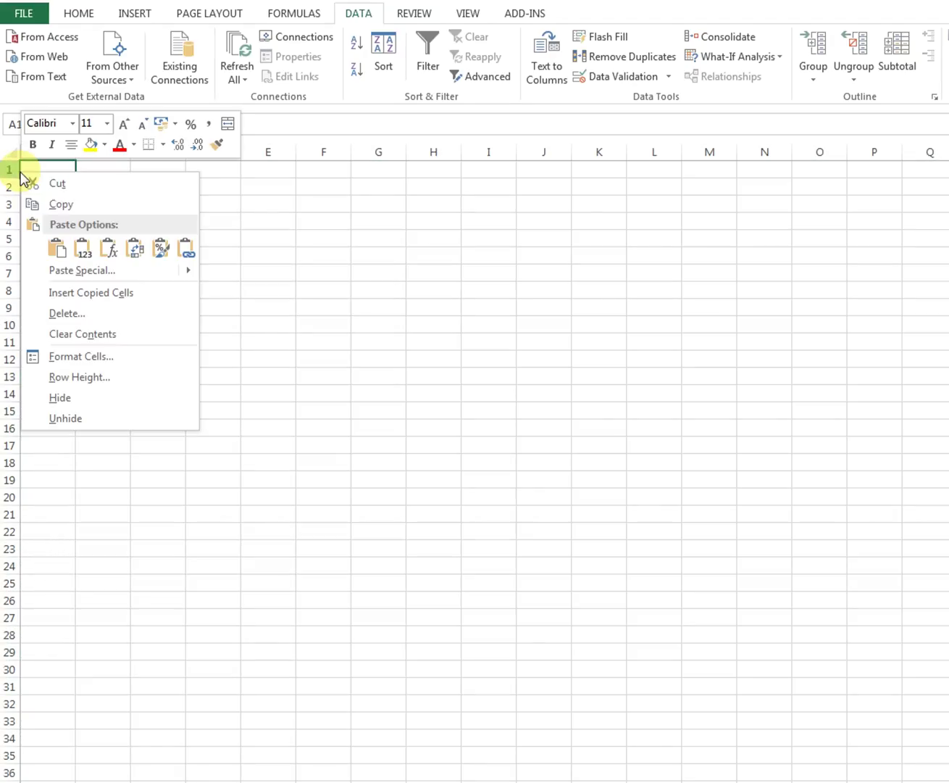
{"action": "left_click", "coordinate": [81, 243]}
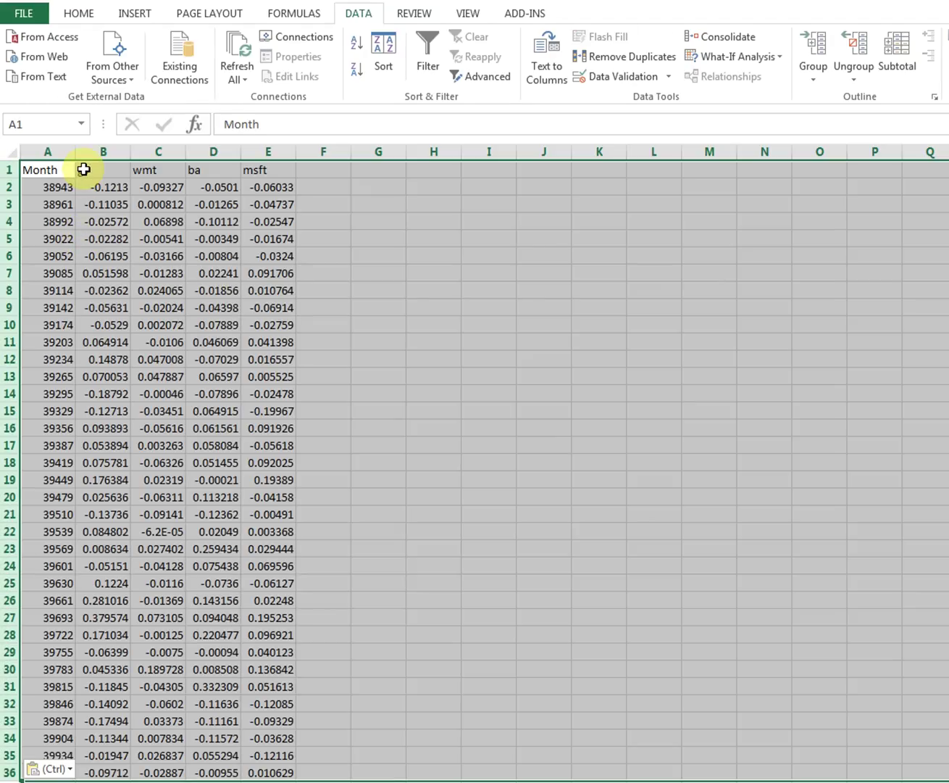
Copy the date format from A6 of the original sheet to A2 of the pasted data and autofit column A
{"action": "key", "text": "ctrl"}
{"action": "key", "text": "w"}
{"action": "left_click", "coordinate": [54, 256]}
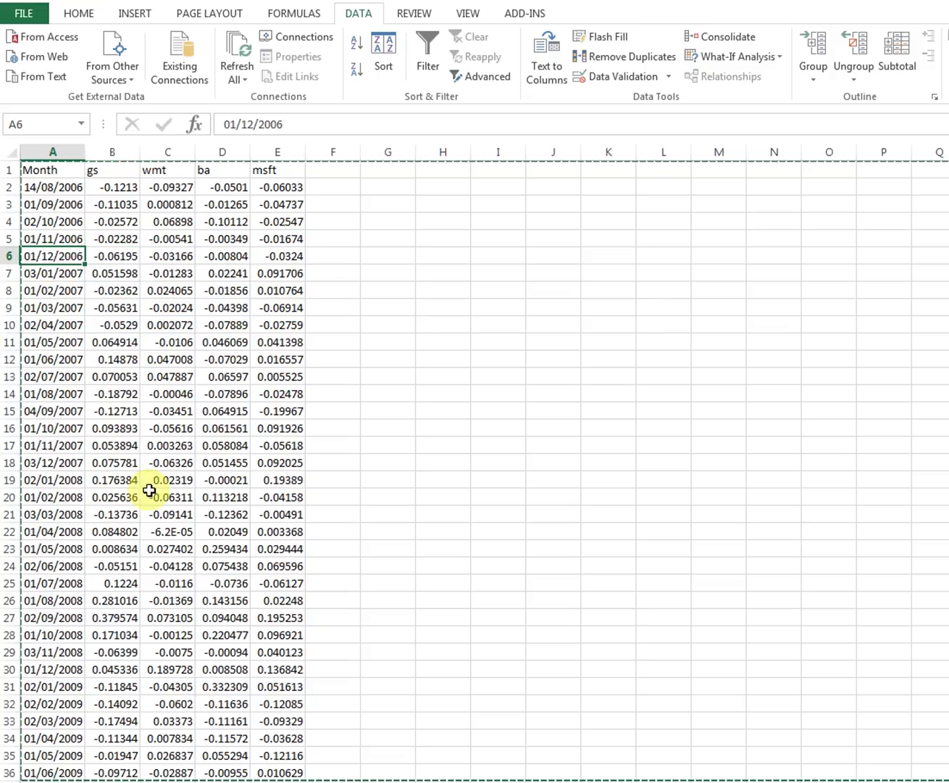
{"action": "left_click", "coordinate": [79, 13]}
{"action": "left_click", "coordinate": [48, 74]}
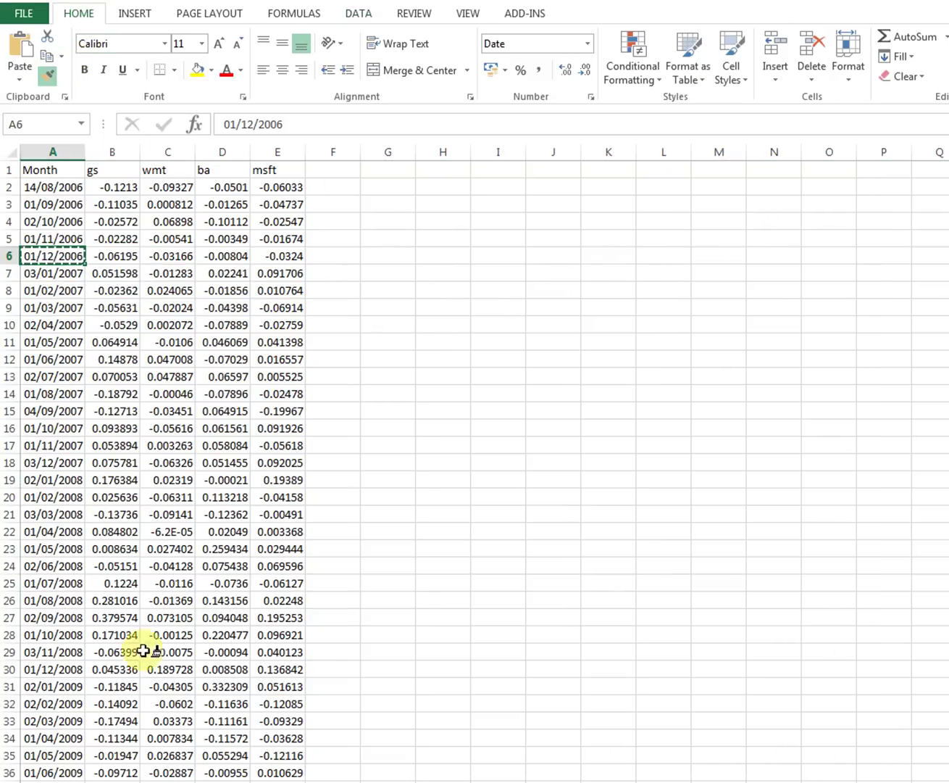
{"action": "key", "text": "ctrl+z"}
{"action": "left_click", "coordinate": [56, 187]}
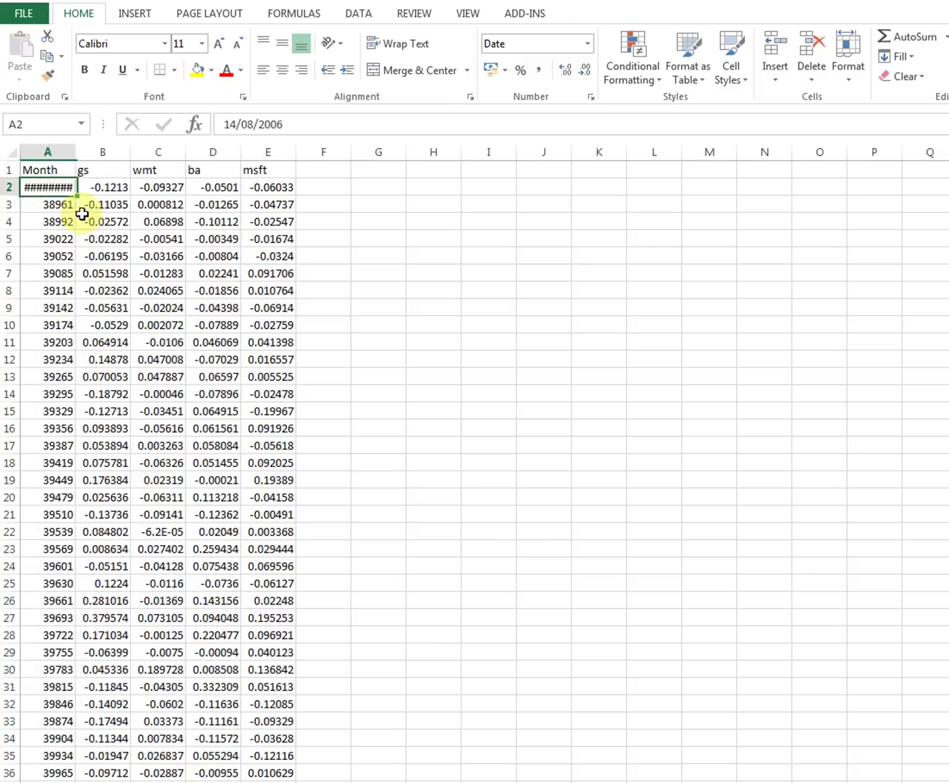
{"action": "double_click", "coordinate": [80, 152]}
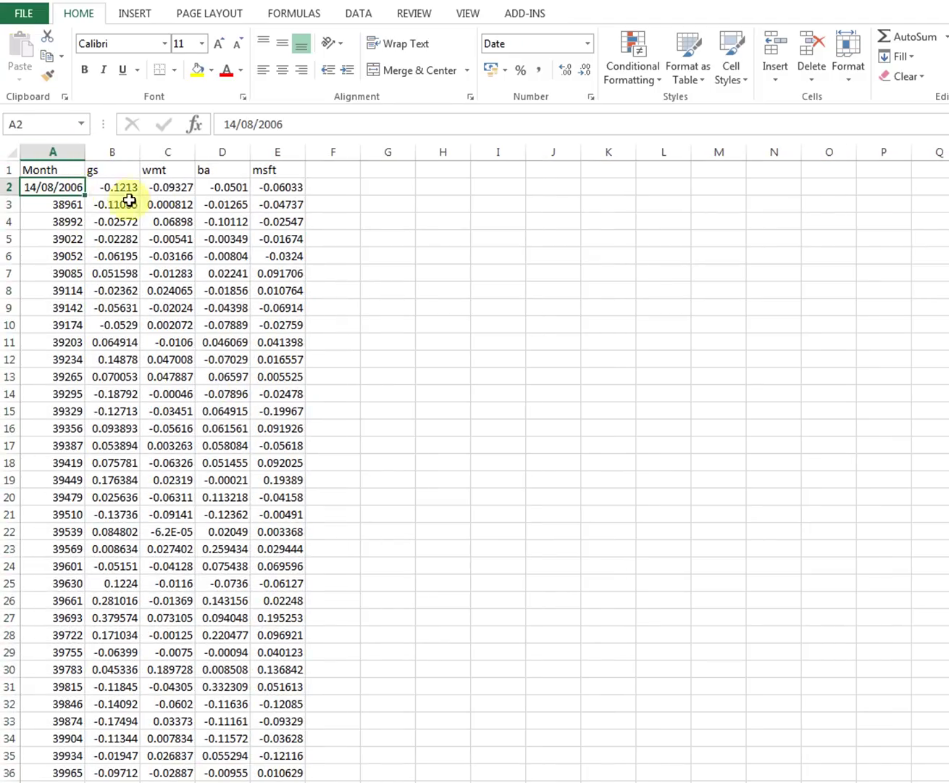
Apply the date format of A2 to the remaining Month values below it with Format Painter
{"action": "left_click", "coordinate": [47, 73]}
{"action": "mouse_move", "coordinate": [56, 205]}
{"action": "left_mouse_down"}
{"action": "mouse_move", "coordinate": [37, 408]}
{"action": "mouse_move", "coordinate": [54, 774]}
{"action": "mouse_move", "coordinate": [74, 586]}
{"action": "left_mouse_up"}
{"action": "scroll", "coordinate": [325, 526], "scroll_direction": "up", "scroll_amount": 1}
{"action": "left_click", "coordinate": [403, 309]}
{"action": "left_click", "coordinate": [440, 237]}
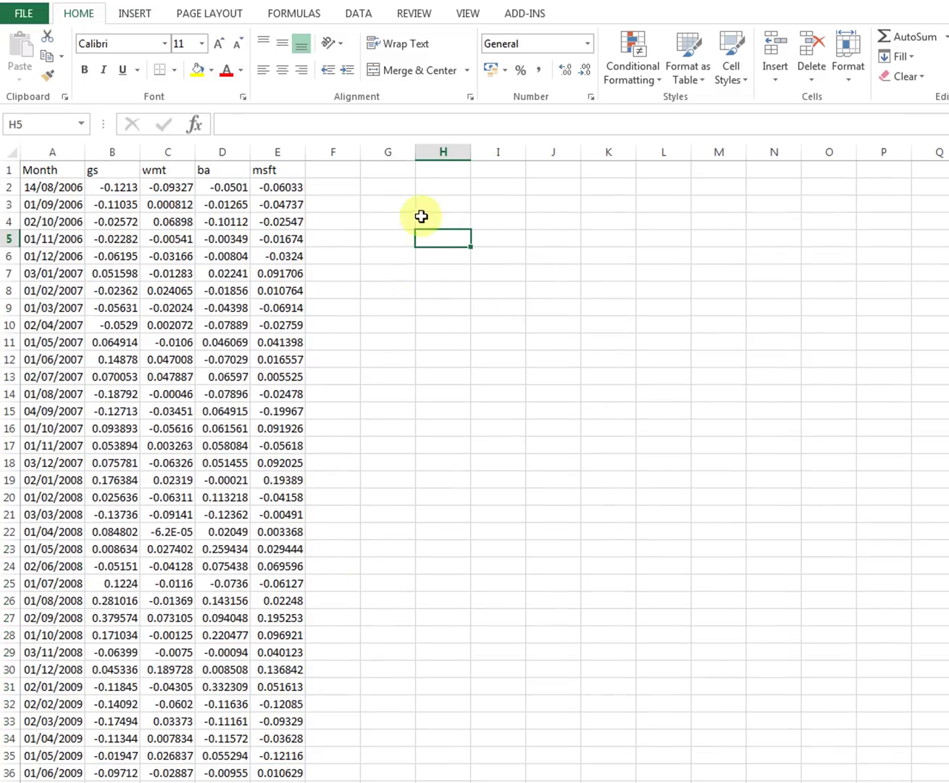
{"action": "left_click_drag", "start_coordinate": [288, 153], "coordinate": [96, 151]}
{"action": "left_click", "coordinate": [487, 275]}
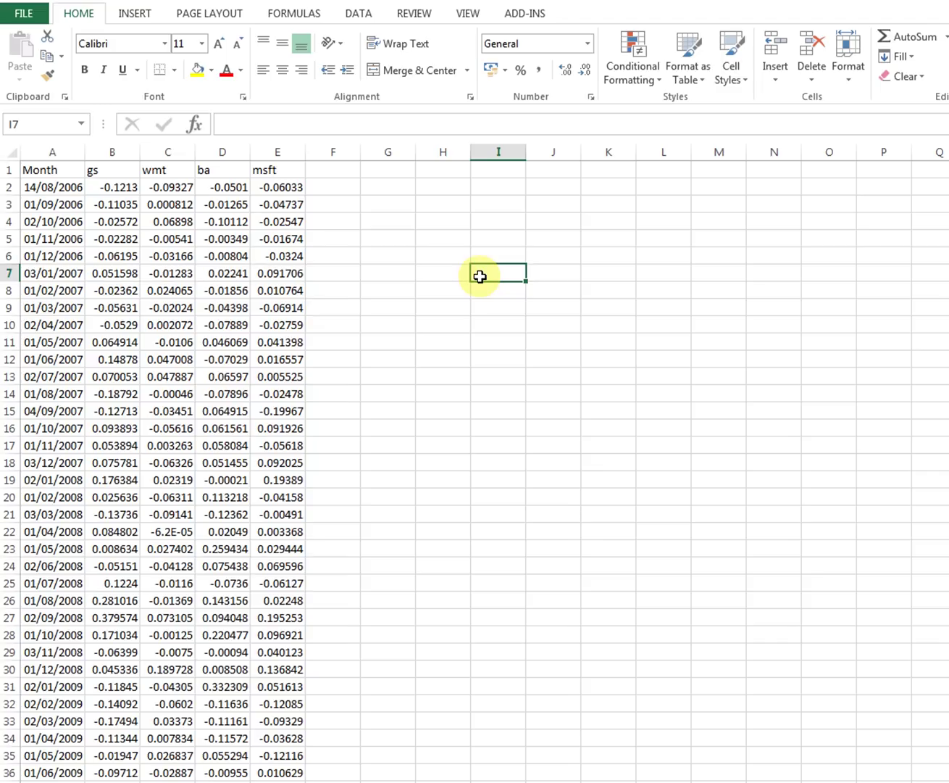
{"action": "left_click_drag", "start_coordinate": [262, 150], "coordinate": [137, 154]}
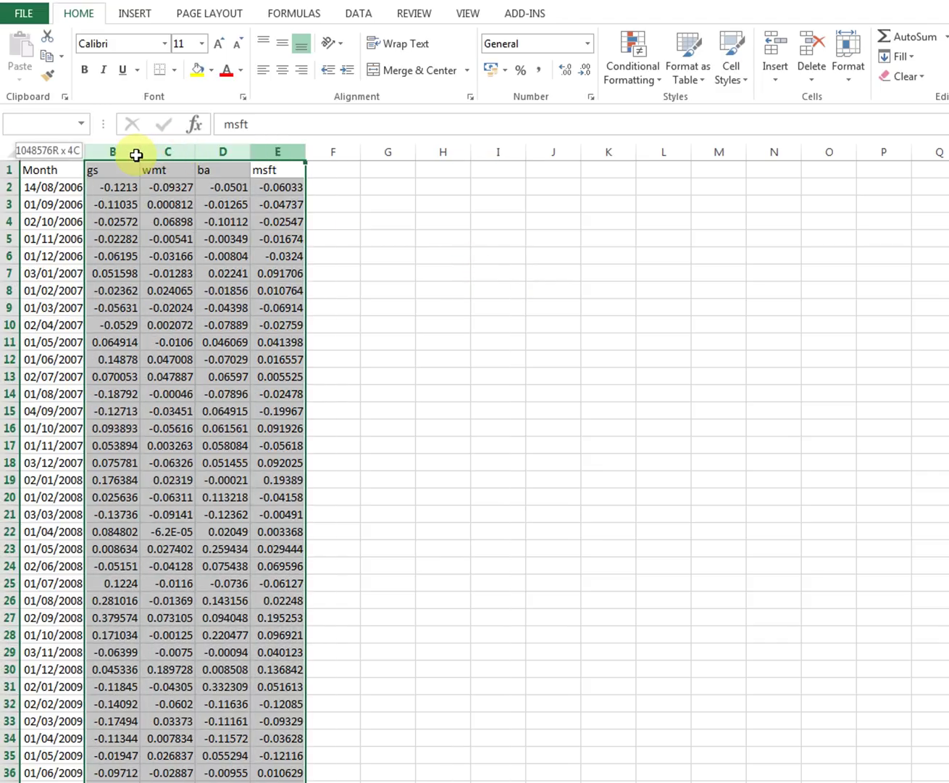
{"action": "left_click", "coordinate": [378, 207]}
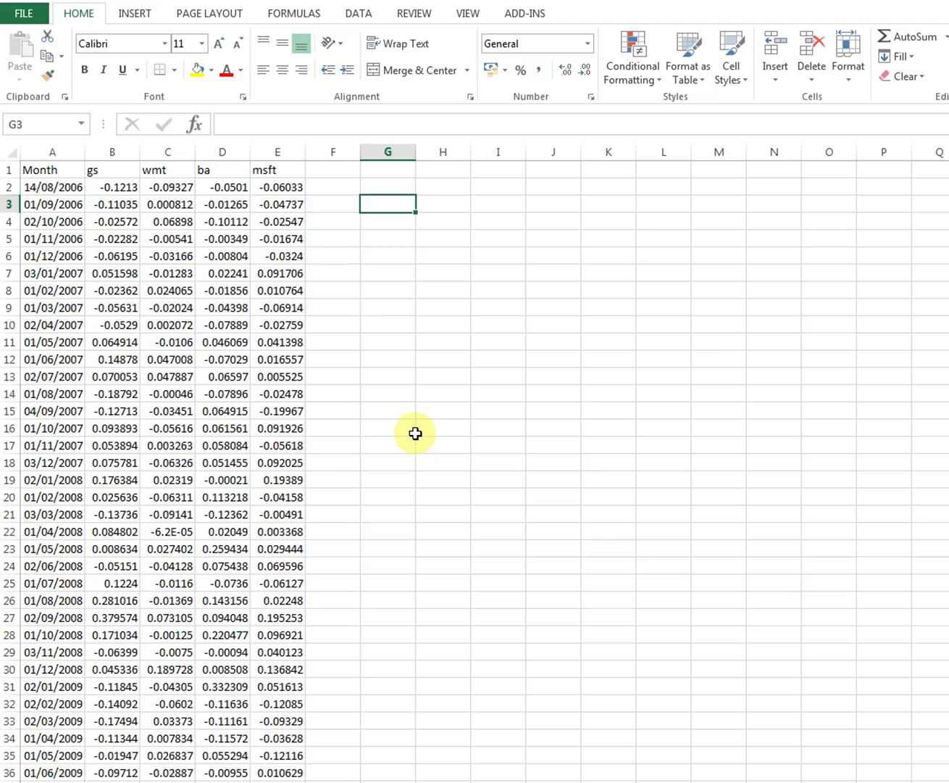
{"action": "left_click", "coordinate": [259, 170]}
{"action": "left_click_drag", "start_coordinate": [259, 170], "coordinate": [123, 172]}
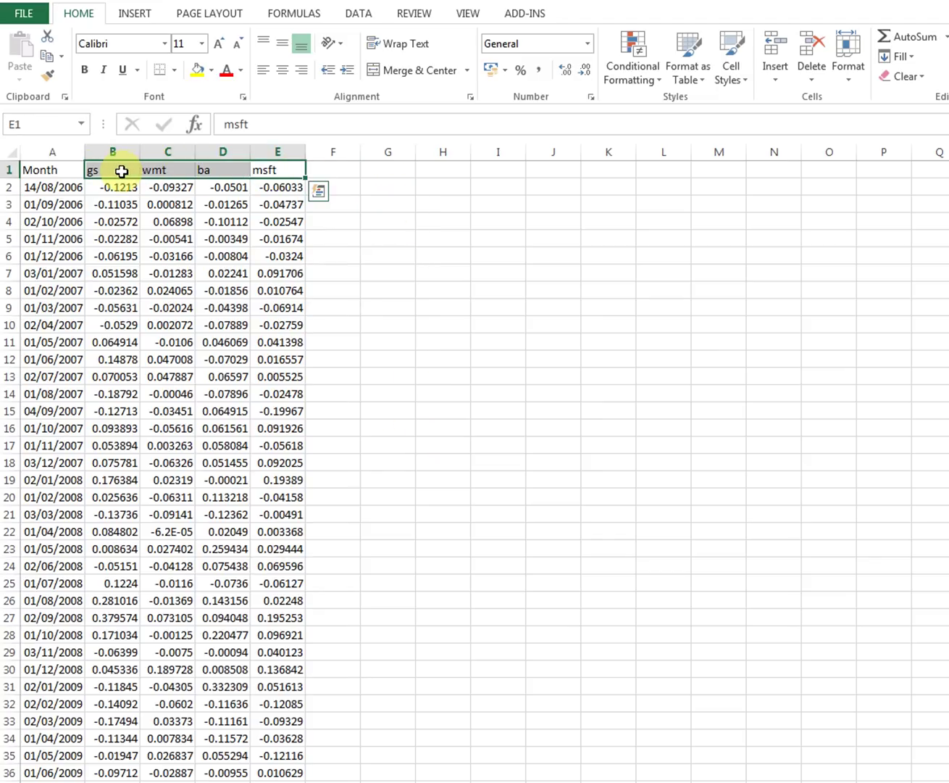
{"action": "right_click", "coordinate": [158, 168]}
{"action": "left_click", "coordinate": [204, 199]}
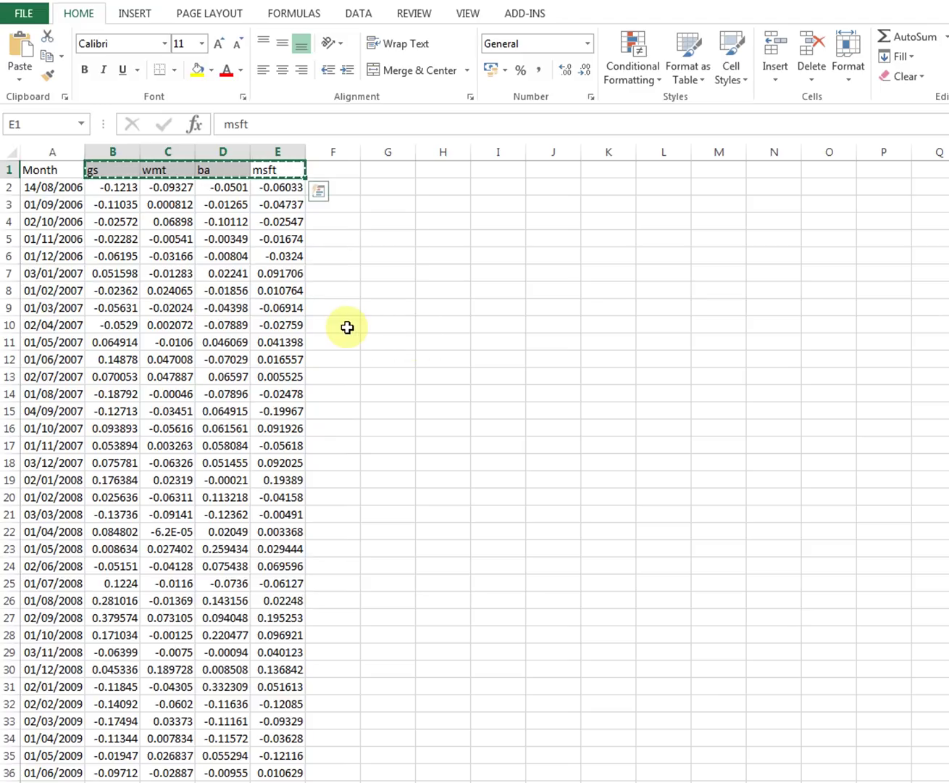
{"action": "scroll", "coordinate": [347, 327], "scroll_direction": "down", "scroll_amount": 5}
{"action": "scroll", "coordinate": [347, 328], "scroll_direction": "up", "scroll_amount": 5}
{"action": "key", "text": "Escape"}
Enter the label "Average" in A38 below the stock data
{"action": "scroll", "coordinate": [347, 327], "scroll_direction": "down", "scroll_amount": 7}
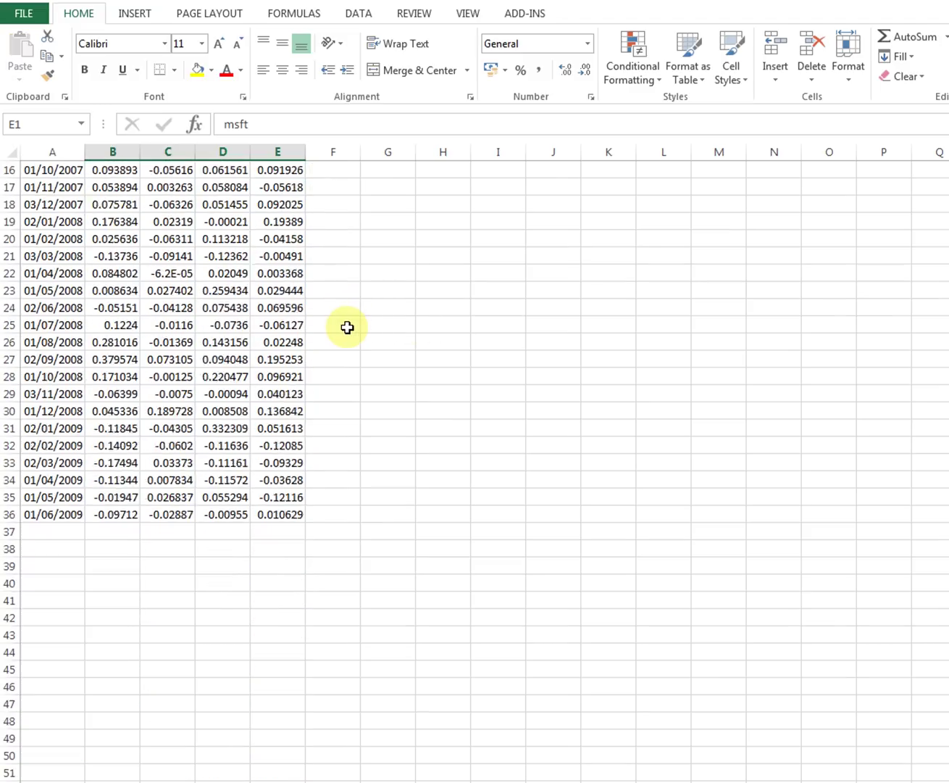
{"action": "left_click", "coordinate": [64, 443]}
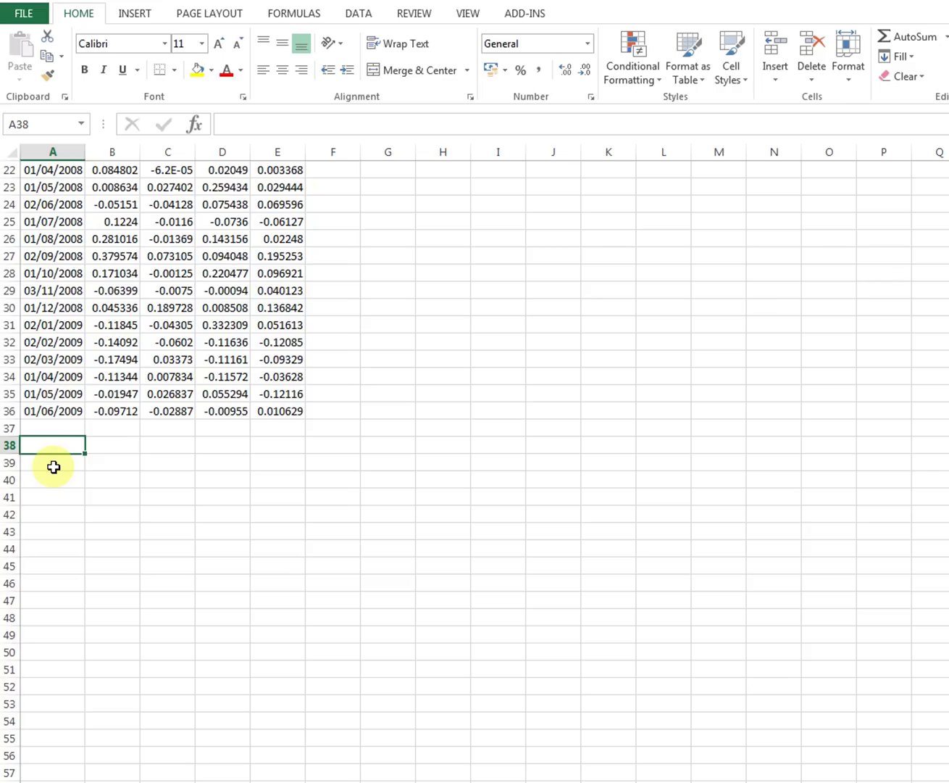
{"action": "type", "text": "Average"}
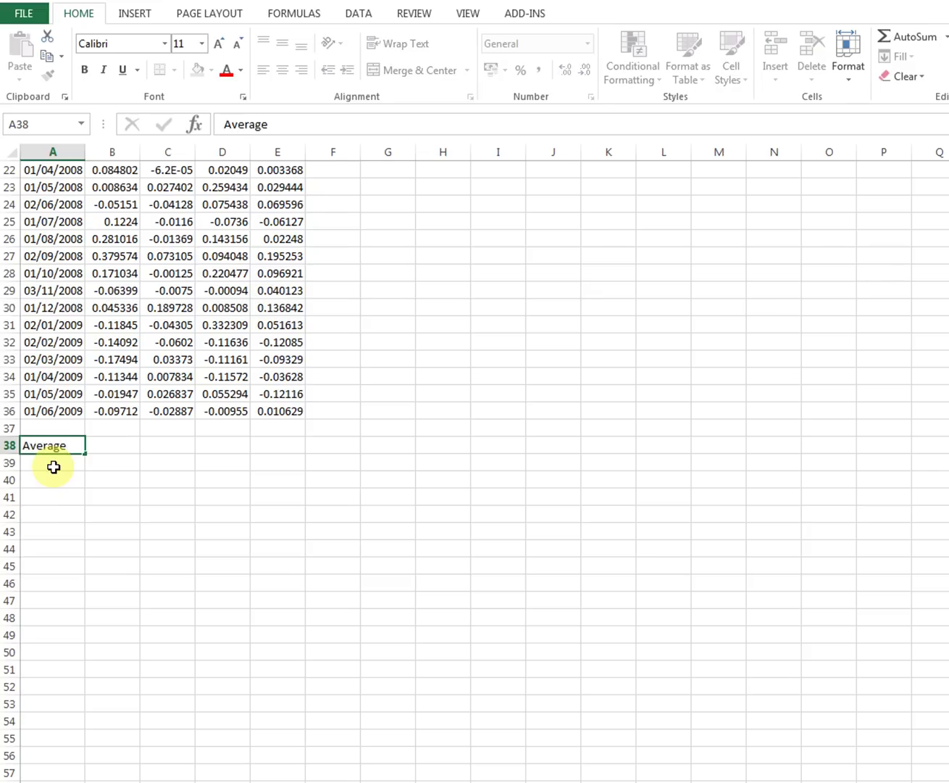
{"action": "key", "text": "Return"}
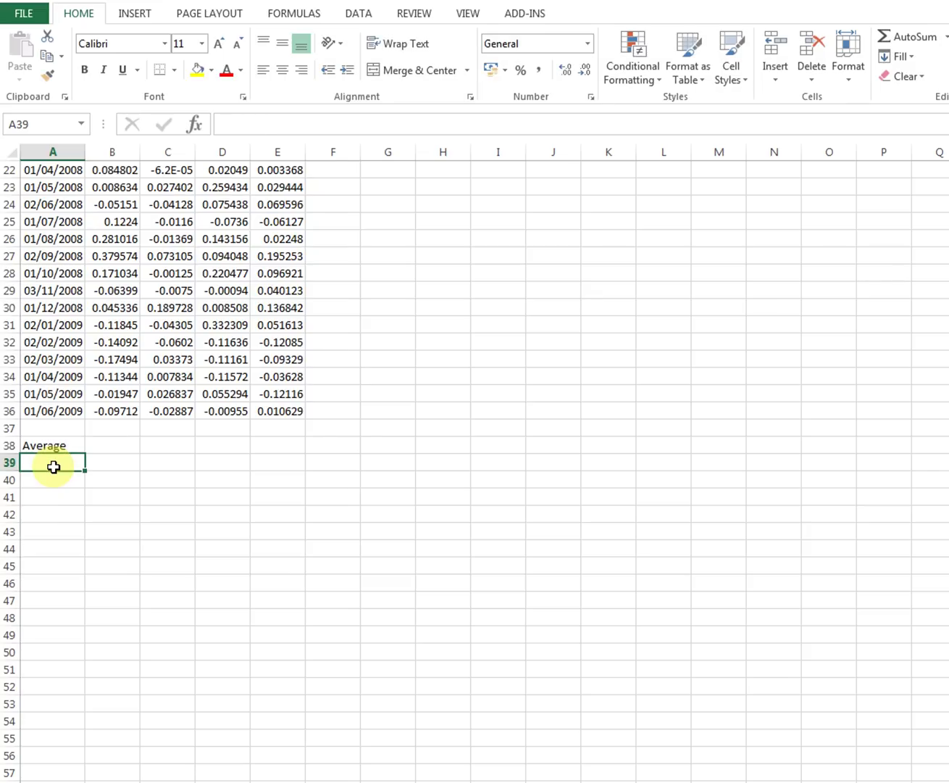
Calculate the average of the gs column in B38 with the AVERAGE function over B2:B36
{"action": "key", "text": "Up"}
{"action": "key", "text": "Right"}
{"action": "type", "text": "="}
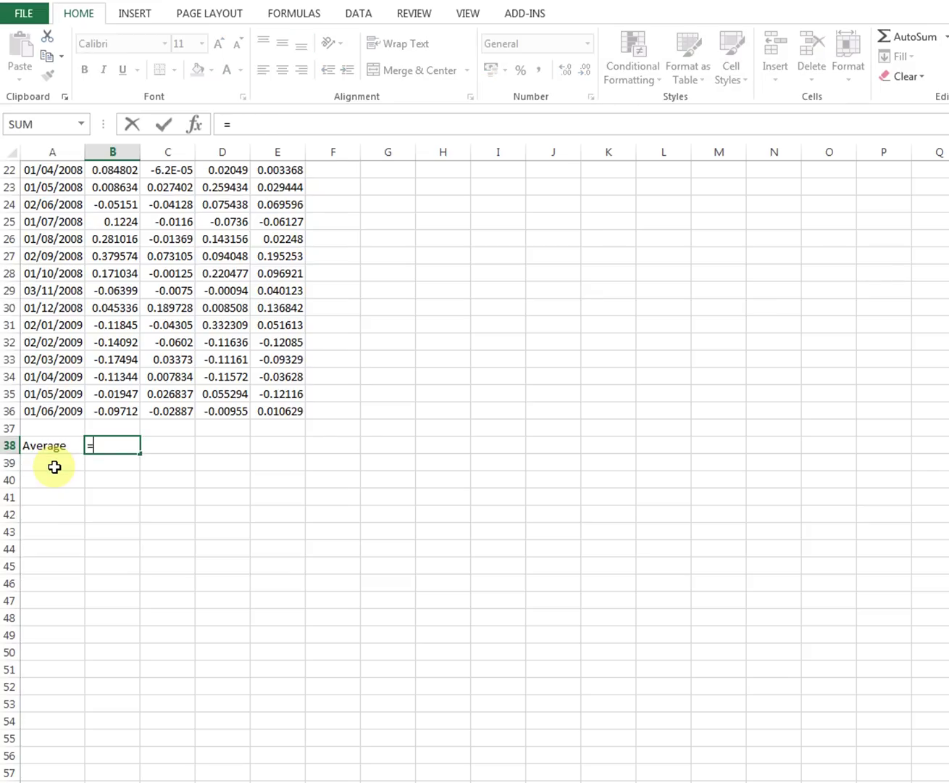
{"action": "type", "text": "average("}
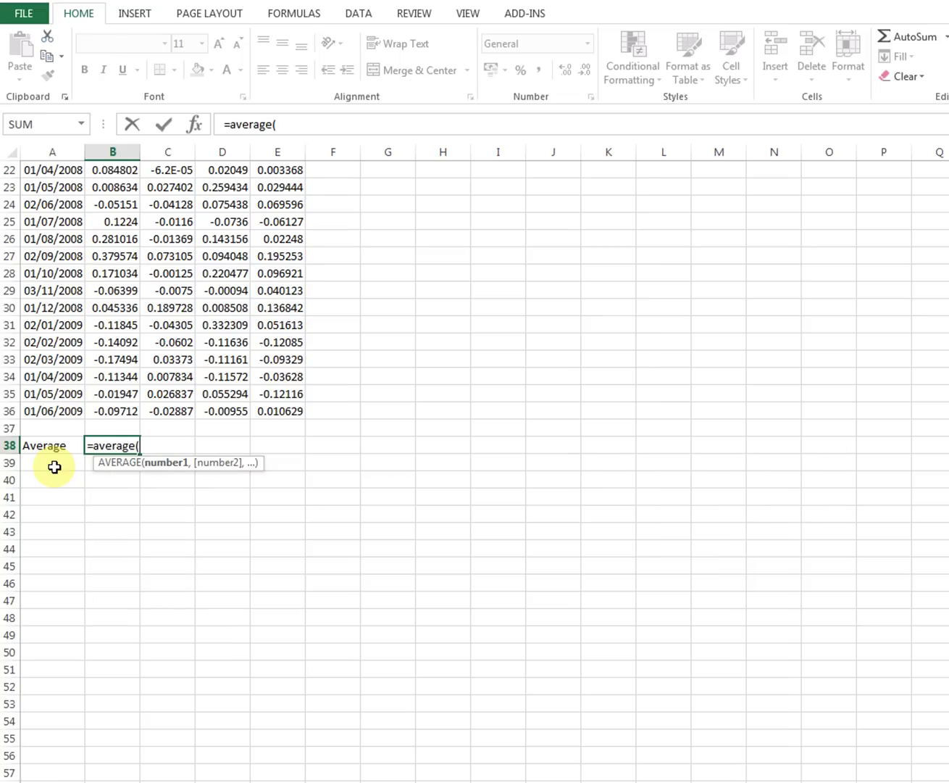
{"action": "key", "text": "Up"}
{"action": "key", "text": "Up"}
{"action": "key", "text": "shift+Up"}
{"action": "key", "text": "shift+Up"}
{"action": "key", "text": "shift+Up"}
{"action": "key", "text": "shift+Up"}
{"action": "key", "text": "shift+Up"}
{"action": "key", "text": "shift+Up"}
{"action": "key", "text": "shift+Up"}
{"action": "key", "text": "shift+Up"}
{"action": "key", "text": "shift+Up"}
{"action": "key", "text": "shift+Up"}
{"action": "key", "text": "shift+Up"}
{"action": "key", "text": "shift+Up"}
{"action": "key", "text": "shift+Up"}
{"action": "key", "text": "shift+Up"}
{"action": "key", "text": "shift+Up"}
{"action": "key", "text": "shift+Up"}
{"action": "key", "text": "shift+Up"}
{"action": "key", "text": "shift+Up"}
{"action": "key", "text": "shift+Up"}
{"action": "key", "text": "shift+Up"}
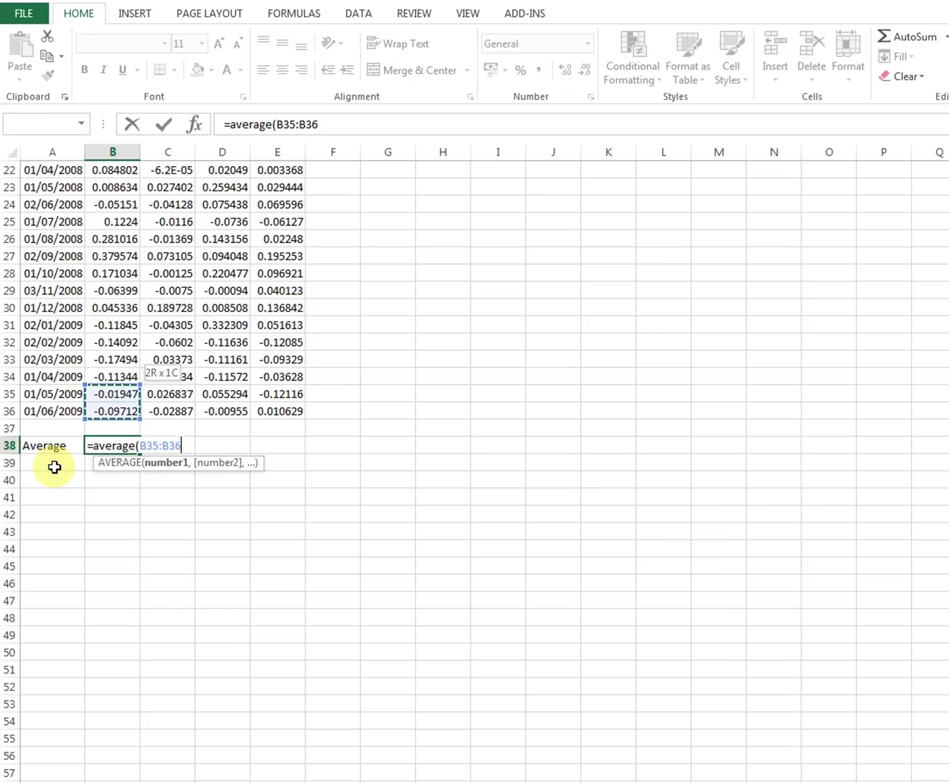
{"action": "key", "text": "shift+Up"}
{"action": "key", "text": "shift+Up"}
{"action": "key", "text": "shift+Up"}
{"action": "key", "text": "shift+Up"}
{"action": "key", "text": "shift+Up"}
{"action": "key", "text": "shift+Up"}
{"action": "key", "text": "shift+Up"}
{"action": "key", "text": "shift+Up"}
{"action": "key", "text": "shift+Up"}
{"action": "key", "text": "shift+Down"}
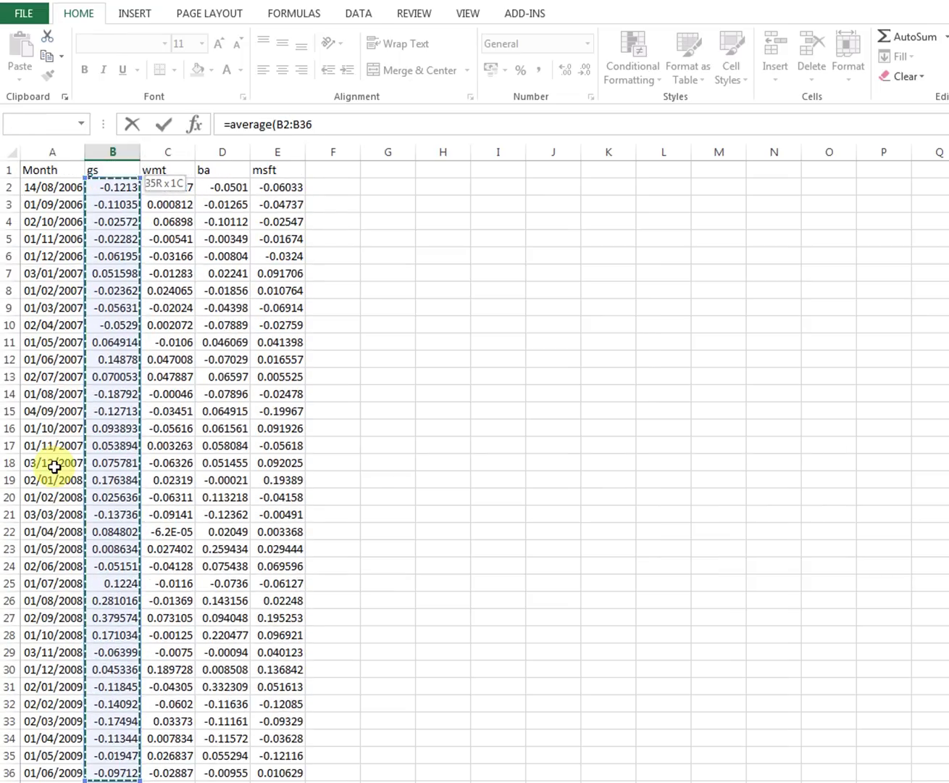
{"action": "key", "text": "Return"}
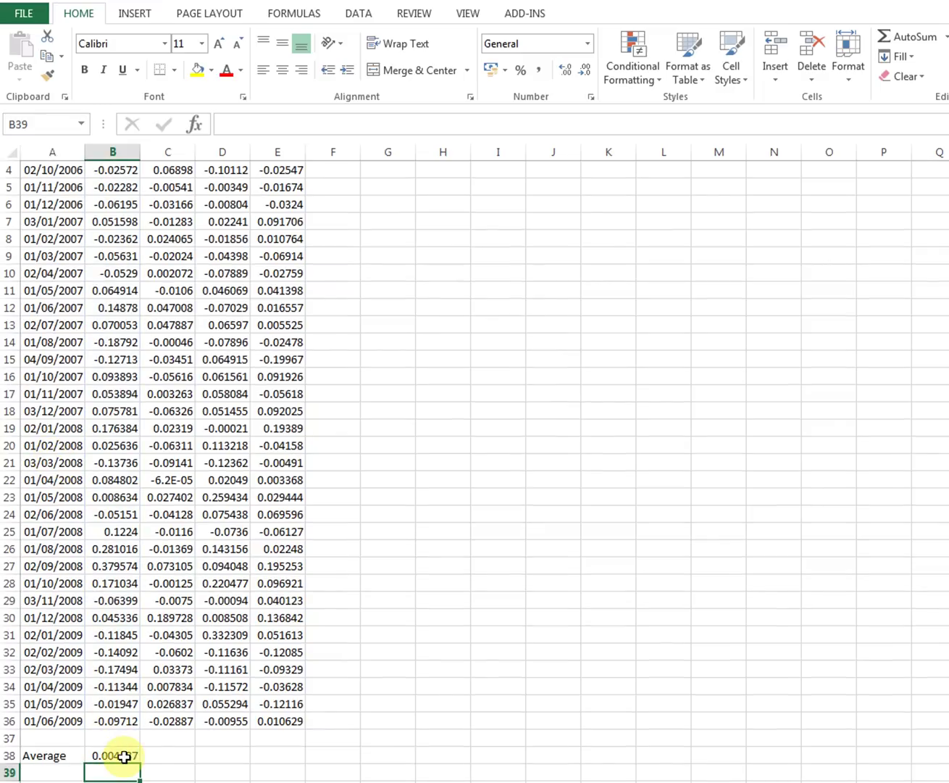
Fill the average formula from B38 across to E38 for wmt, ba and msft, and check the formula in C38
{"action": "left_click", "coordinate": [143, 755]}
{"action": "scroll", "coordinate": [121, 508], "scroll_direction": "up", "scroll_amount": 1}
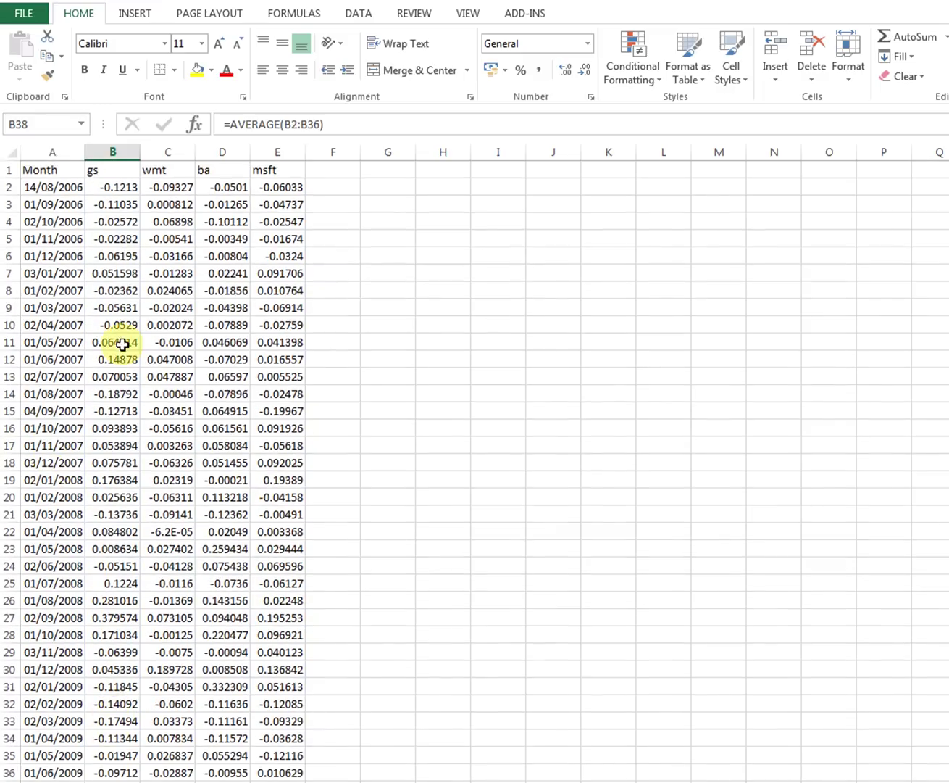
{"action": "left_click_drag", "start_coordinate": [123, 187], "coordinate": [306, 763]}
{"action": "left_click", "coordinate": [129, 757]}
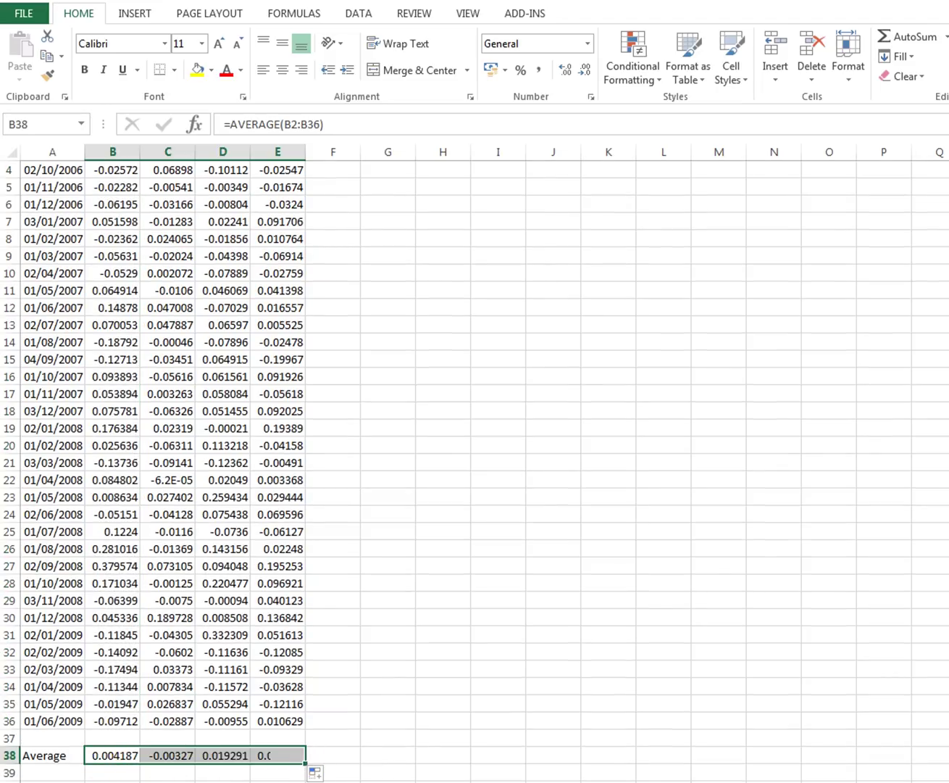
{"action": "left_click", "coordinate": [168, 757]}
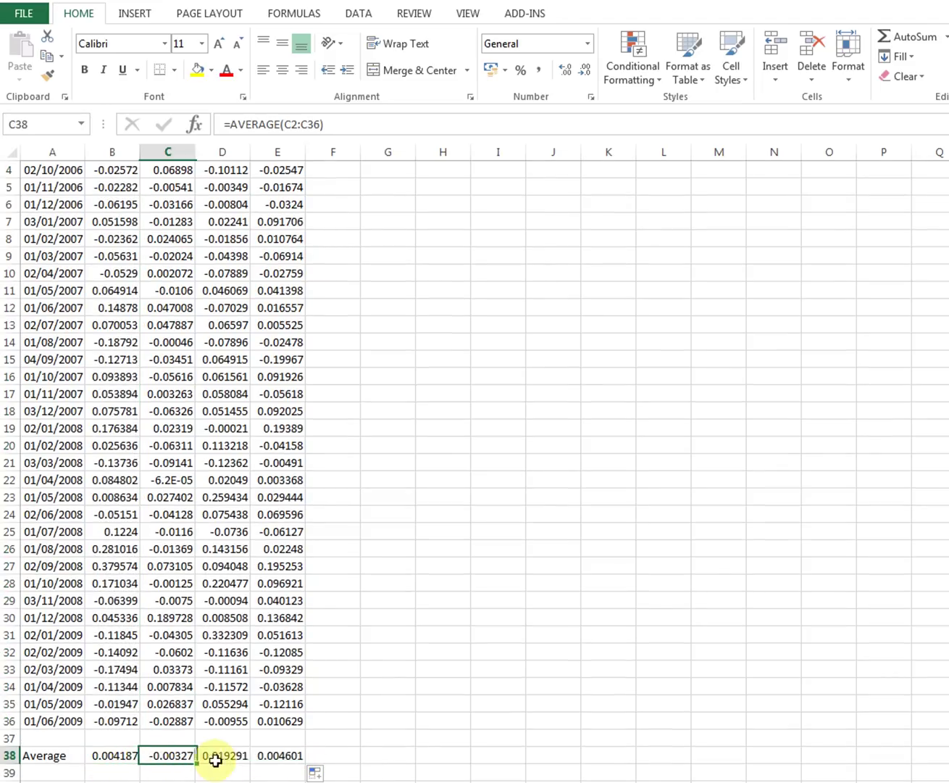
{"action": "scroll", "coordinate": [247, 757], "scroll_direction": "up", "scroll_amount": 1}
{"action": "scroll", "coordinate": [319, 587], "scroll_direction": "down", "scroll_amount": 5}
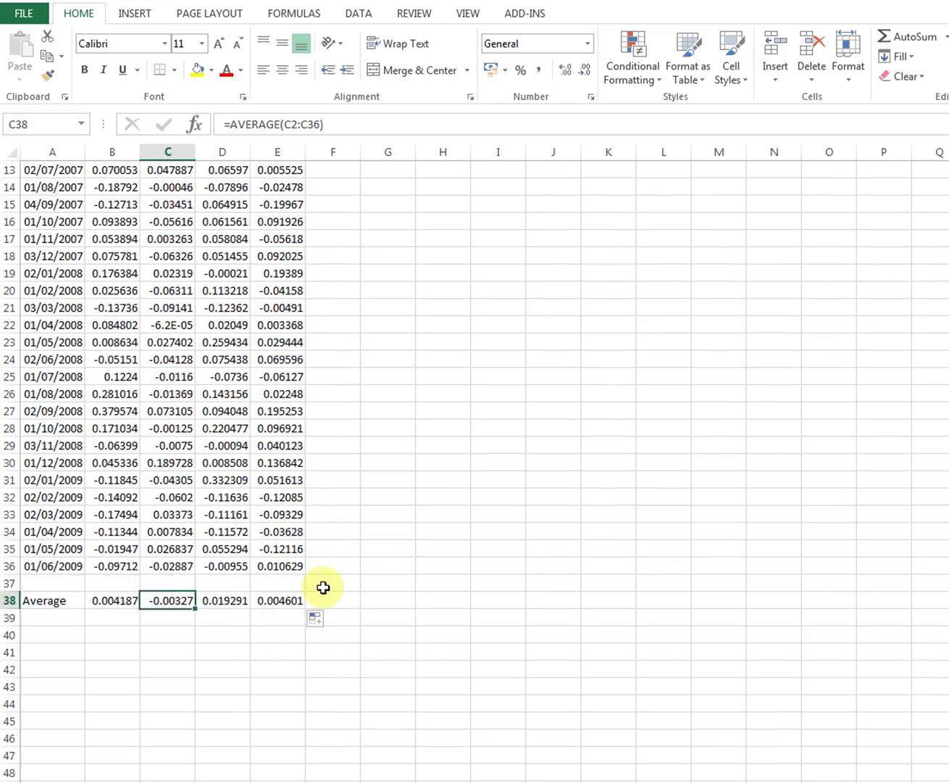
Review the Month dates in A2:A36 and return to the empty cell A40
{"action": "left_click", "coordinate": [58, 583]}
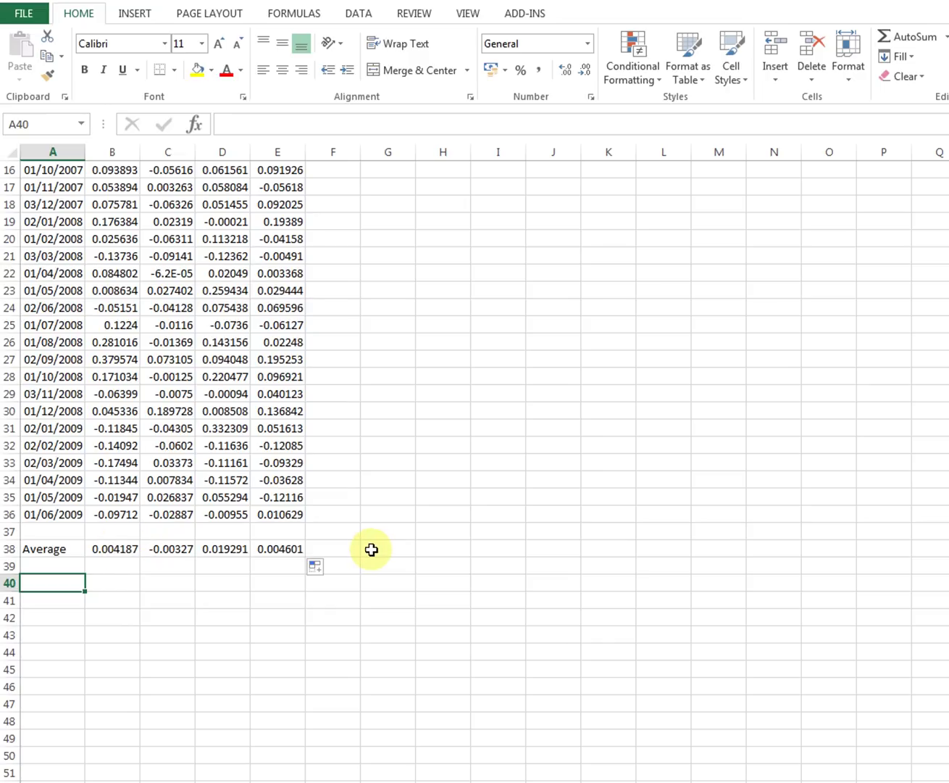
{"action": "left_click_drag", "start_coordinate": [66, 515], "coordinate": [42, 51]}
{"action": "left_click_drag", "start_coordinate": [40, 181], "coordinate": [40, 181]}
{"action": "scroll", "coordinate": [184, 543], "scroll_direction": "down", "scroll_amount": 4}
{"action": "scroll", "coordinate": [184, 543], "scroll_direction": "up", "scroll_amount": 4}
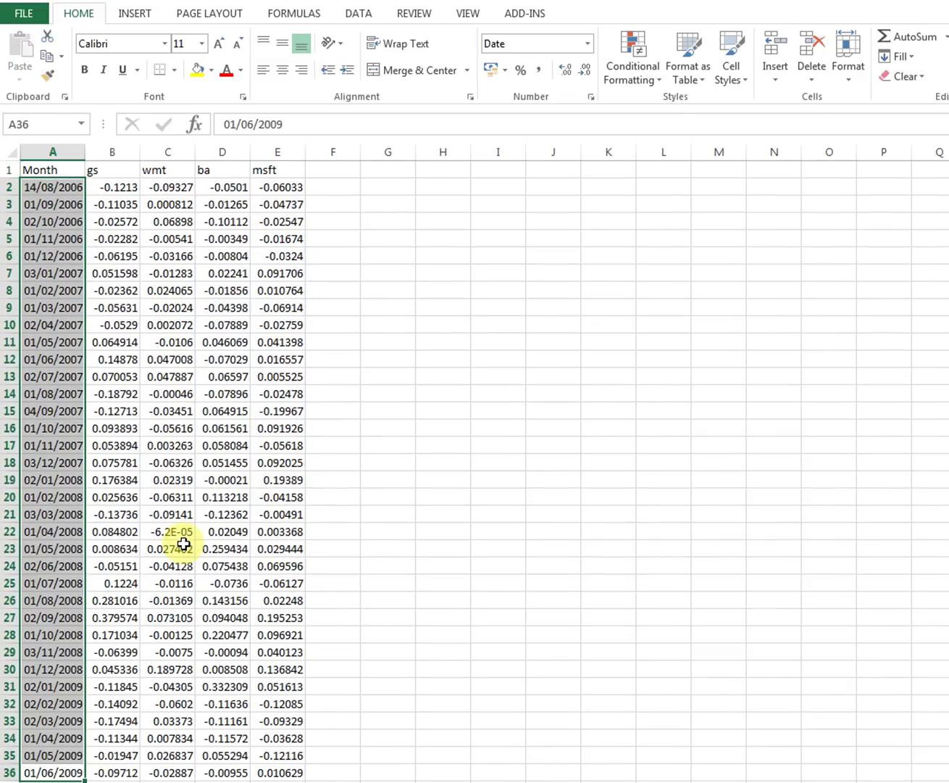
{"action": "scroll", "coordinate": [184, 543], "scroll_direction": "down", "scroll_amount": 5}
{"action": "left_click", "coordinate": [66, 582]}
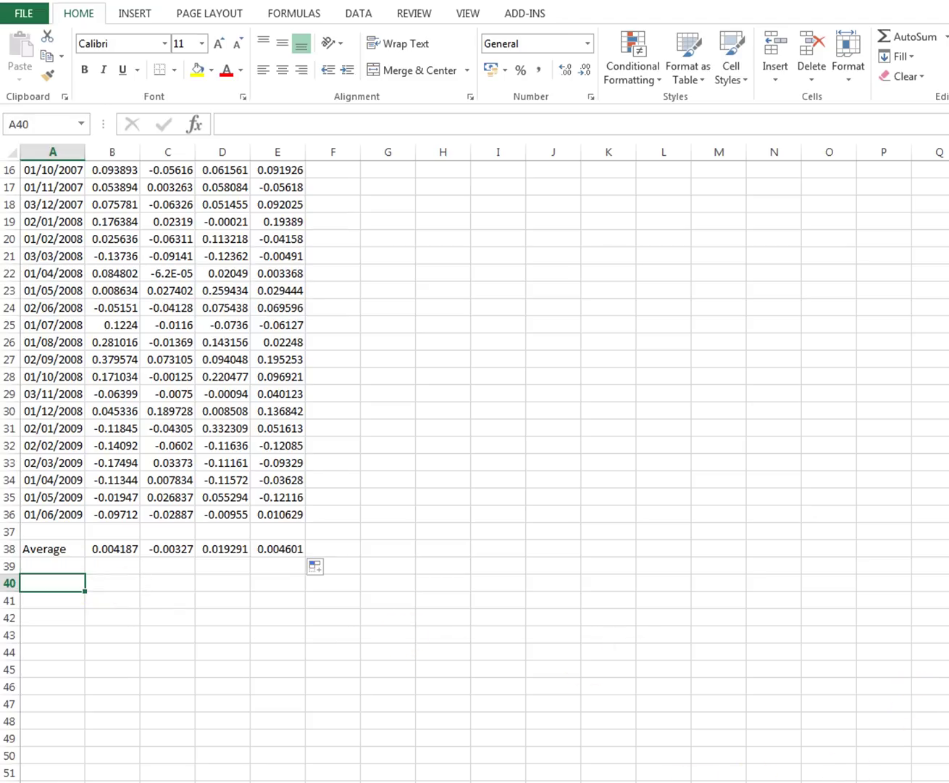
Switch to the untitled OneNote page and configure the pen as having one button
{"action": "mouse_move", "coordinate": [500, 779]}
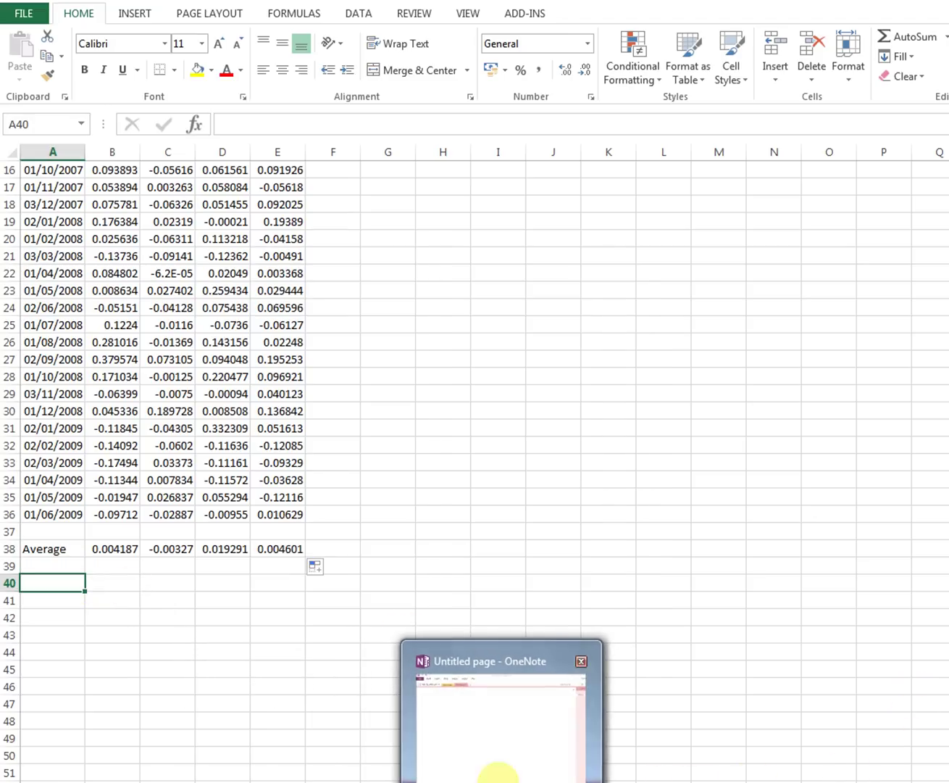
{"action": "left_click", "coordinate": [492, 738]}
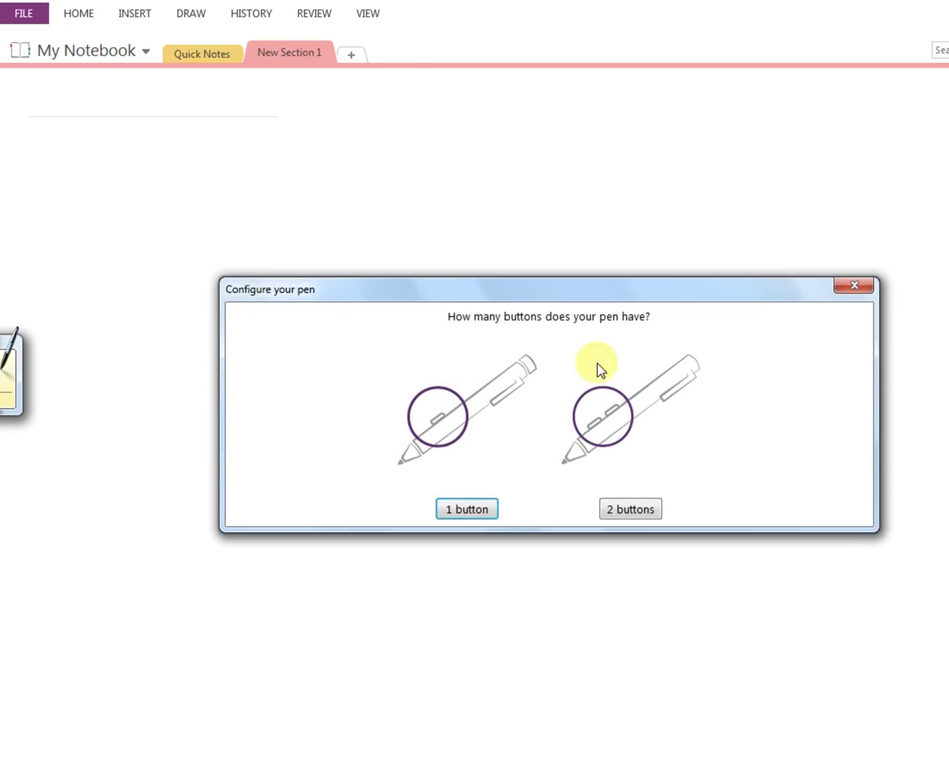
{"action": "left_click", "coordinate": [467, 511]}
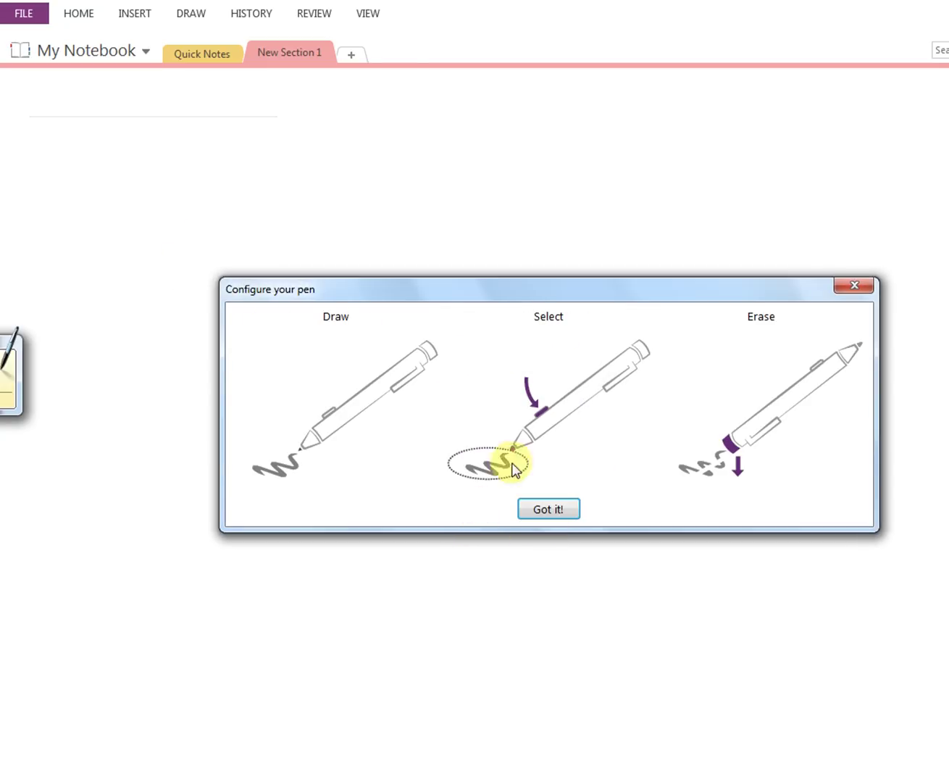
{"action": "left_click", "coordinate": [550, 515]}
{"action": "left_click", "coordinate": [549, 509]}
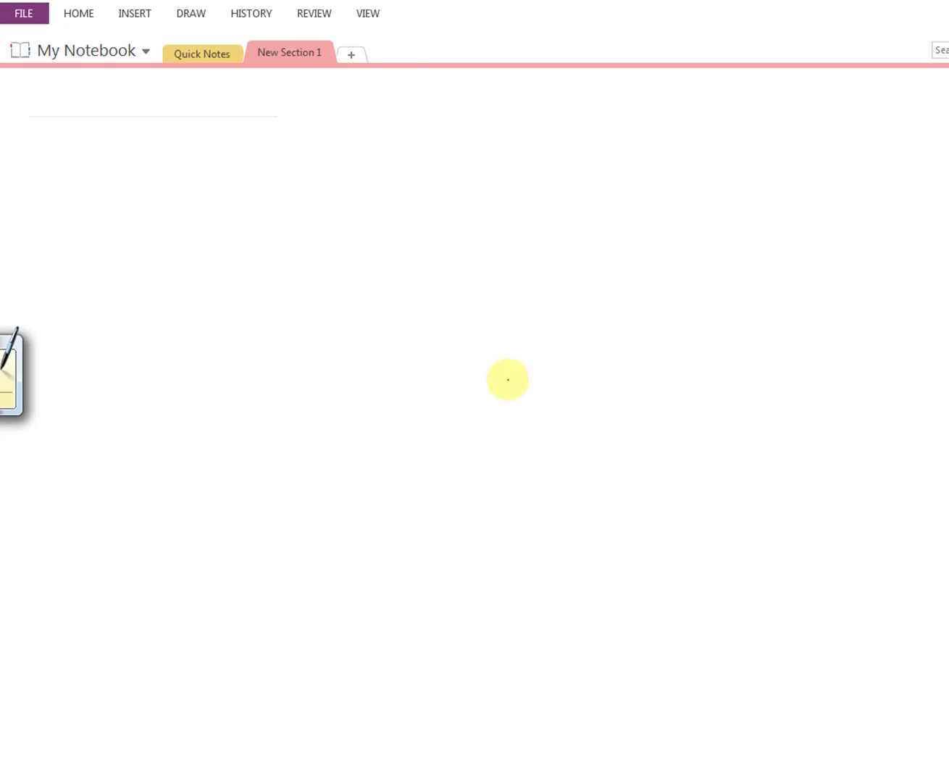
Handwrite sigma equals the square root of the sum of (xi − x̄) squared near the top of the blank page
{"action": "left_click", "coordinate": [170, 185]}
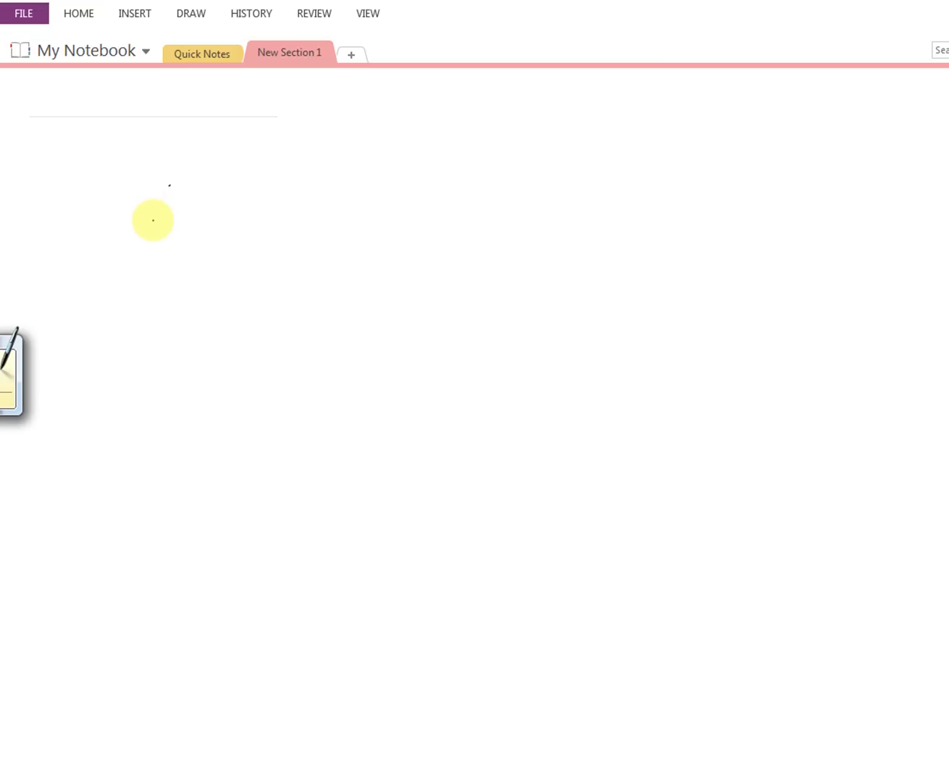
{"action": "mouse_move", "coordinate": [170, 193]}
{"action": "left_mouse_down"}
{"action": "mouse_move", "coordinate": [170, 216]}
{"action": "mouse_move", "coordinate": [194, 167]}
{"action": "mouse_move", "coordinate": [232, 205]}
{"action": "left_mouse_up"}
{"action": "left_click_drag", "start_coordinate": [210, 221], "coordinate": [225, 224]}
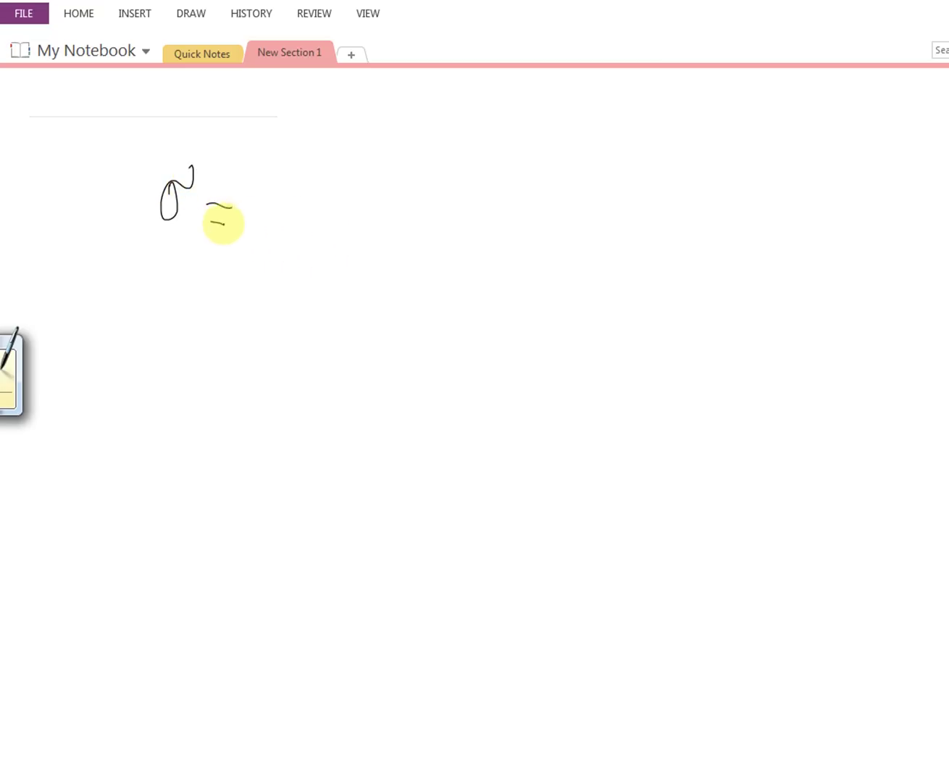
{"action": "mouse_move", "coordinate": [268, 211]}
{"action": "left_mouse_down"}
{"action": "mouse_move", "coordinate": [382, 150]}
{"action": "mouse_move", "coordinate": [476, 159]}
{"action": "left_mouse_up"}
{"action": "mouse_move", "coordinate": [314, 168]}
{"action": "left_mouse_down"}
{"action": "mouse_move", "coordinate": [326, 205]}
{"action": "mouse_move", "coordinate": [346, 193]}
{"action": "mouse_move", "coordinate": [357, 212]}
{"action": "left_mouse_up"}
{"action": "mouse_move", "coordinate": [365, 183]}
{"action": "left_mouse_down"}
{"action": "mouse_move", "coordinate": [378, 205]}
{"action": "mouse_move", "coordinate": [439, 179]}
{"action": "mouse_move", "coordinate": [434, 204]}
{"action": "mouse_move", "coordinate": [441, 157]}
{"action": "mouse_move", "coordinate": [459, 207]}
{"action": "left_mouse_up"}
{"action": "left_click_drag", "start_coordinate": [473, 151], "coordinate": [475, 158]}
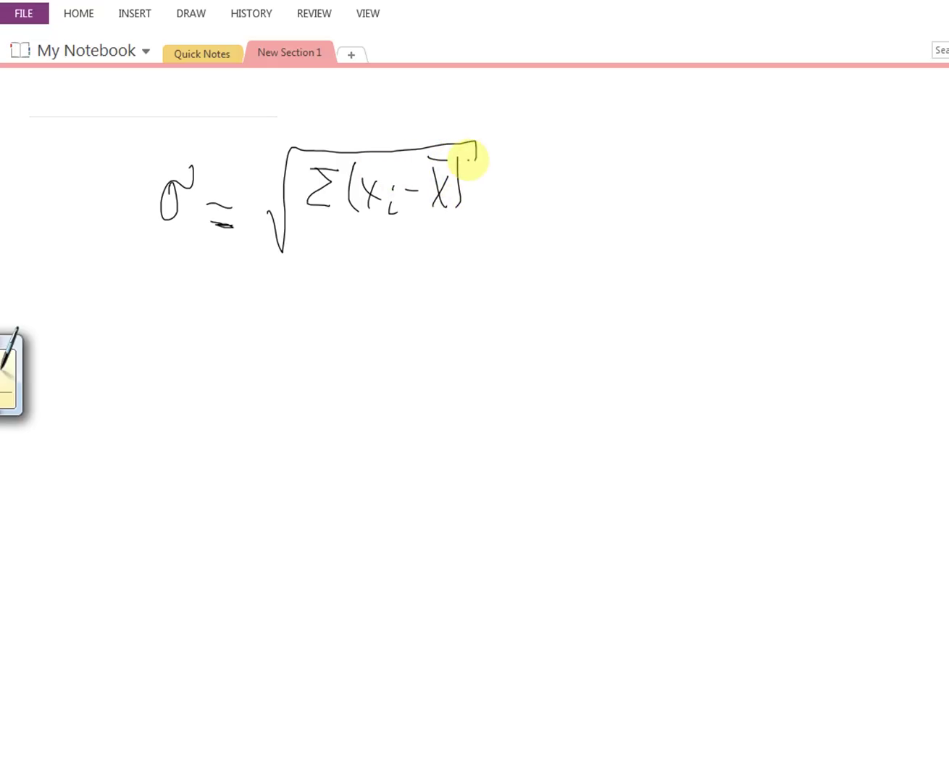
Complete the handwritten formula with the denominator n − 1 and the summation limits i=1 to N
{"action": "left_click_drag", "start_coordinate": [327, 221], "coordinate": [467, 216]}
{"action": "left_click_drag", "start_coordinate": [335, 261], "coordinate": [350, 267]}
{"action": "left_click_drag", "start_coordinate": [371, 254], "coordinate": [406, 264]}
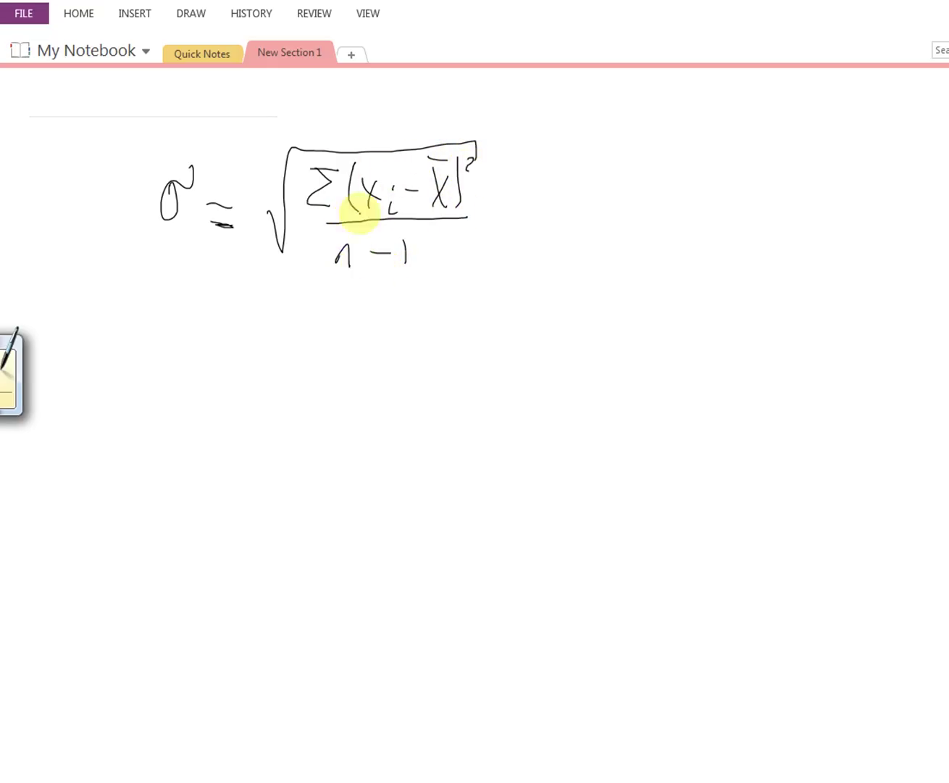
{"action": "left_click_drag", "start_coordinate": [326, 209], "coordinate": [326, 222]}
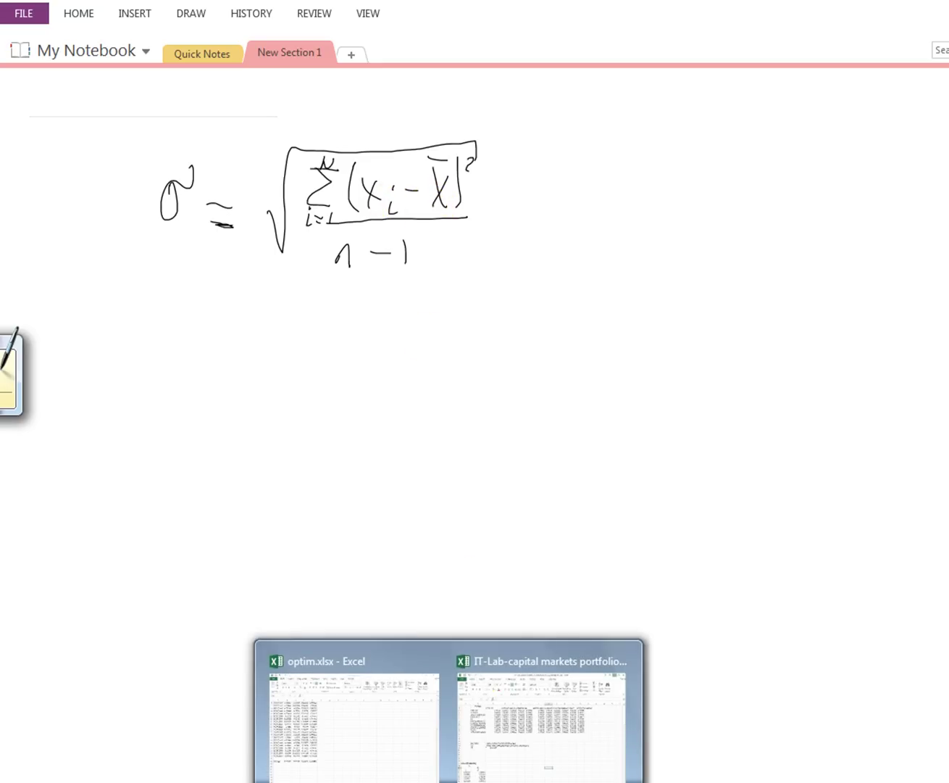
Switch back to optim.xlsx in Excel and check the average formulas in B38:E38
{"action": "left_click", "coordinate": [392, 753]}
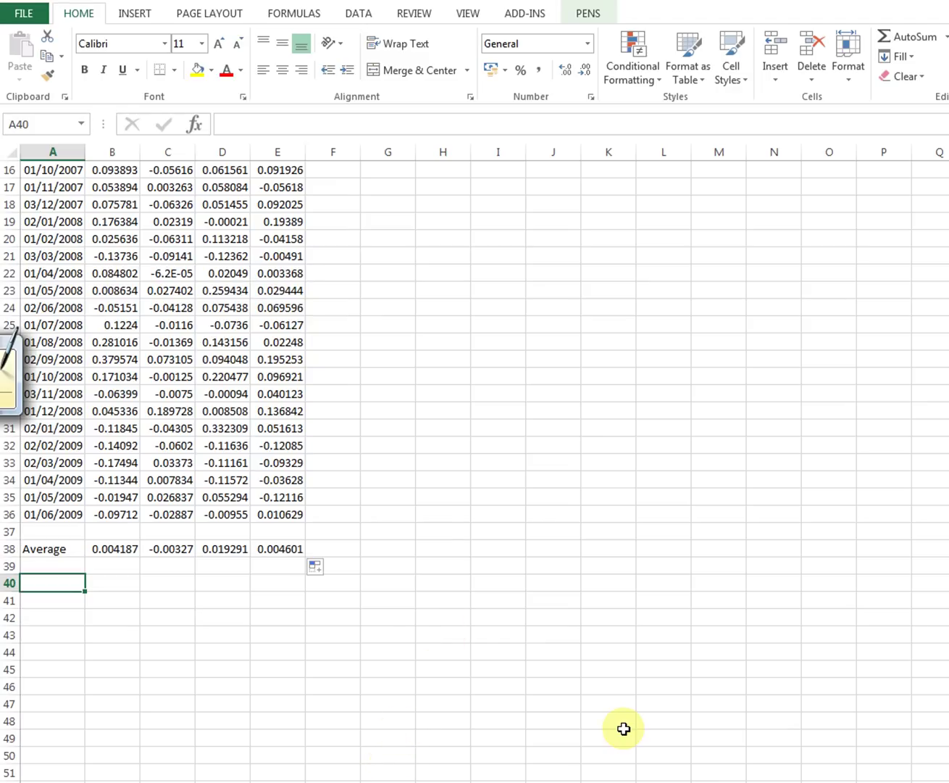
{"action": "left_click", "coordinate": [133, 549]}
{"action": "left_click", "coordinate": [159, 548]}
{"action": "left_click", "coordinate": [222, 549]}
{"action": "left_click", "coordinate": [270, 550]}
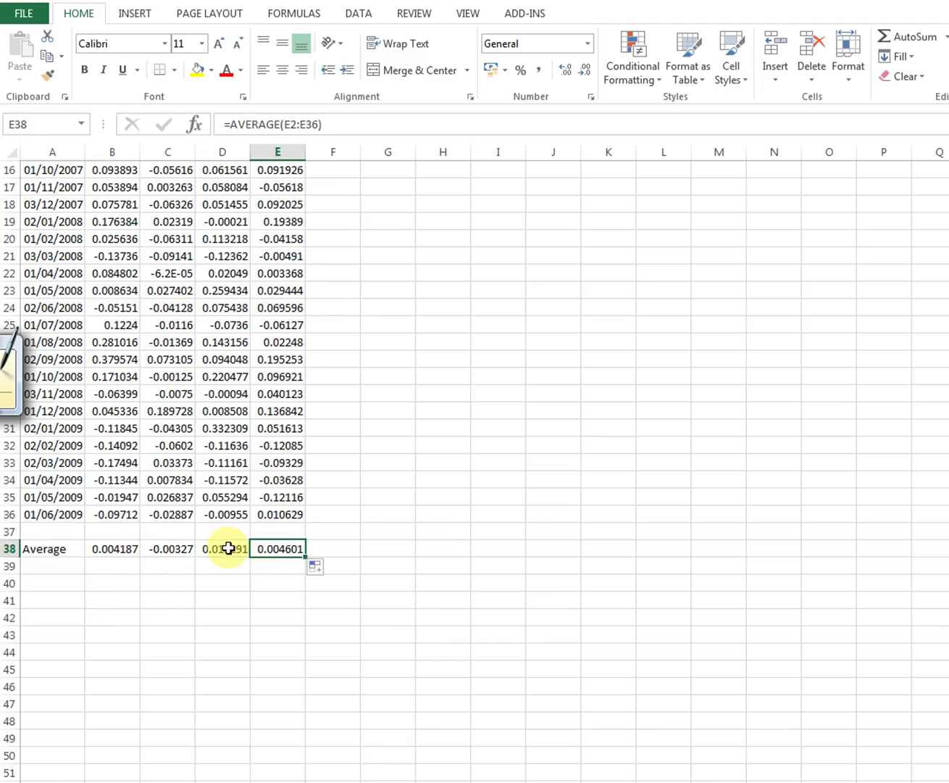
Examine the individual gs values from B2 down to B36 against the average in row 38
{"action": "scroll", "coordinate": [128, 544], "scroll_direction": "up", "scroll_amount": 5}
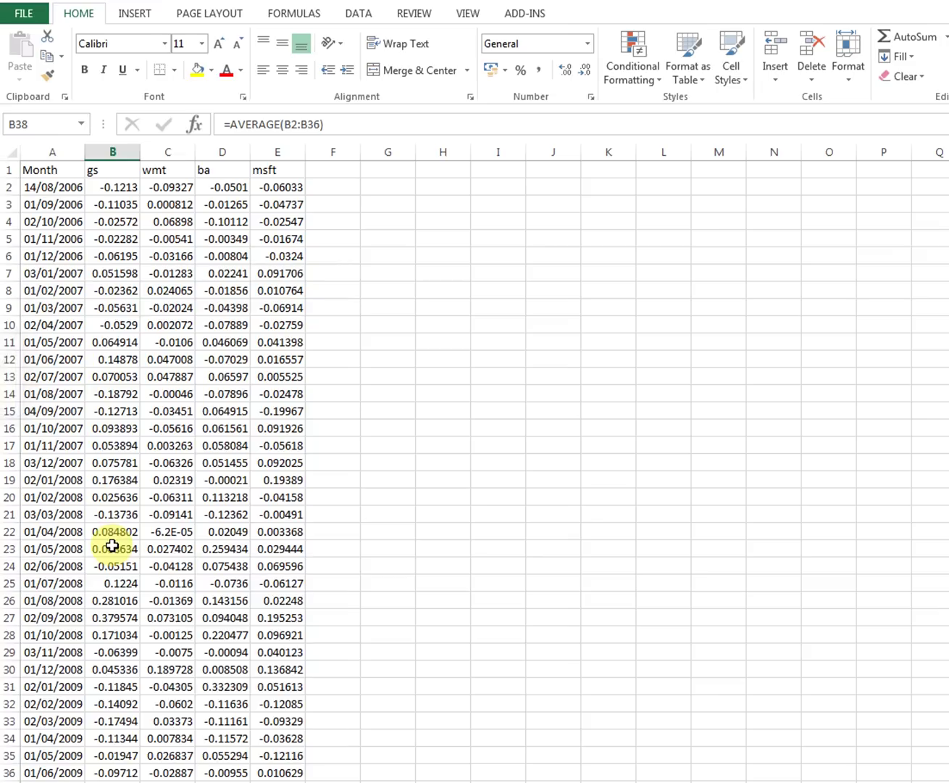
{"action": "left_click", "coordinate": [109, 187]}
{"action": "left_click", "coordinate": [120, 205]}
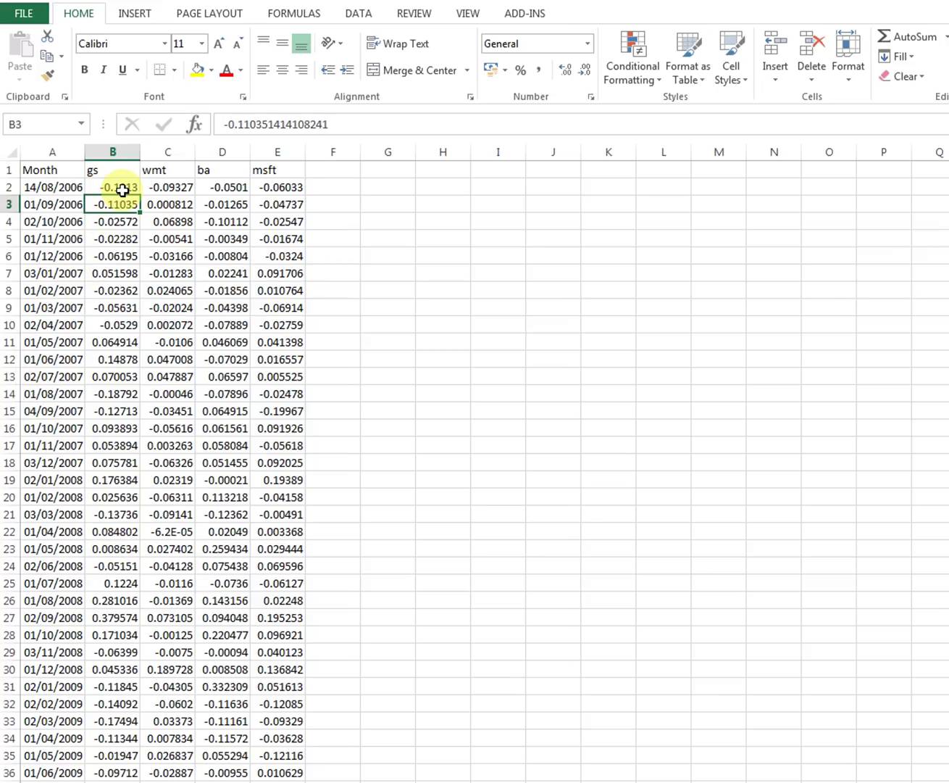
{"action": "left_click", "coordinate": [122, 186]}
{"action": "left_click", "coordinate": [122, 201]}
{"action": "left_click", "coordinate": [120, 190]}
{"action": "left_click", "coordinate": [120, 202]}
{"action": "left_click", "coordinate": [116, 221]}
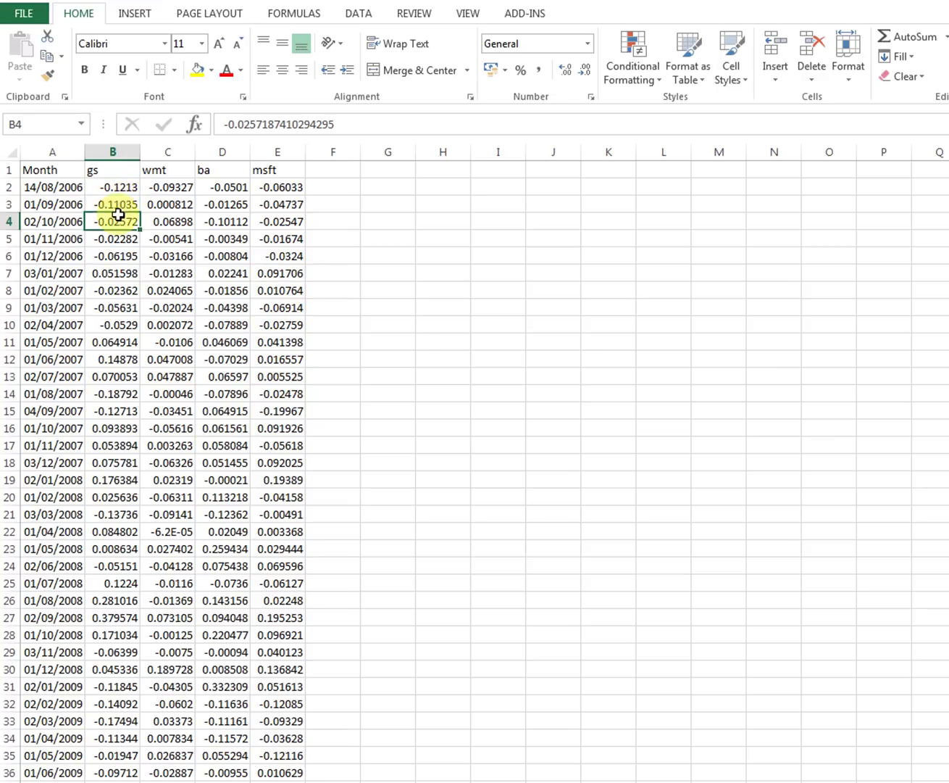
{"action": "scroll", "coordinate": [112, 396], "scroll_direction": "down", "scroll_amount": 7}
{"action": "left_click", "coordinate": [110, 405]}
{"action": "scroll", "coordinate": [148, 445], "scroll_direction": "up", "scroll_amount": 7}
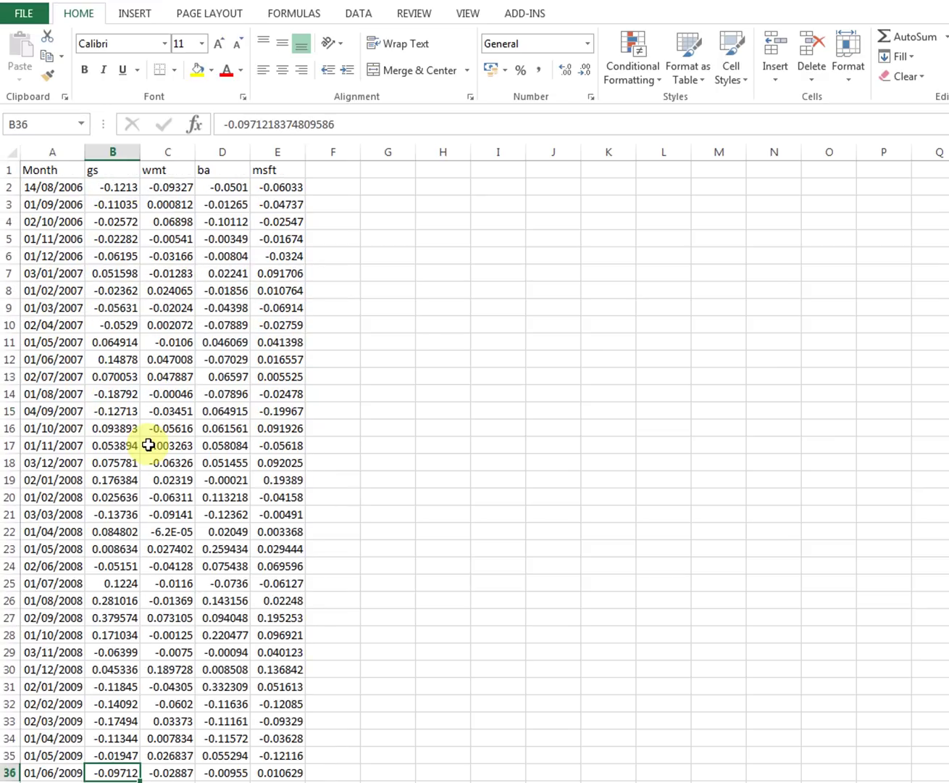
{"action": "scroll", "coordinate": [148, 445], "scroll_direction": "down", "scroll_amount": 8}
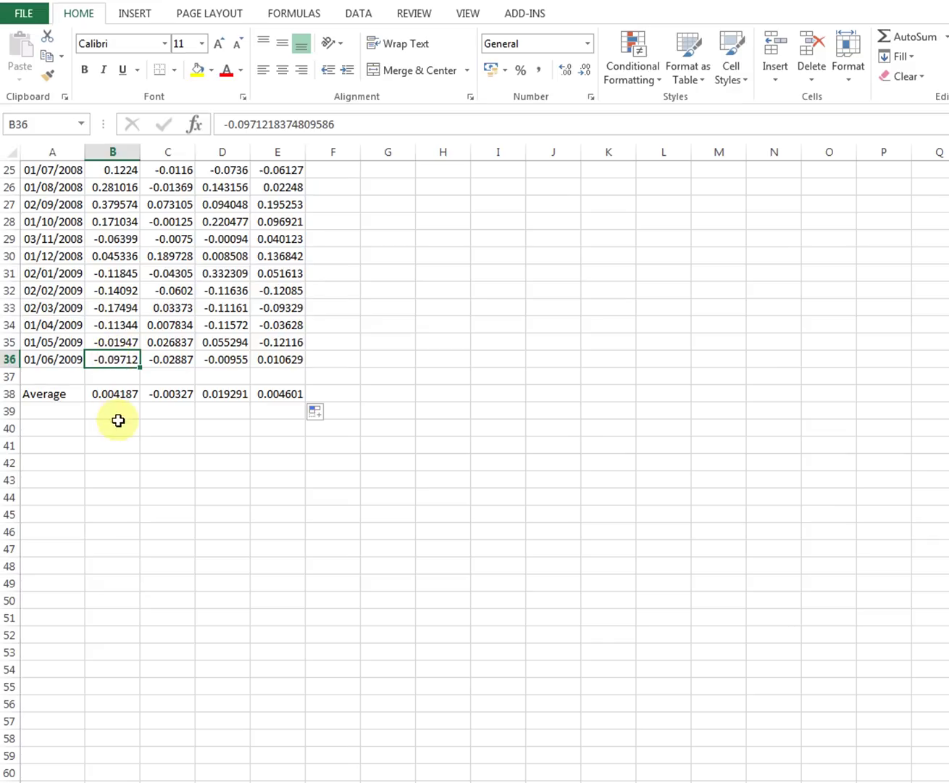
Copy the month dates in A2:A36 and paste them below the averages, starting at A40
{"action": "left_click_drag", "start_coordinate": [70, 360], "coordinate": [47, 192]}
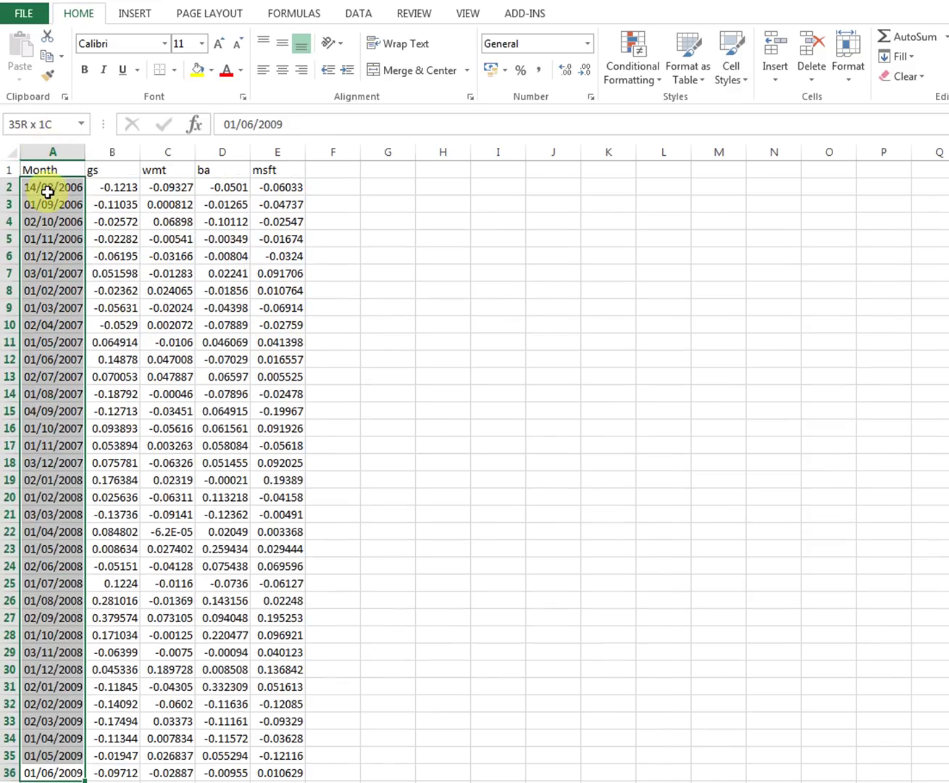
{"action": "right_click", "coordinate": [48, 191]}
{"action": "key", "text": "Escape"}
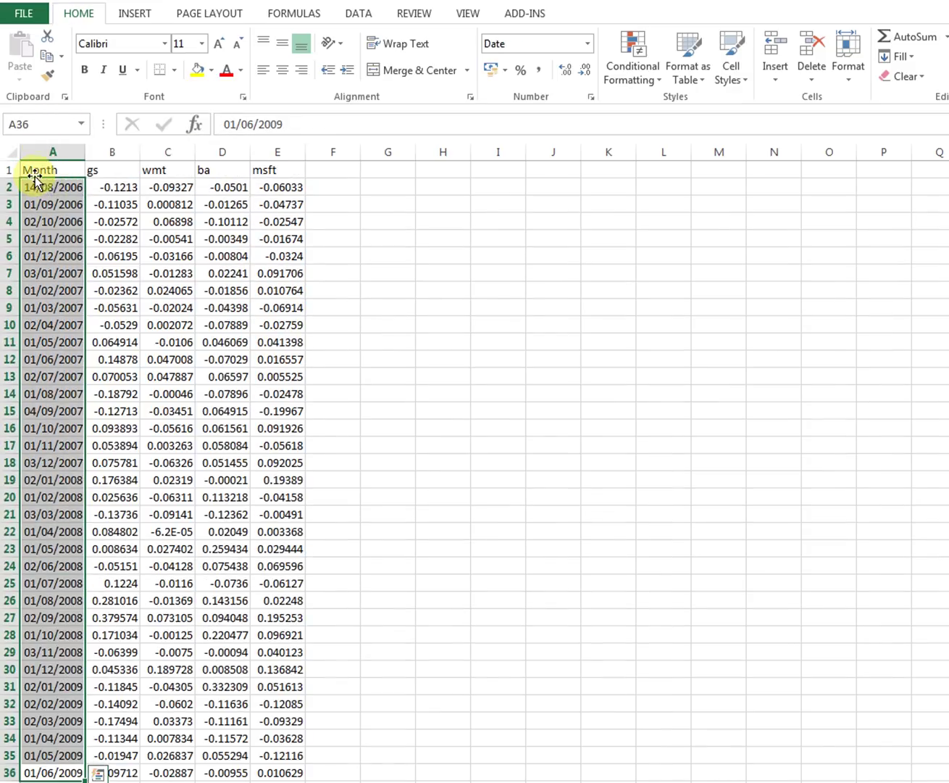
{"action": "right_click", "coordinate": [44, 190]}
{"action": "left_click", "coordinate": [91, 227]}
{"action": "scroll", "coordinate": [106, 447], "scroll_direction": "down", "scroll_amount": 14}
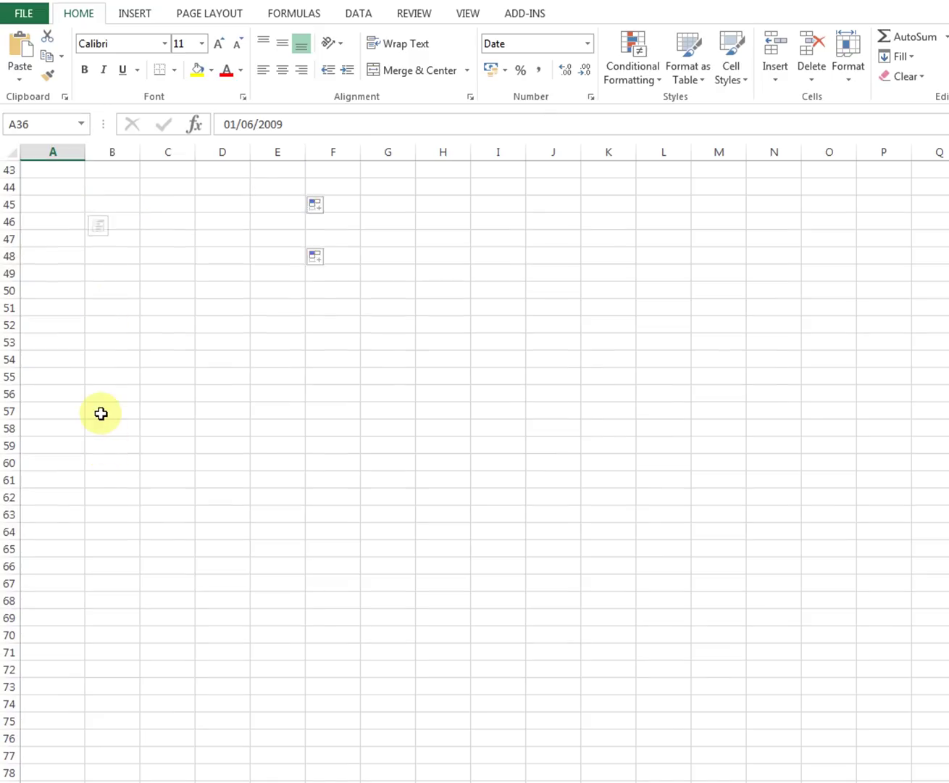
{"action": "scroll", "coordinate": [99, 413], "scroll_direction": "up", "scroll_amount": 4}
{"action": "right_click", "coordinate": [69, 320]}
{"action": "left_click", "coordinate": [100, 395]}
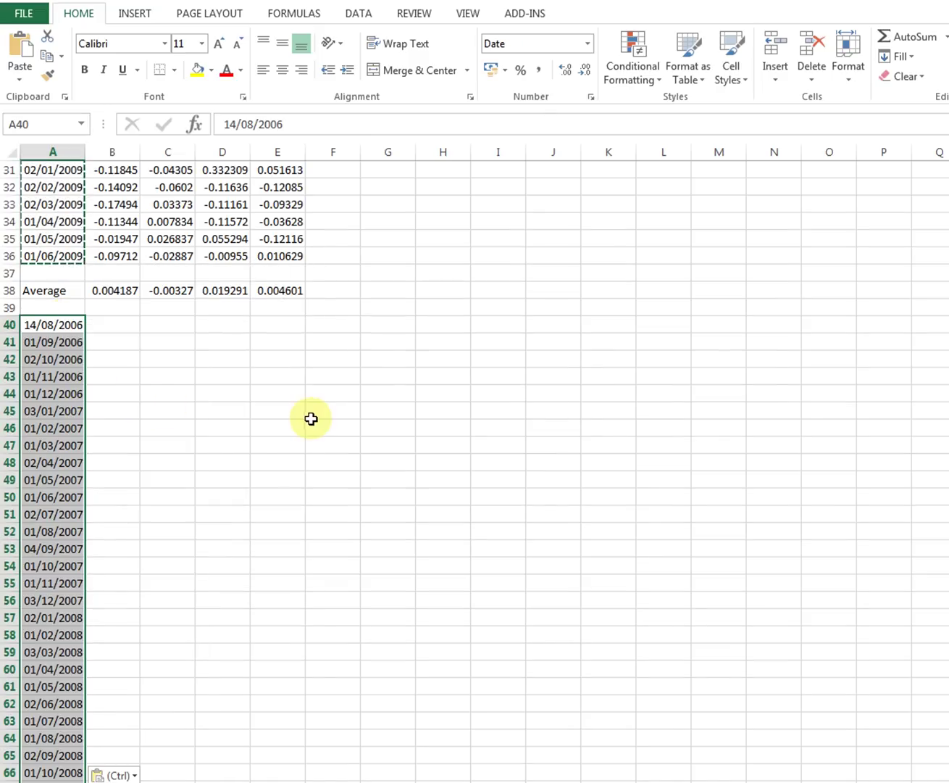
Enter the formula =B2-B$38 in B40 to subtract the gs average from its first monthly value
{"action": "left_click", "coordinate": [125, 323]}
{"action": "key", "text": "Escape"}
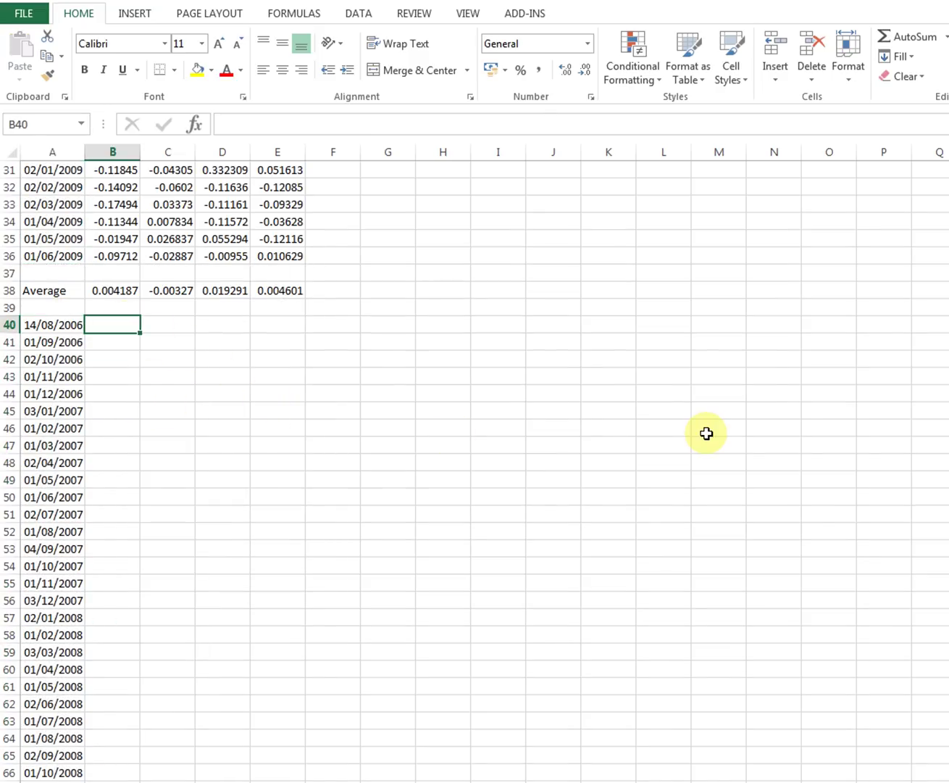
{"action": "type", "text": "="}
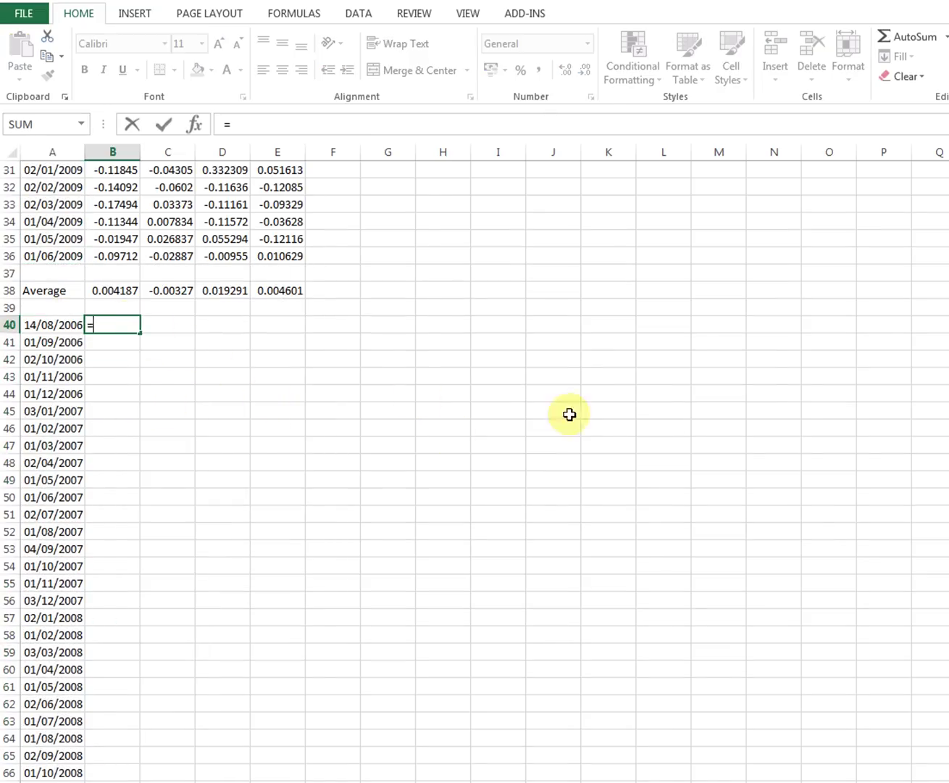
{"action": "scroll", "coordinate": [305, 512], "scroll_direction": "up", "scroll_amount": 10}
{"action": "left_click", "coordinate": [116, 186]}
{"action": "type", "text": "-"}
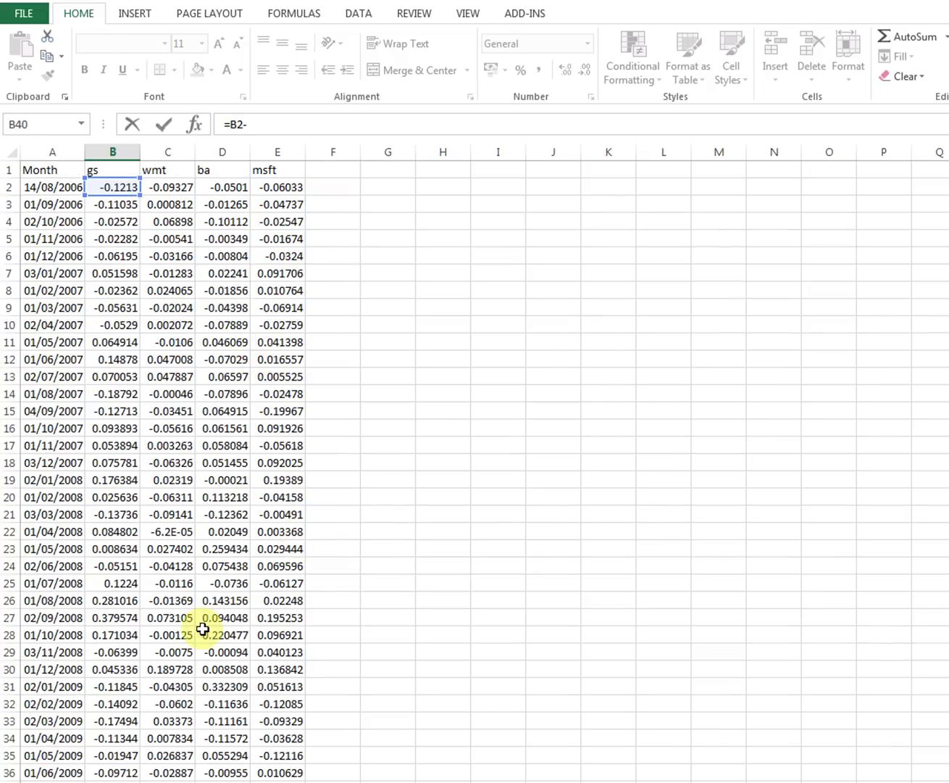
{"action": "scroll", "coordinate": [181, 609], "scroll_direction": "down", "scroll_amount": 6}
{"action": "left_click", "coordinate": [116, 495]}
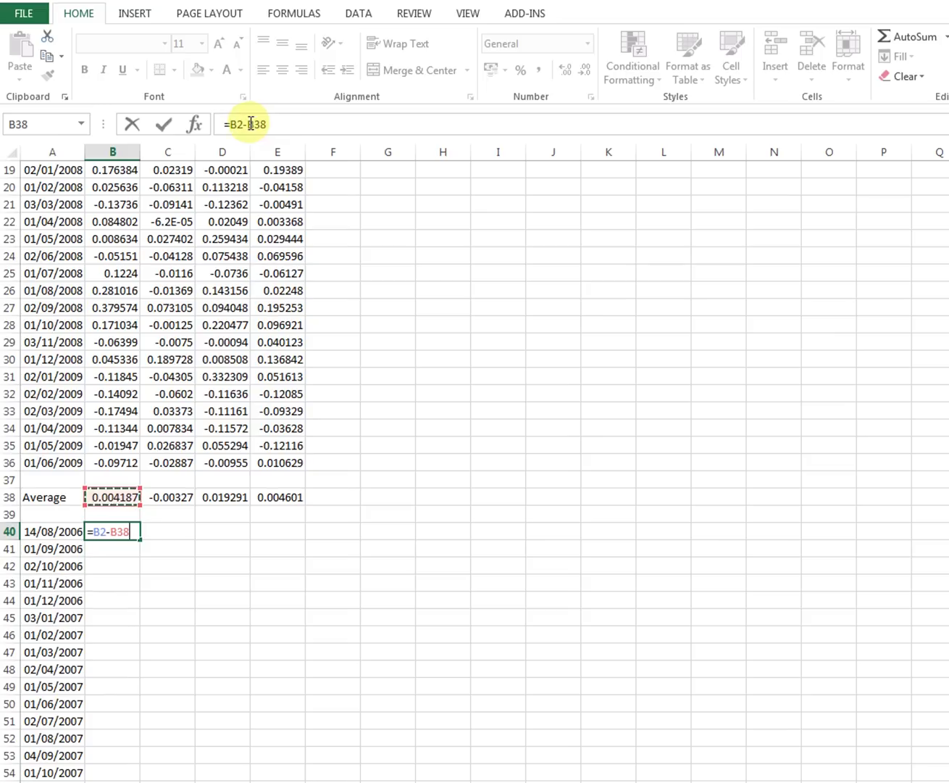
{"action": "left_click_drag", "start_coordinate": [248, 124], "coordinate": [288, 124]}
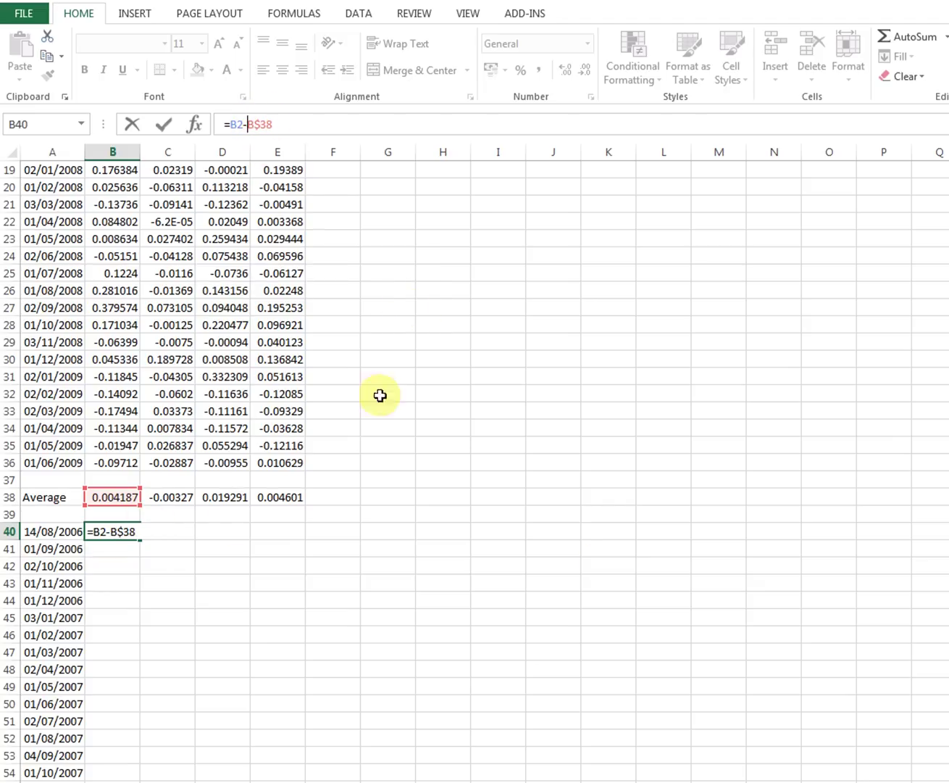
{"action": "key", "text": "F4"}
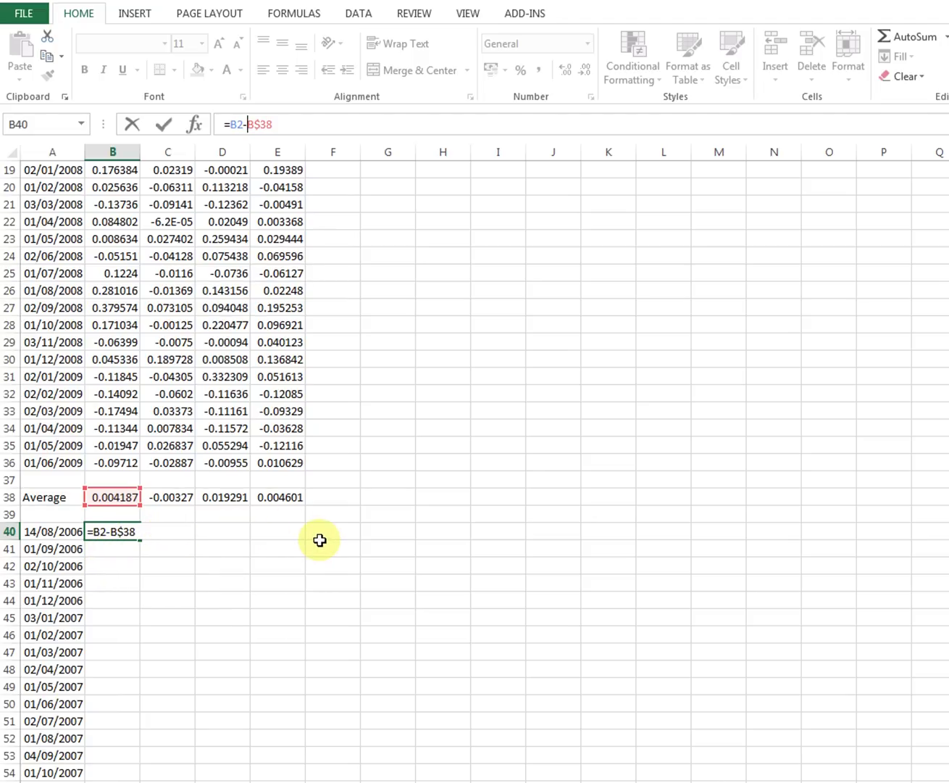
{"action": "key", "text": "Return"}
Fill the deviation formula from B40 down to B74 and across to column E
{"action": "left_click", "coordinate": [125, 533]}
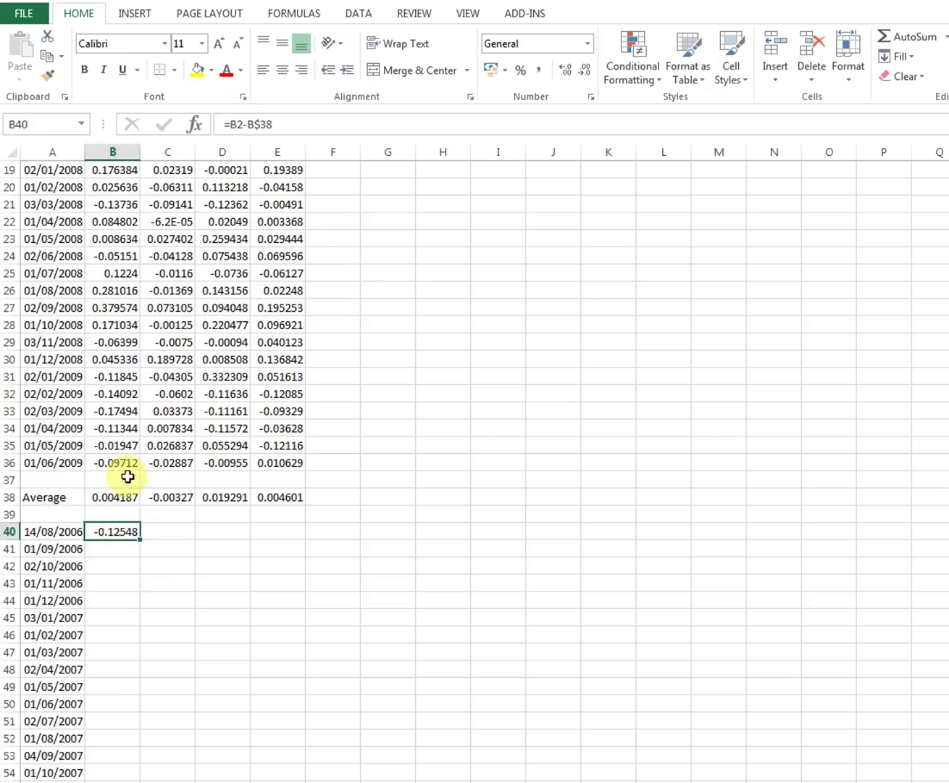
{"action": "double_click", "coordinate": [143, 543]}
{"action": "scroll", "coordinate": [141, 582], "scroll_direction": "down", "scroll_amount": 14}
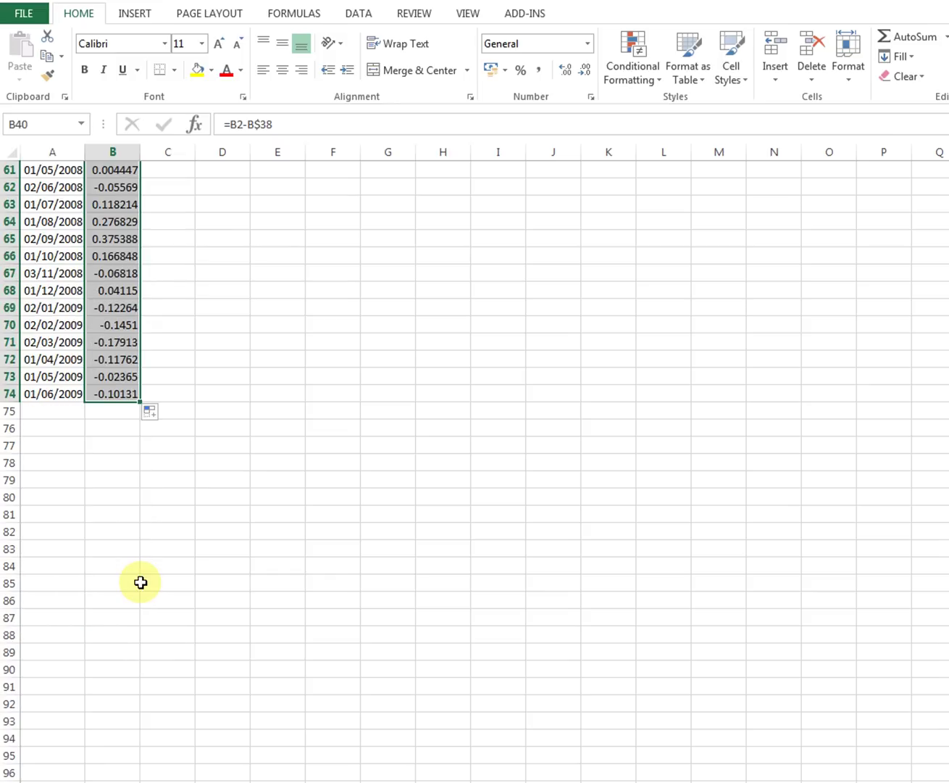
{"action": "scroll", "coordinate": [133, 585], "scroll_direction": "up", "scroll_amount": 15}
{"action": "scroll", "coordinate": [225, 668], "scroll_direction": "down", "scroll_amount": 9}
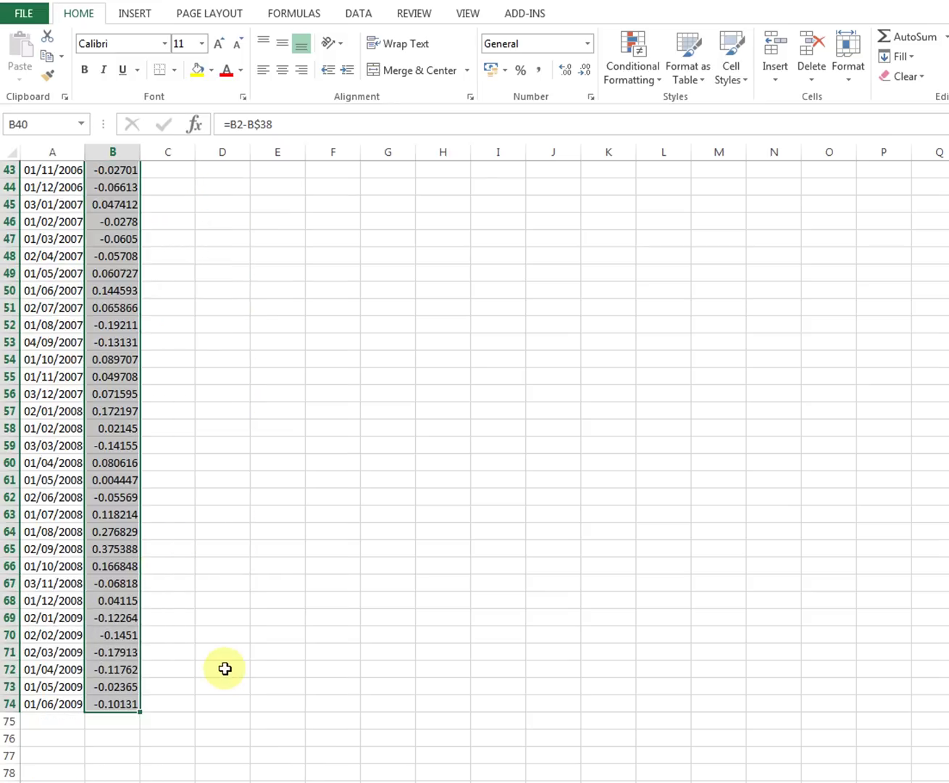
{"action": "left_click_drag", "start_coordinate": [139, 713], "coordinate": [316, 719]}
{"action": "scroll", "coordinate": [314, 710], "scroll_direction": "up", "scroll_amount": 6}
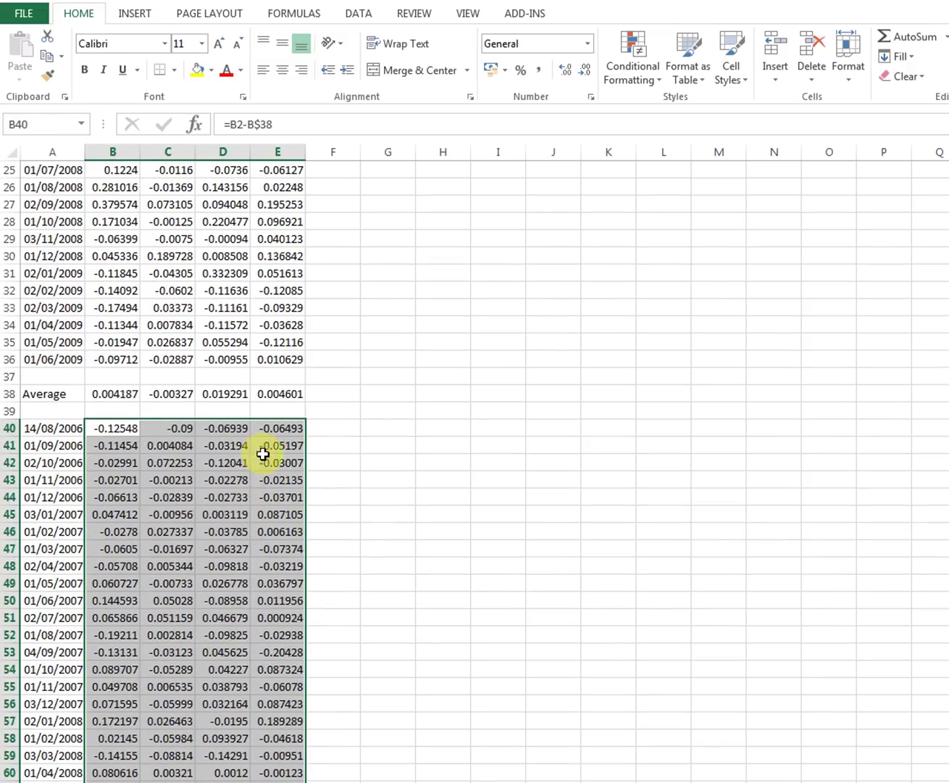
Check the cell references in the msft deviation formulas in E40 and E41 against the data and average row
{"action": "double_click", "coordinate": [277, 432]}
{"action": "scroll", "coordinate": [301, 572], "scroll_direction": "up", "scroll_amount": 8}
{"action": "scroll", "coordinate": [302, 573], "scroll_direction": "down", "scroll_amount": 7}
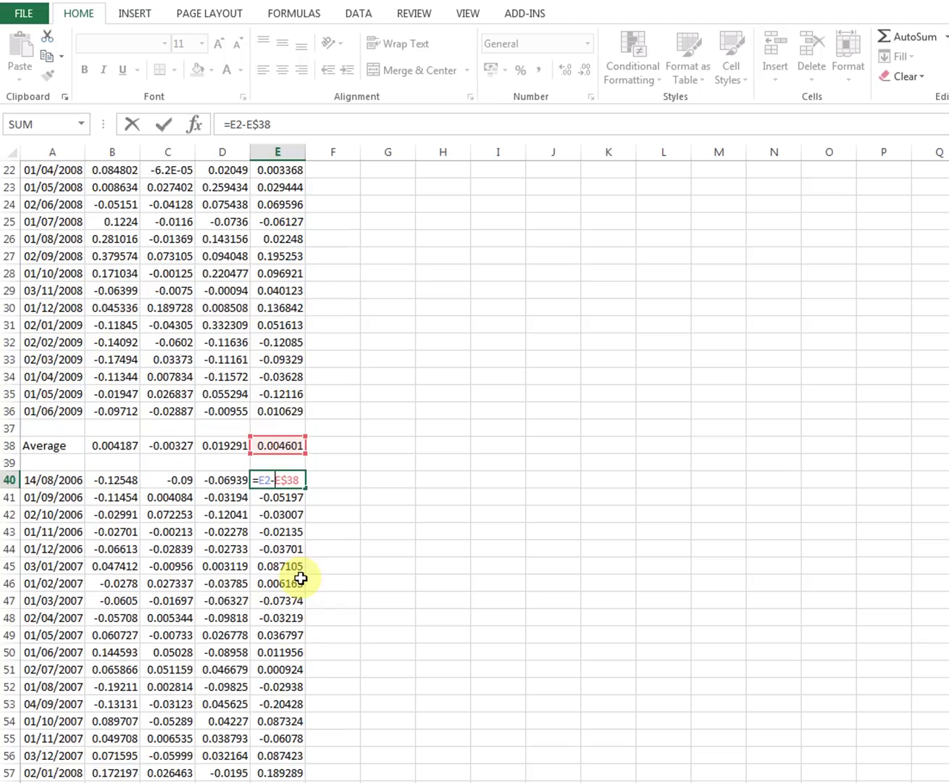
{"action": "key", "text": "Escape"}
{"action": "double_click", "coordinate": [279, 480]}
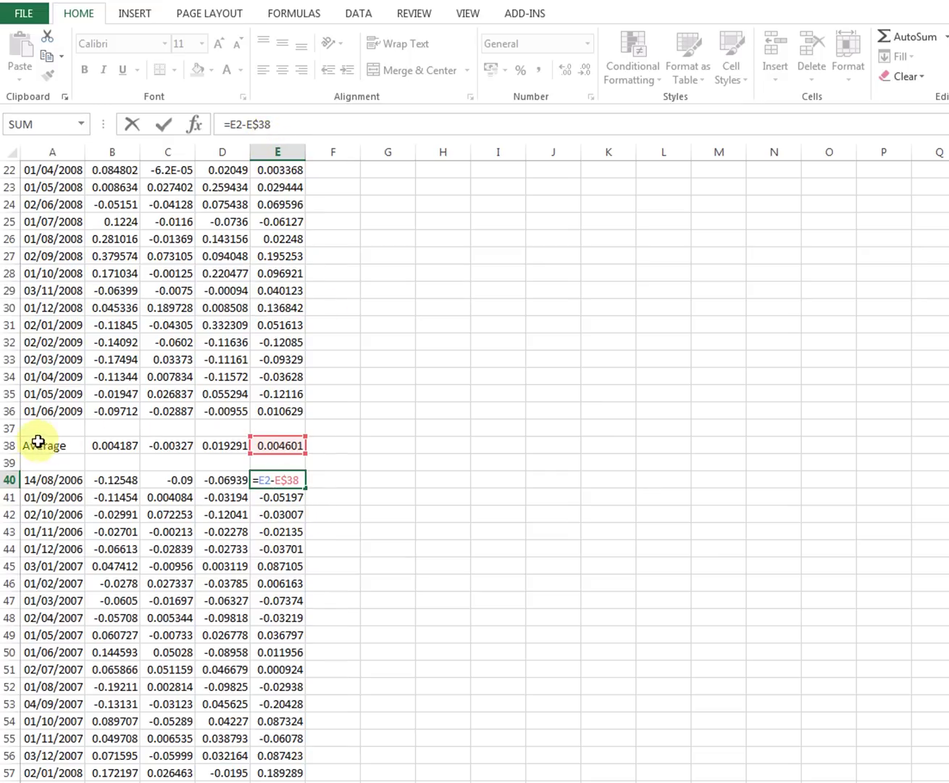
{"action": "key", "text": "ctrl+Return"}
{"action": "double_click", "coordinate": [269, 499]}
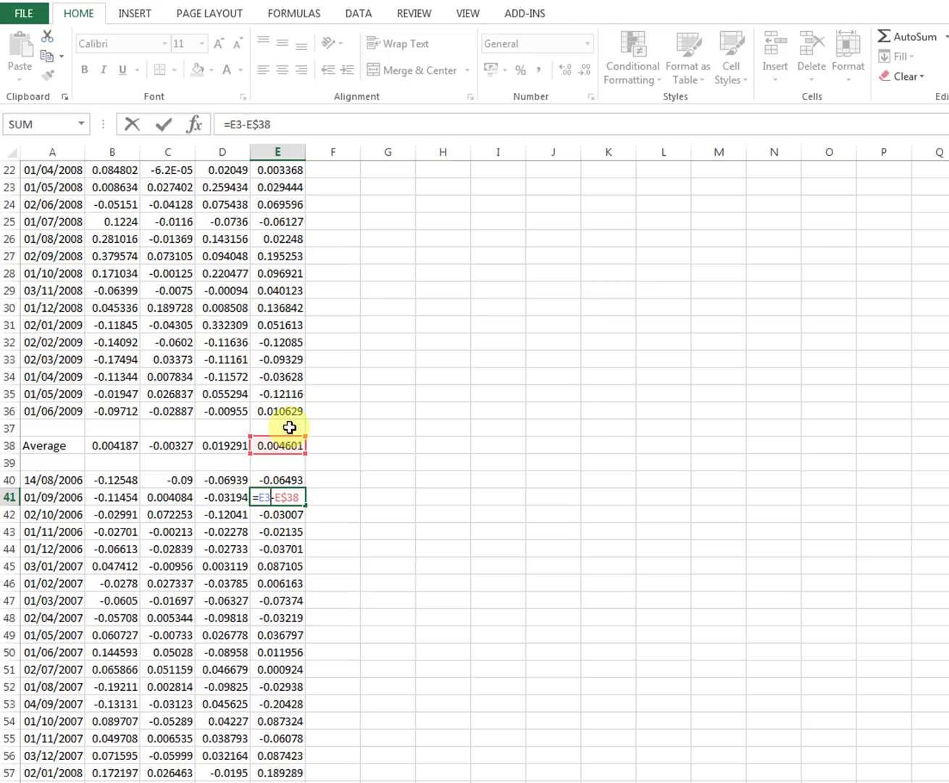
{"action": "scroll", "coordinate": [290, 469], "scroll_direction": "up", "scroll_amount": 7}
{"action": "scroll", "coordinate": [288, 471], "scroll_direction": "up", "scroll_amount": 1}
{"action": "scroll", "coordinate": [286, 476], "scroll_direction": "down", "scroll_amount": 9}
{"action": "key", "text": "ctrl+Return"}
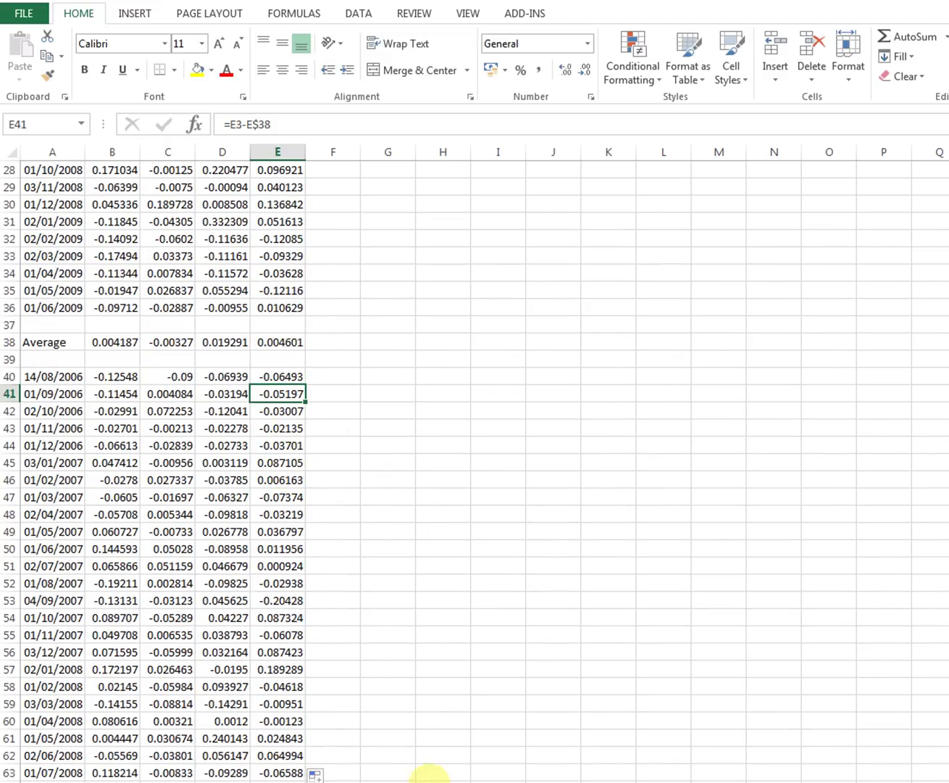
Switch to OneNote to review the handwritten standard deviation formula and return to the Excel workbook
{"action": "left_click", "coordinate": [531, 774]}
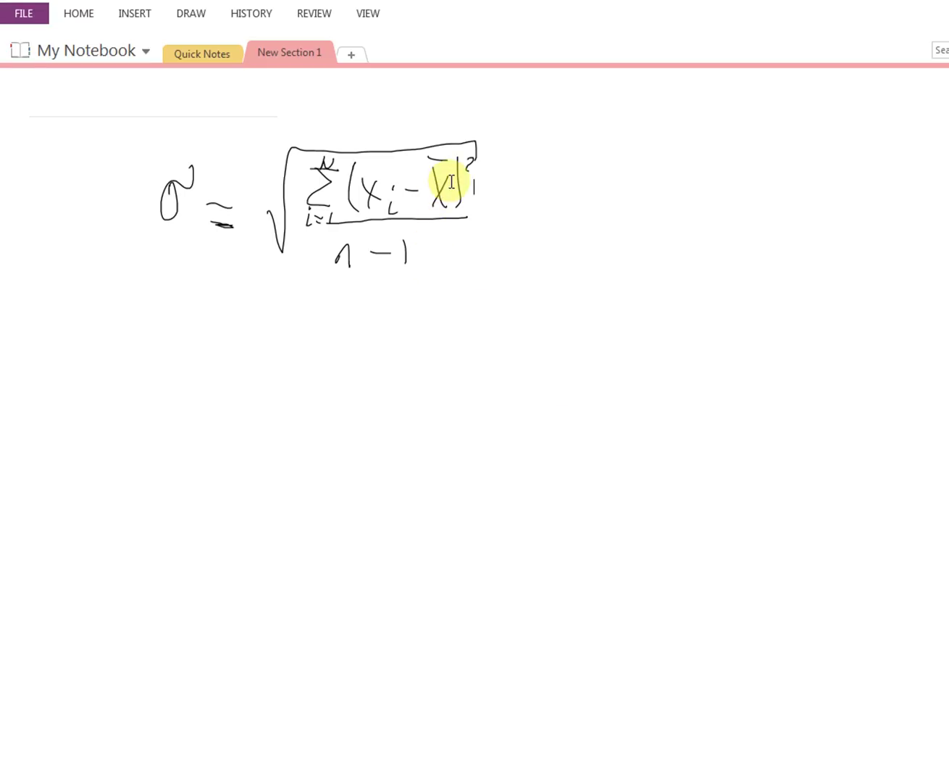
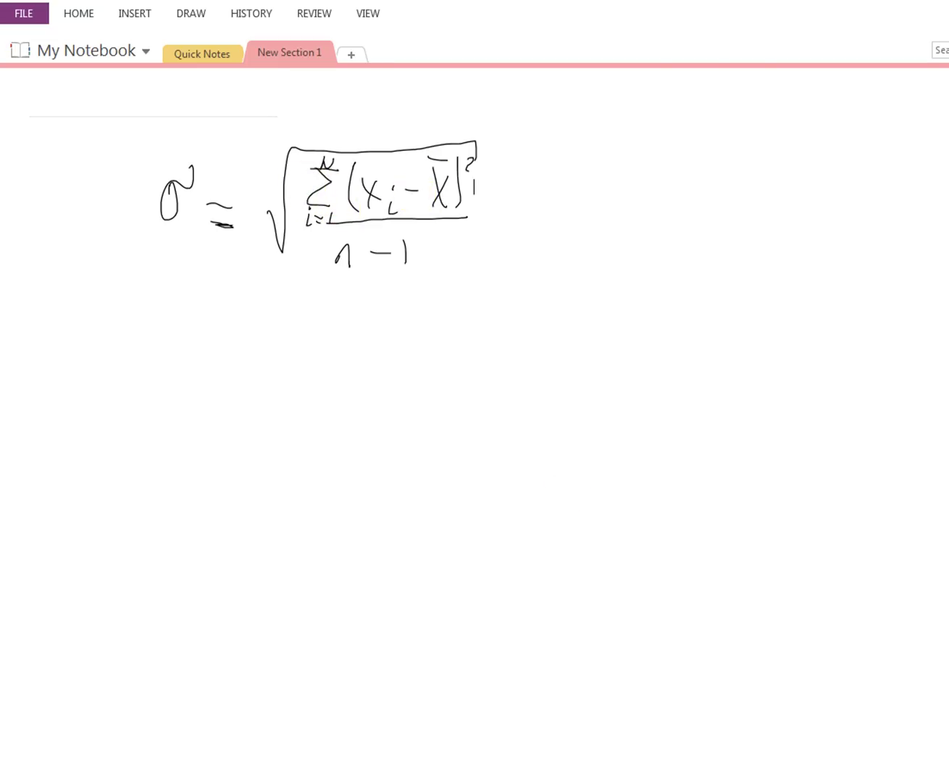
{"action": "key", "text": "alt+Tab"}
{"action": "left_click", "coordinate": [367, 493]}
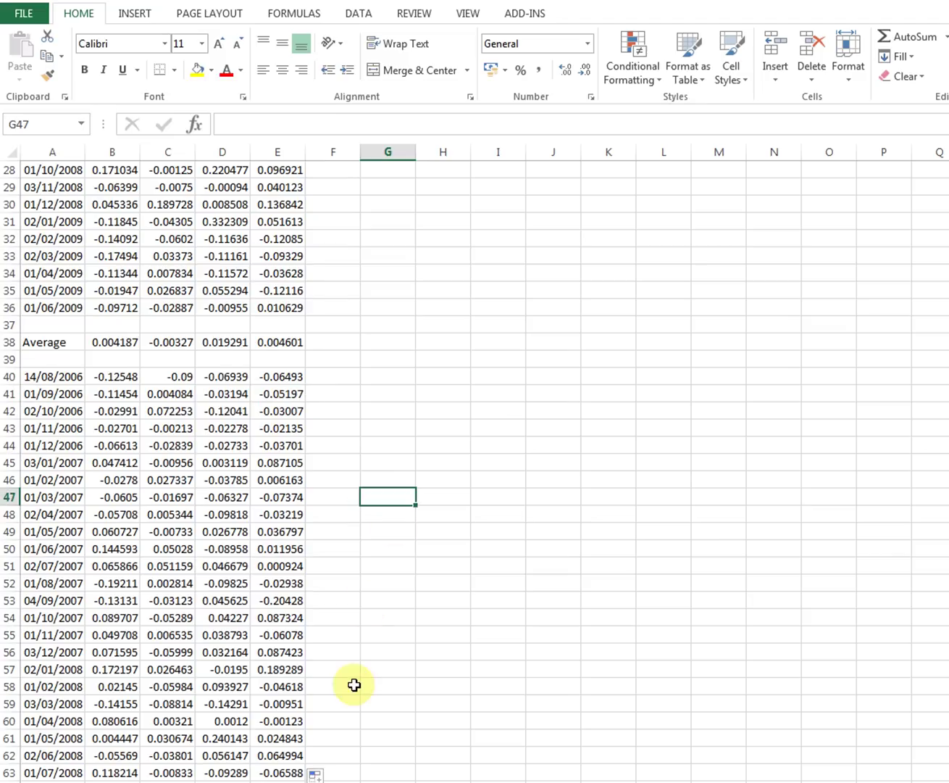
Copy the headers gs, wmt, ba and msft from B1:E1 and paste them below the deviations, starting at B76
{"action": "scroll", "coordinate": [353, 681], "scroll_direction": "down", "scroll_amount": 8}
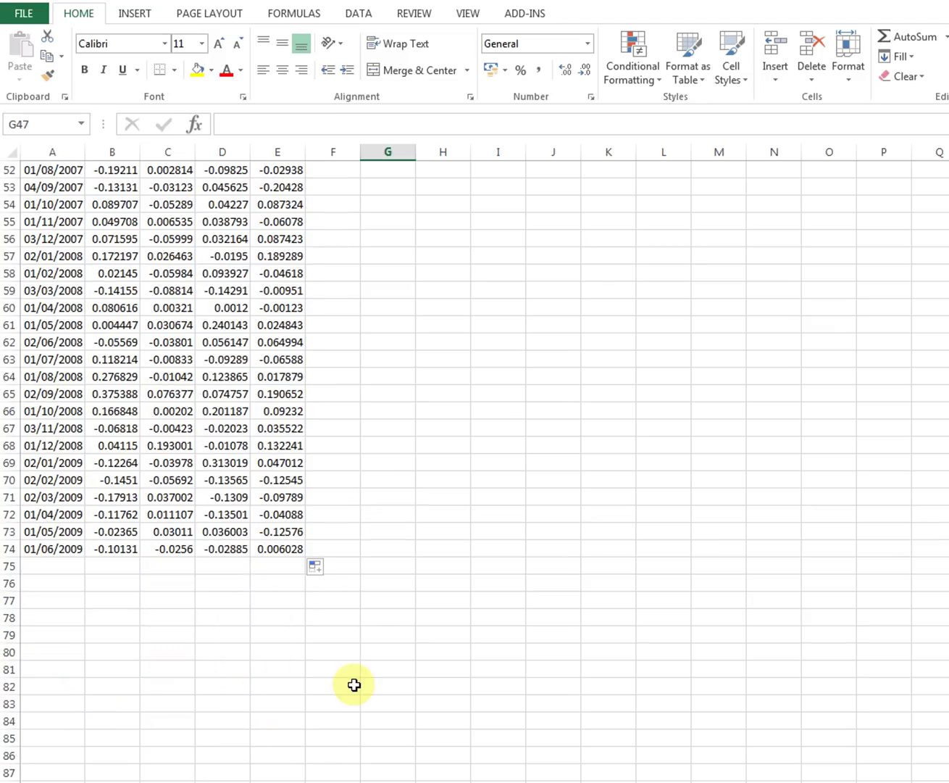
{"action": "left_click", "coordinate": [72, 603]}
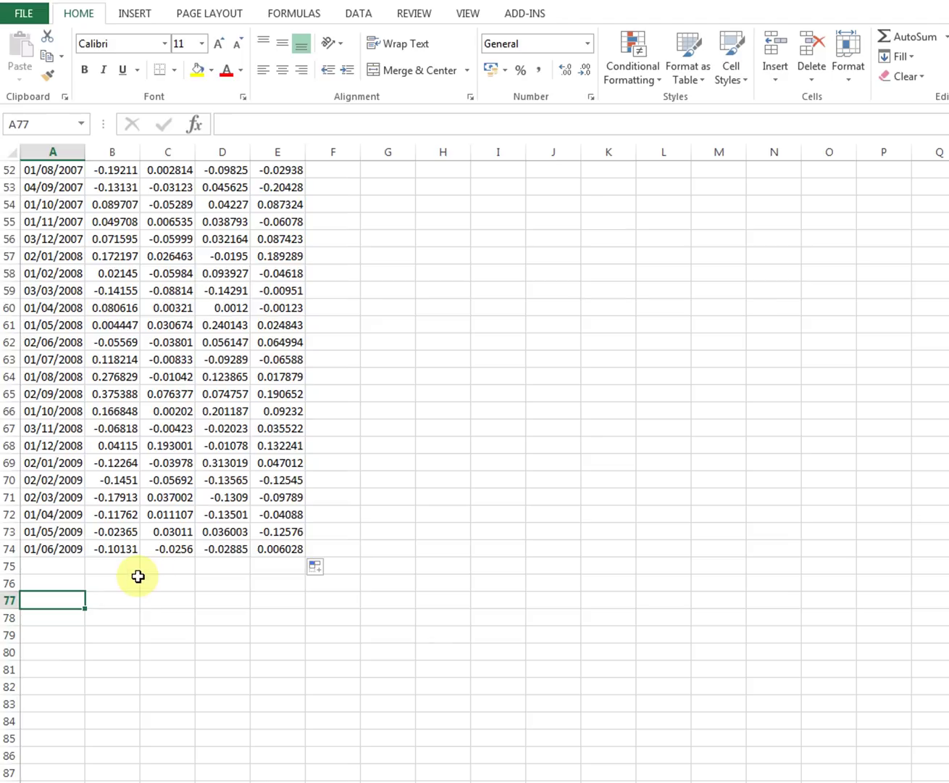
{"action": "scroll", "coordinate": [223, 629], "scroll_direction": "up", "scroll_amount": 17}
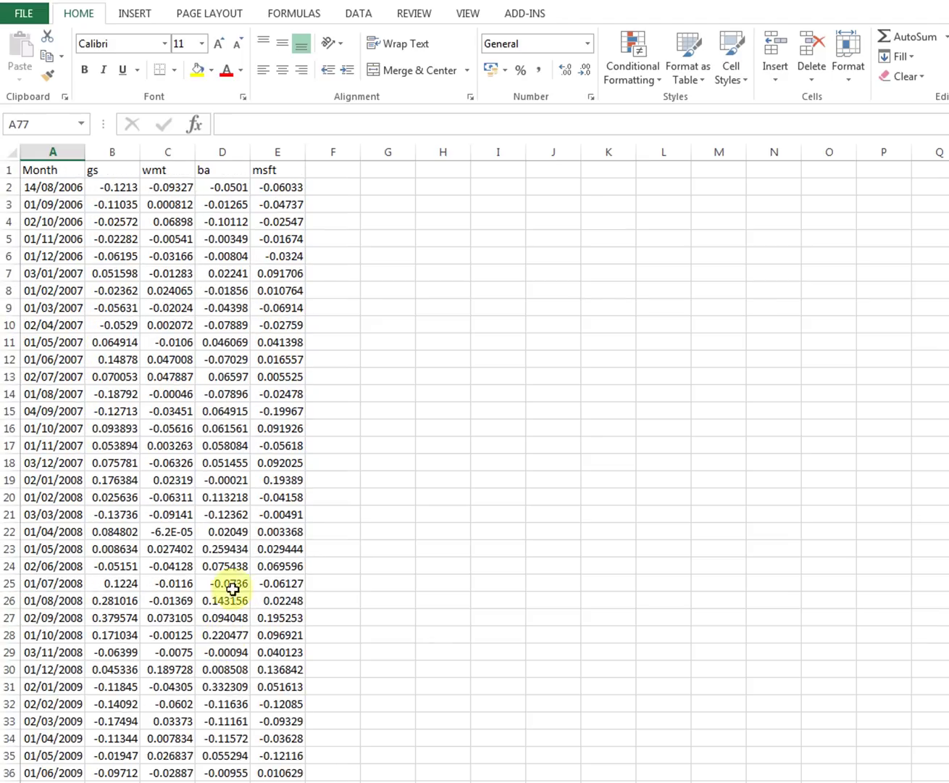
{"action": "scroll", "coordinate": [300, 539], "scroll_direction": "down", "scroll_amount": 18}
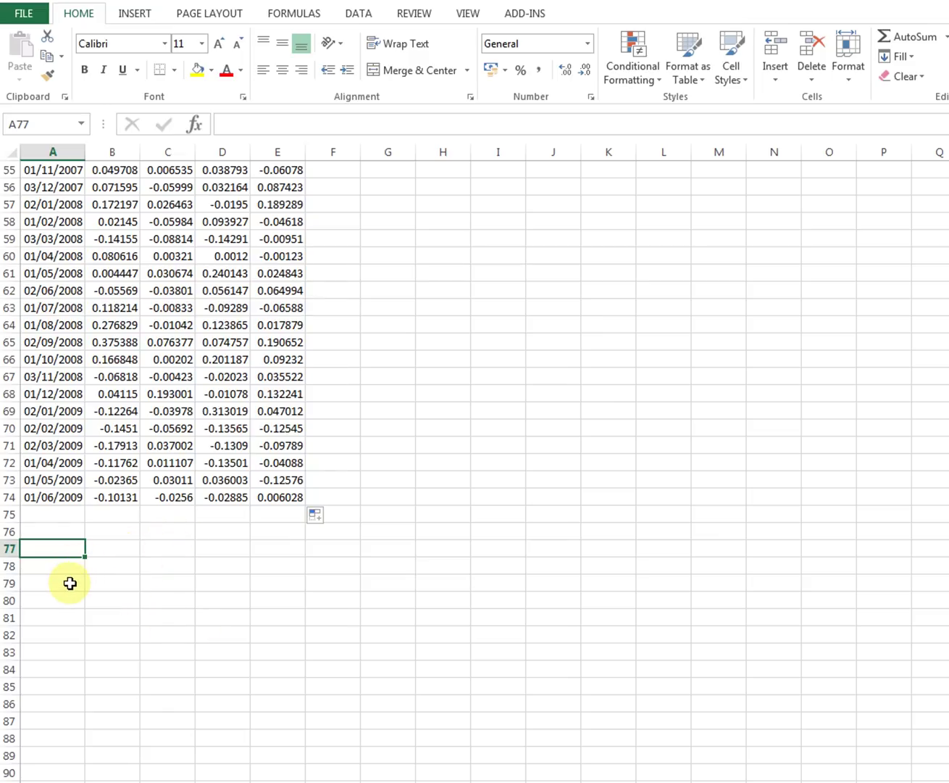
{"action": "scroll", "coordinate": [109, 564], "scroll_direction": "up", "scroll_amount": 18}
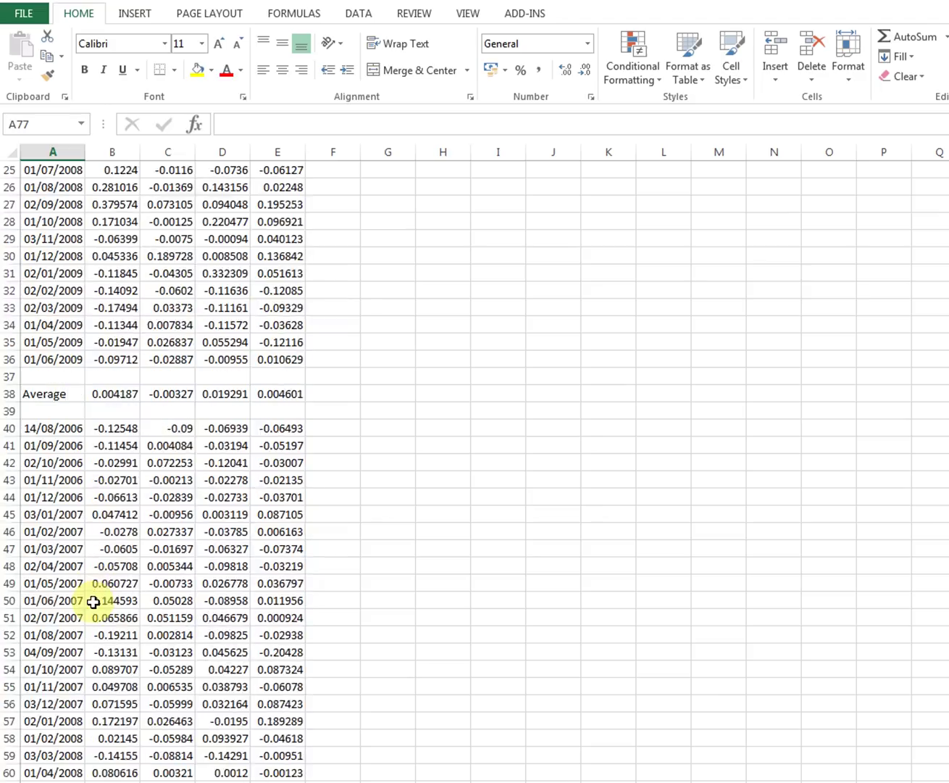
{"action": "left_click_drag", "start_coordinate": [115, 177], "coordinate": [270, 170]}
{"action": "right_click", "coordinate": [274, 174]}
{"action": "left_click", "coordinate": [305, 187]}
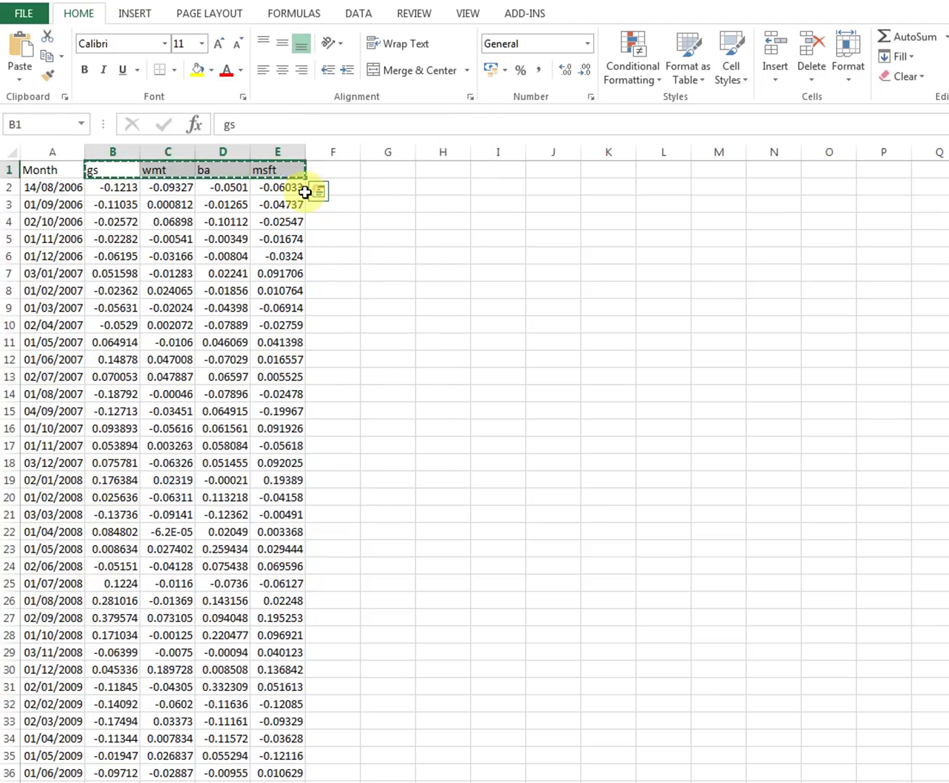
{"action": "right_click", "coordinate": [277, 171]}
{"action": "left_click", "coordinate": [316, 205]}
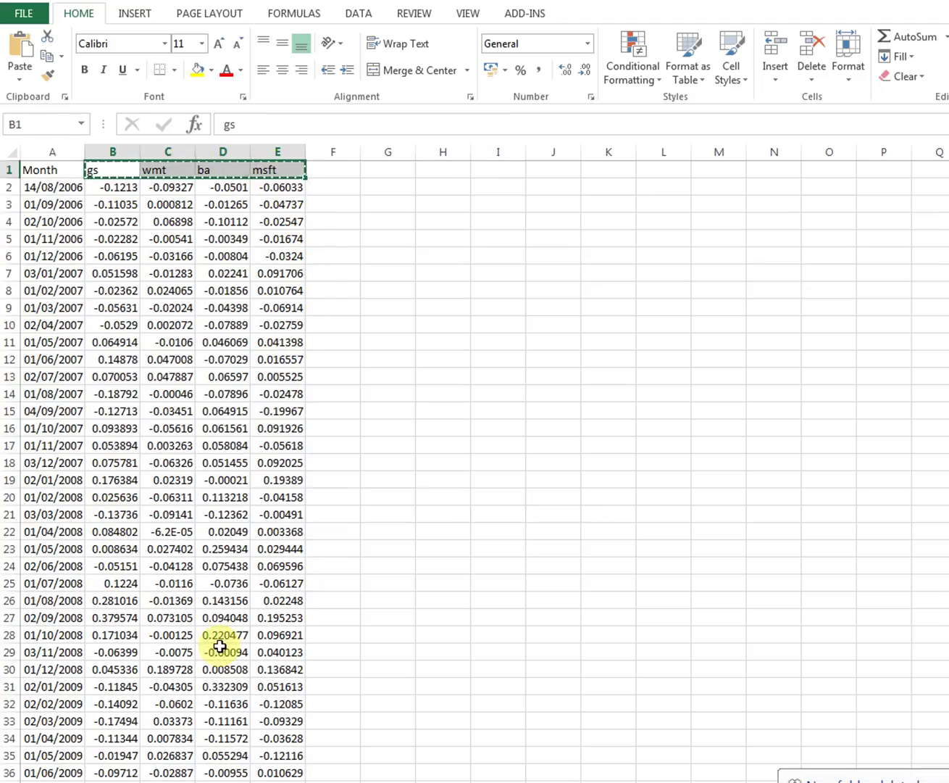
{"action": "scroll", "coordinate": [227, 649], "scroll_direction": "down", "scroll_amount": 19}
{"action": "left_click", "coordinate": [114, 480]}
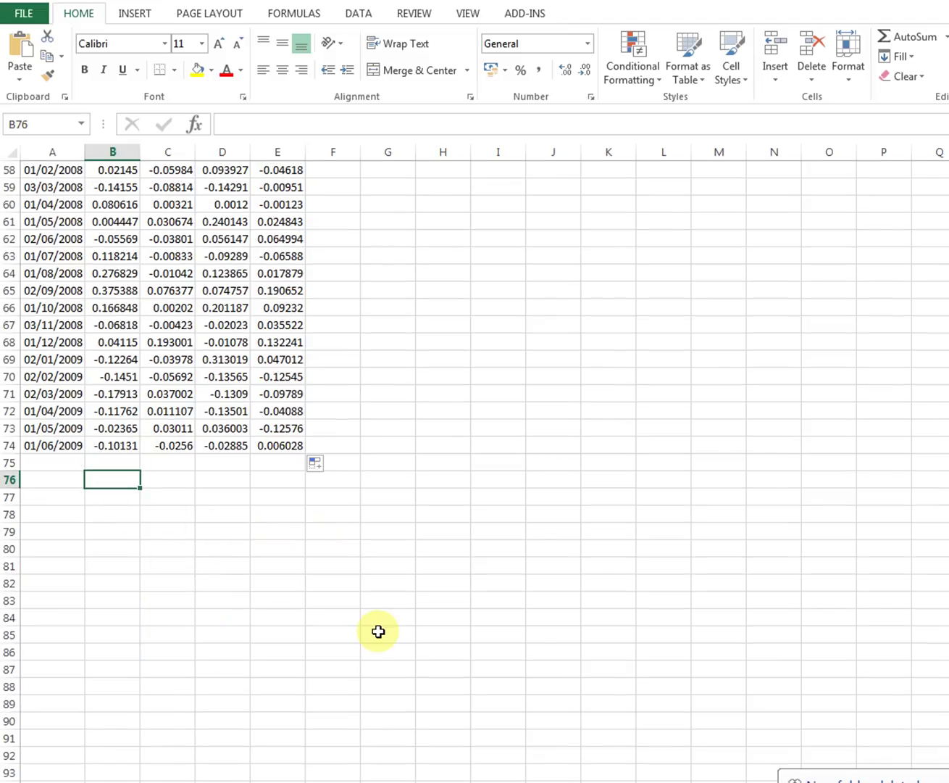
{"action": "key", "text": "ctrl+v"}
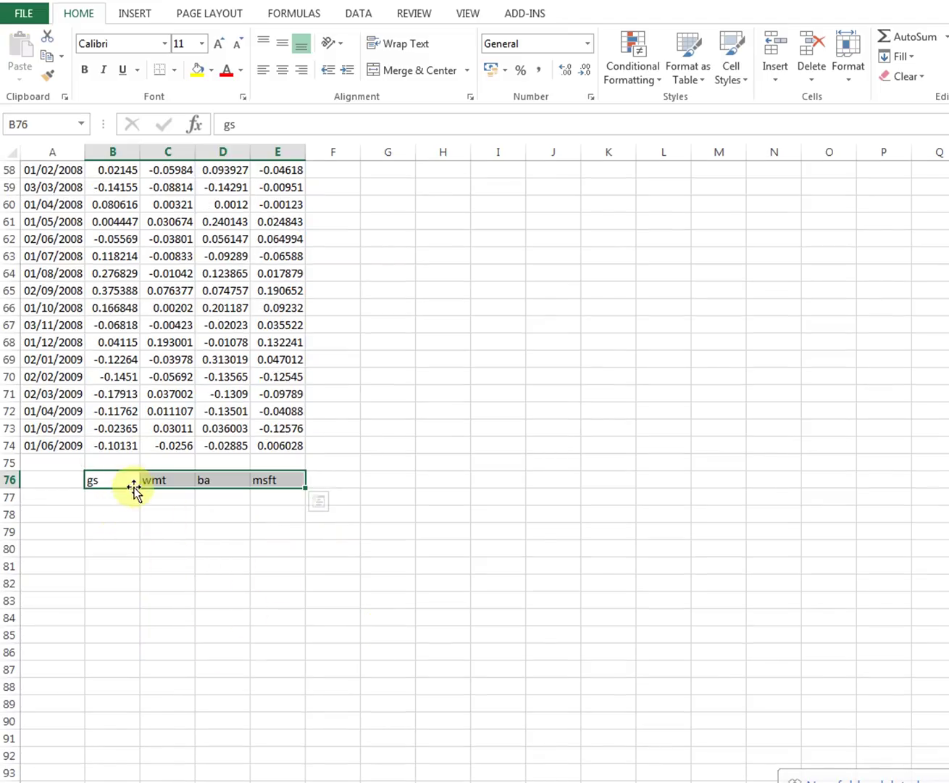
Copy the headers in B76:E76 and paste them transposed as row labels starting at A77
{"action": "right_click", "coordinate": [135, 485]}
{"action": "left_click", "coordinate": [178, 510]}
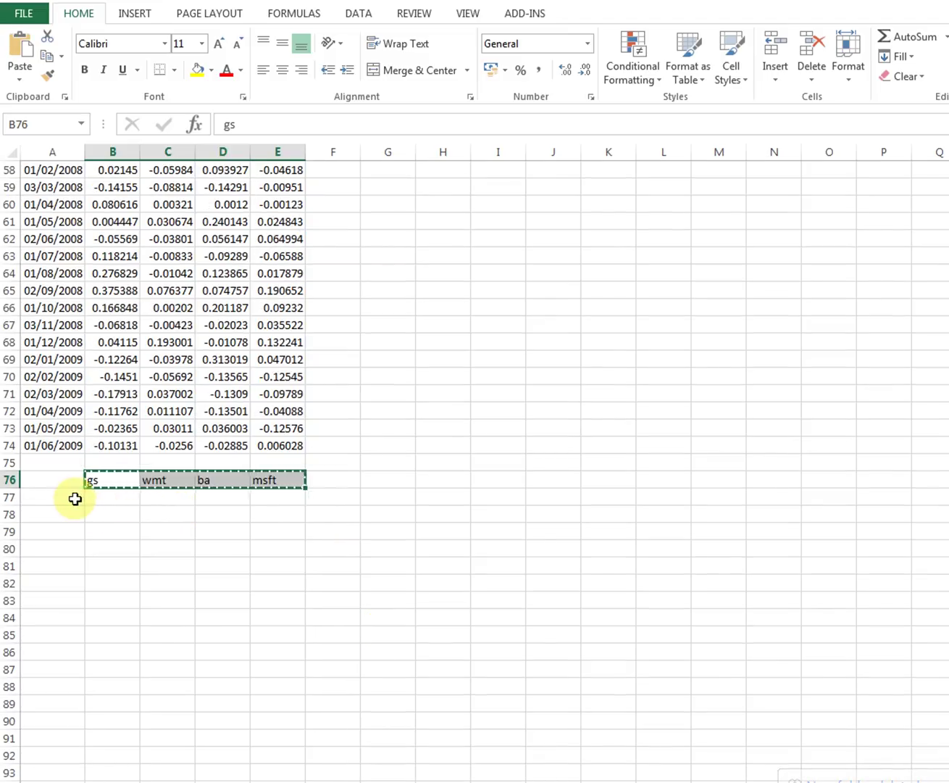
{"action": "right_click", "coordinate": [74, 498]}
{"action": "left_click", "coordinate": [124, 257]}
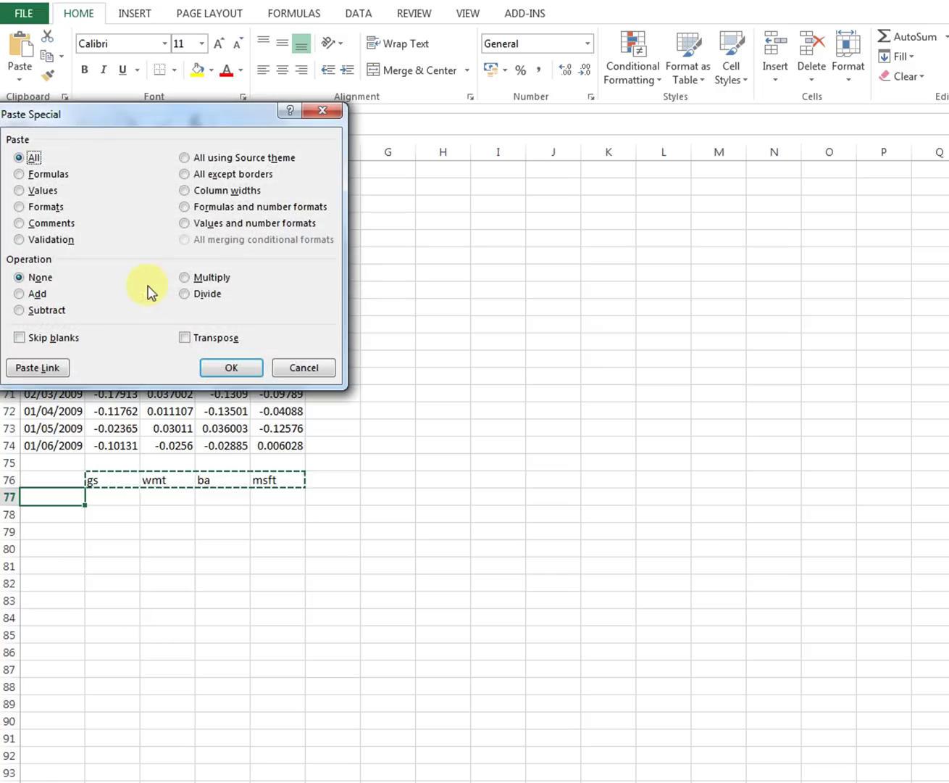
{"action": "left_click", "coordinate": [213, 337]}
{"action": "left_click", "coordinate": [228, 368]}
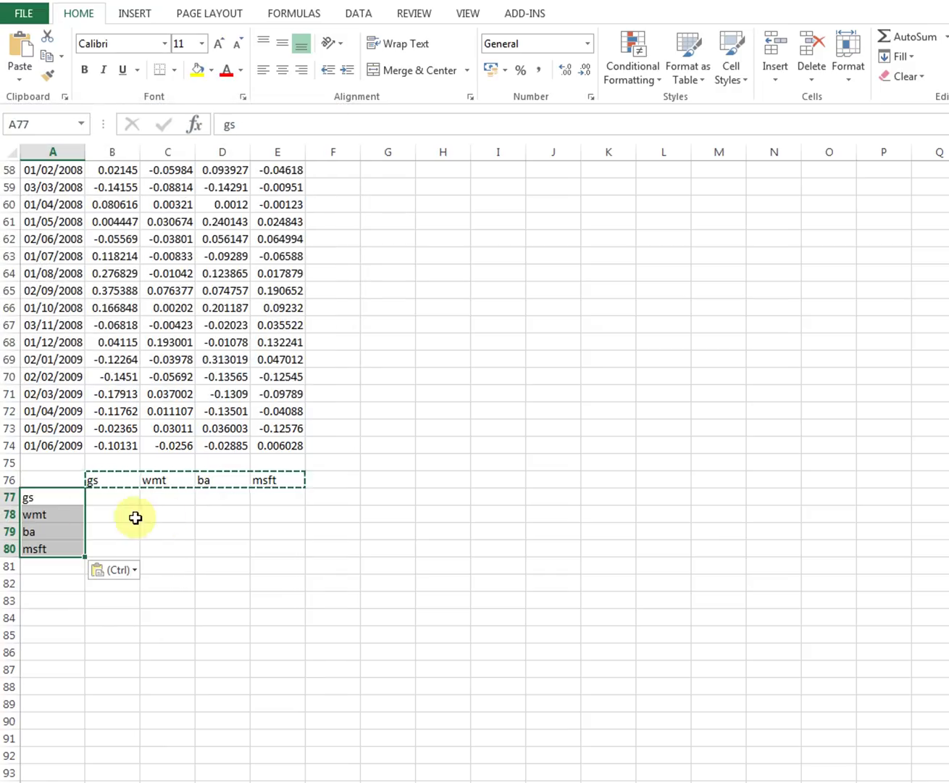
{"action": "key", "text": "Escape"}
Examine the empty four-by-four matrix range B77:E80 together with its header row B76:E76 and row labels A77:A80
{"action": "left_click_drag", "start_coordinate": [127, 497], "coordinate": [277, 551]}
{"action": "scroll", "coordinate": [412, 594], "scroll_direction": "up", "scroll_amount": 16}
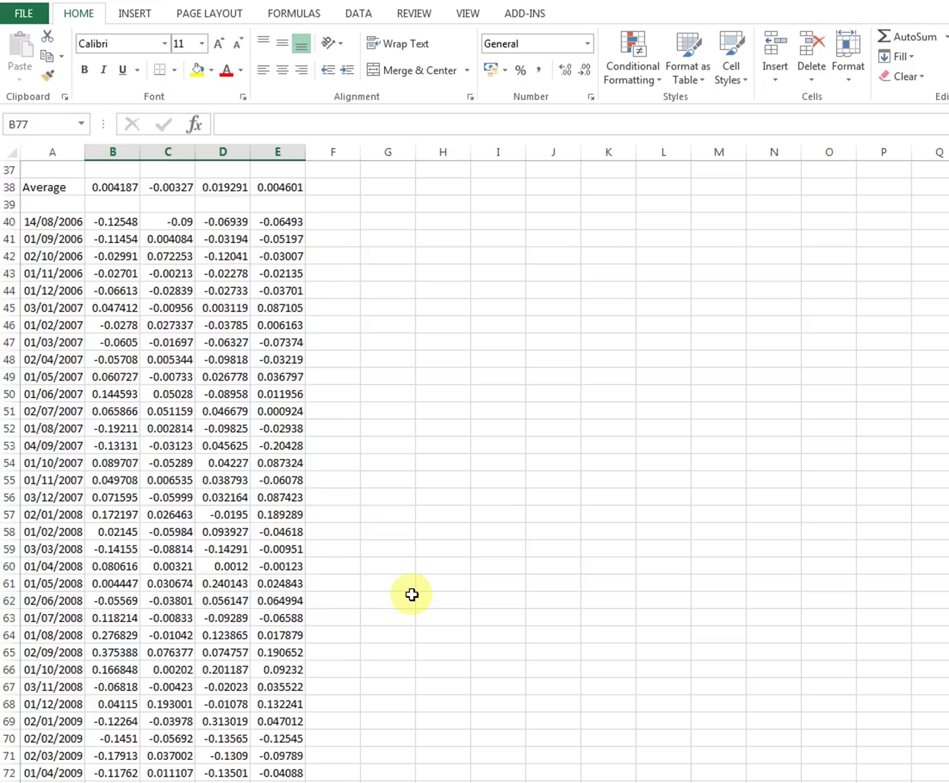
{"action": "scroll", "coordinate": [401, 597], "scroll_direction": "down", "scroll_amount": 2}
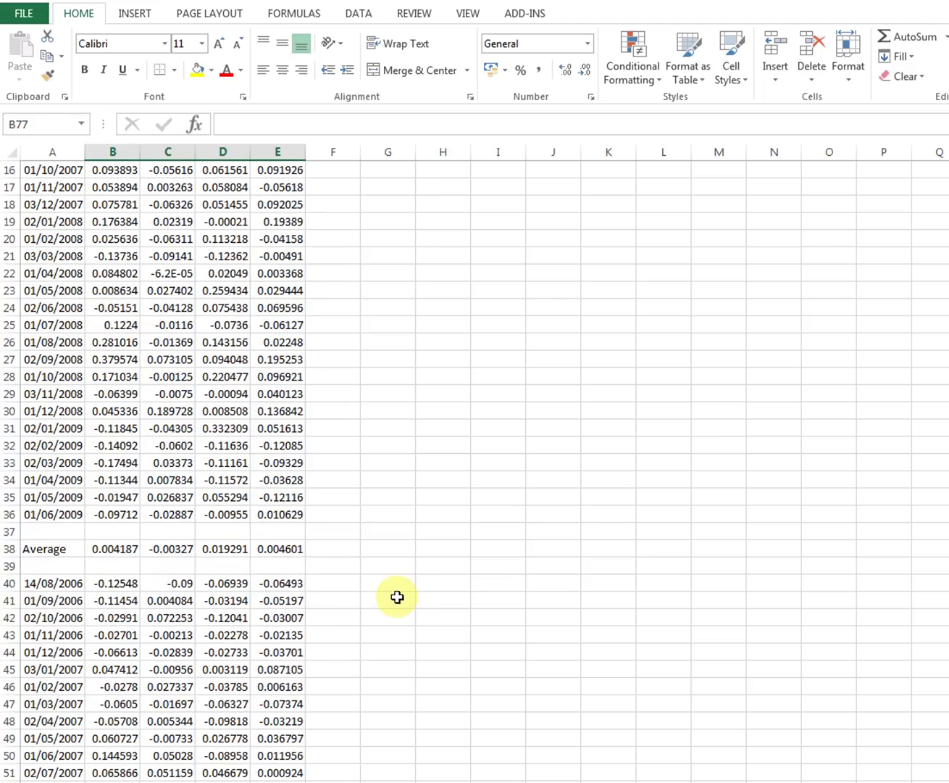
{"action": "scroll", "coordinate": [397, 597], "scroll_direction": "down", "scroll_amount": 11}
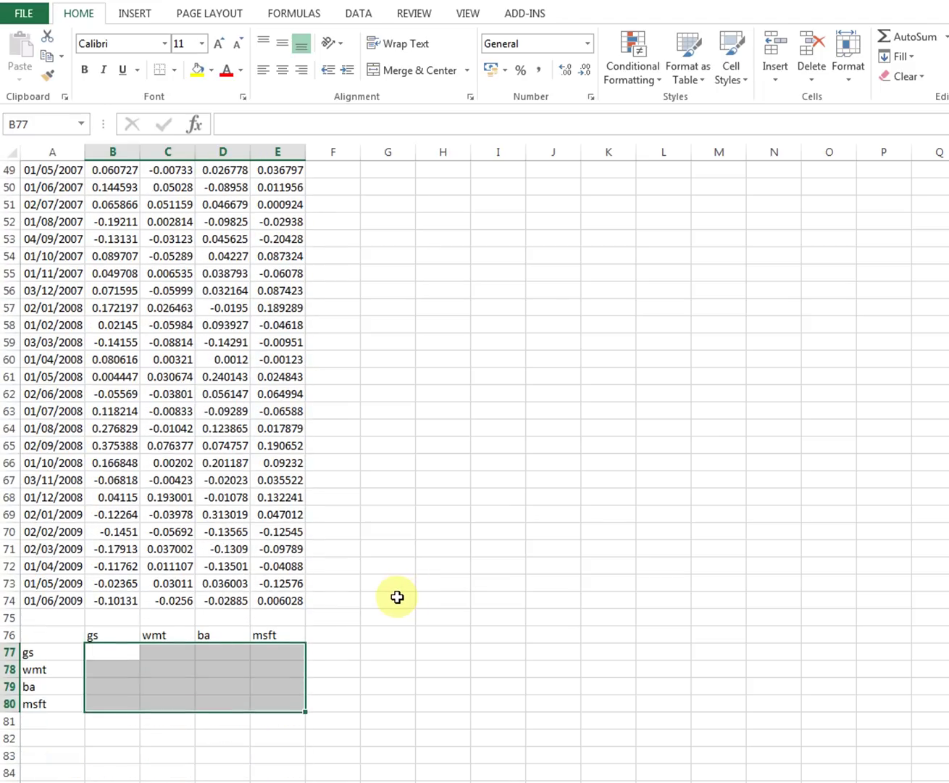
{"action": "left_click", "coordinate": [99, 652]}
{"action": "left_click_drag", "start_coordinate": [102, 638], "coordinate": [276, 631]}
{"action": "left_click_drag", "start_coordinate": [63, 650], "coordinate": [68, 711]}
{"action": "left_click_drag", "start_coordinate": [105, 635], "coordinate": [274, 635]}
{"action": "left_click", "coordinate": [65, 652]}
{"action": "left_click", "coordinate": [79, 702], "text": "shift"}
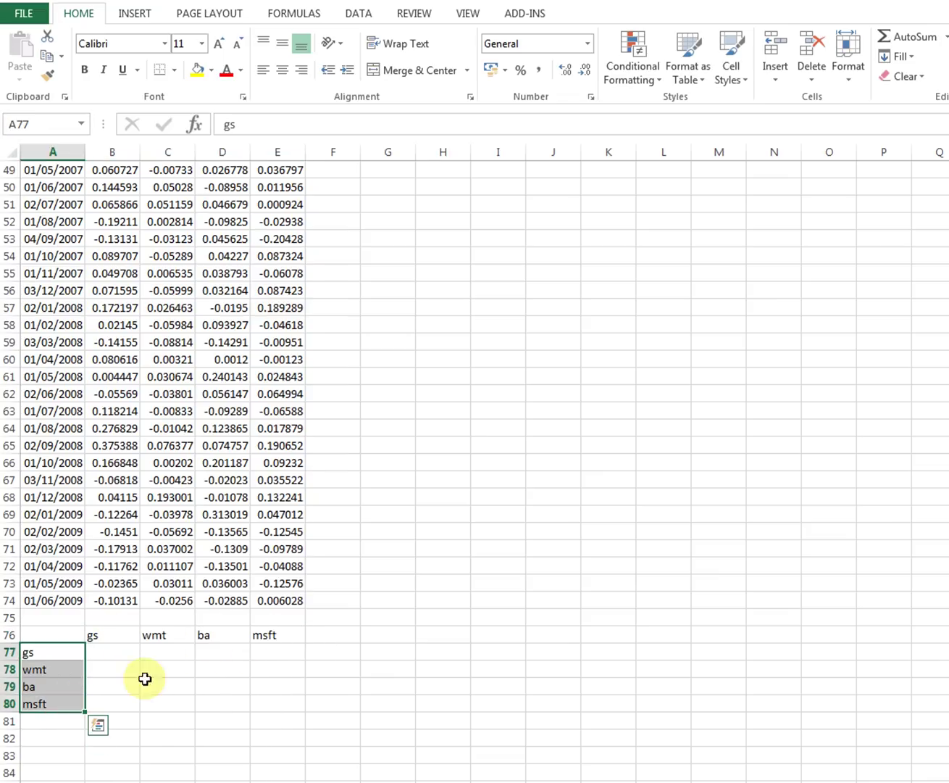
Check the column headers in row 1 and the first gs entry of the original data
{"action": "scroll", "coordinate": [232, 652], "scroll_direction": "up", "scroll_amount": 14}
{"action": "scroll", "coordinate": [170, 411], "scroll_direction": "up", "scroll_amount": 2}
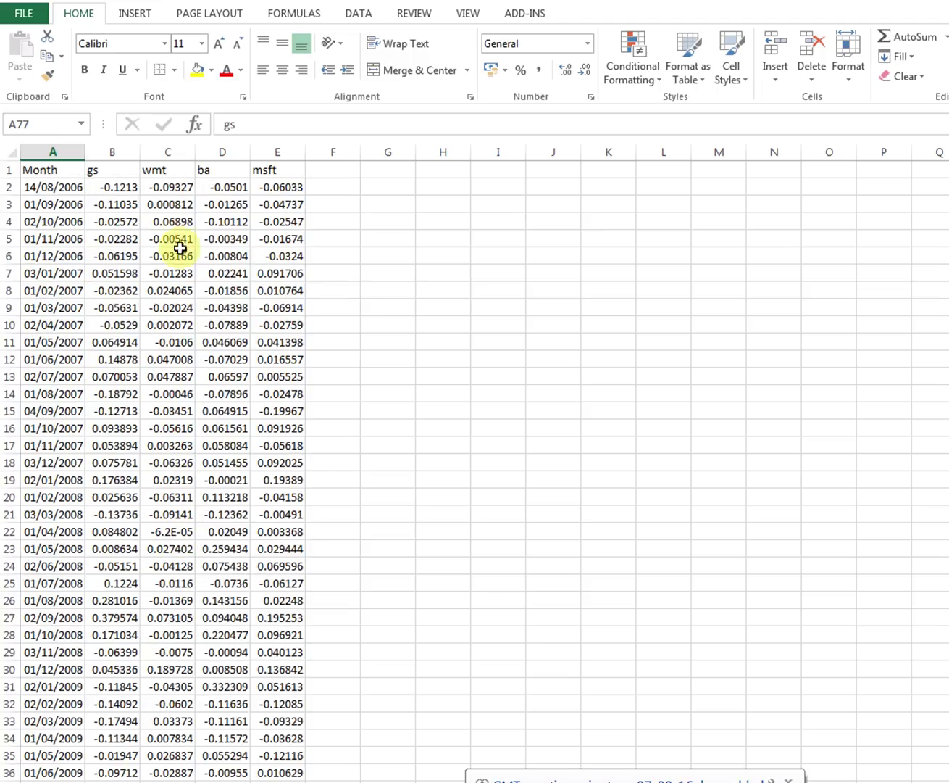
{"action": "left_click_drag", "start_coordinate": [59, 168], "coordinate": [235, 167]}
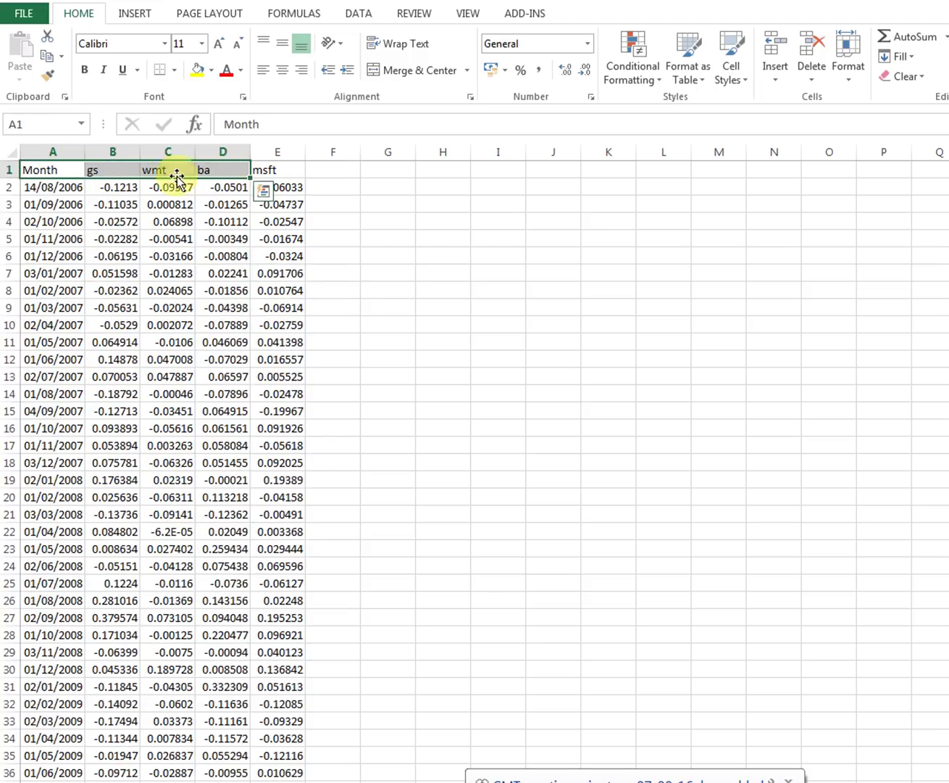
{"action": "left_click", "coordinate": [111, 186]}
{"action": "scroll", "coordinate": [264, 524], "scroll_direction": "down", "scroll_amount": 20}
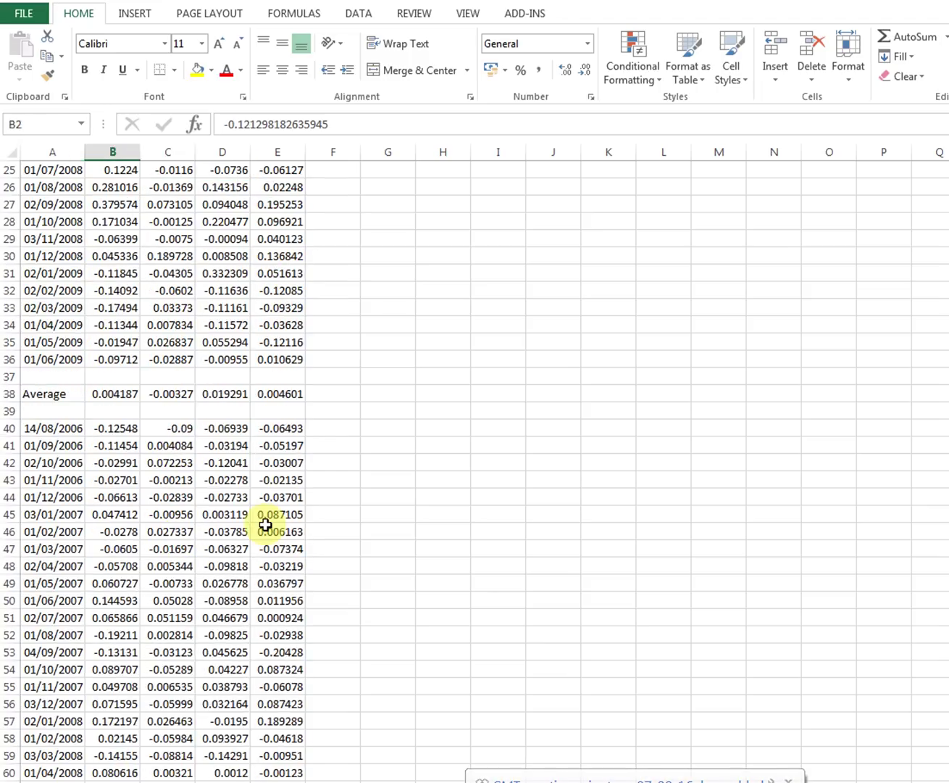
Select the matrix range B77:E80 and start an MMULT formula in it
{"action": "left_click", "coordinate": [123, 393]}
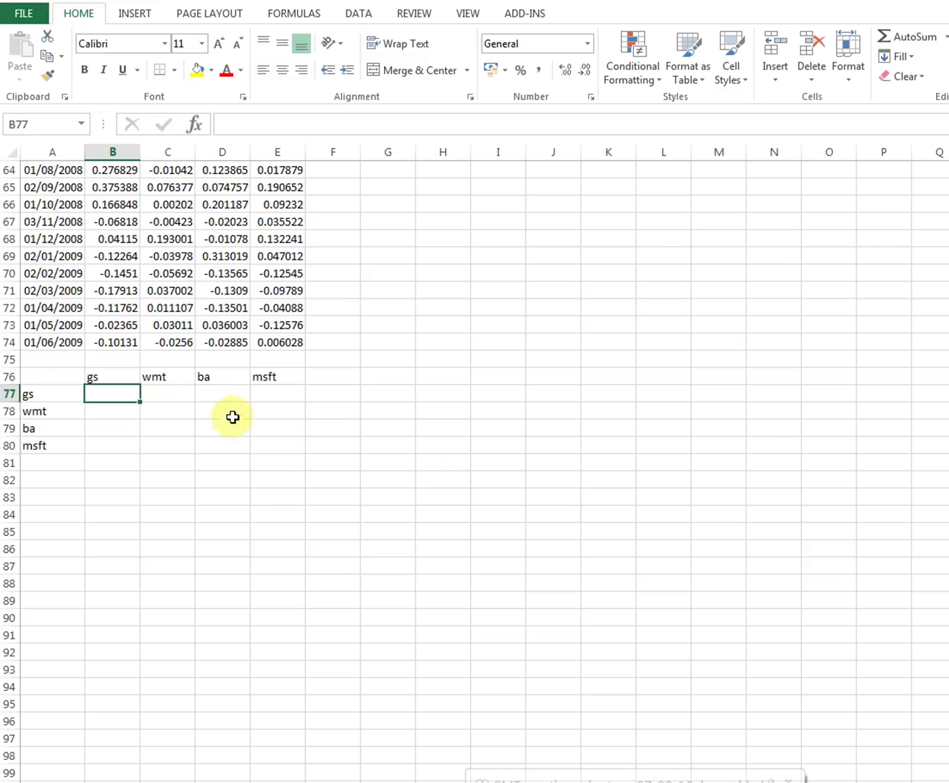
{"action": "left_click_drag", "start_coordinate": [116, 393], "coordinate": [261, 451]}
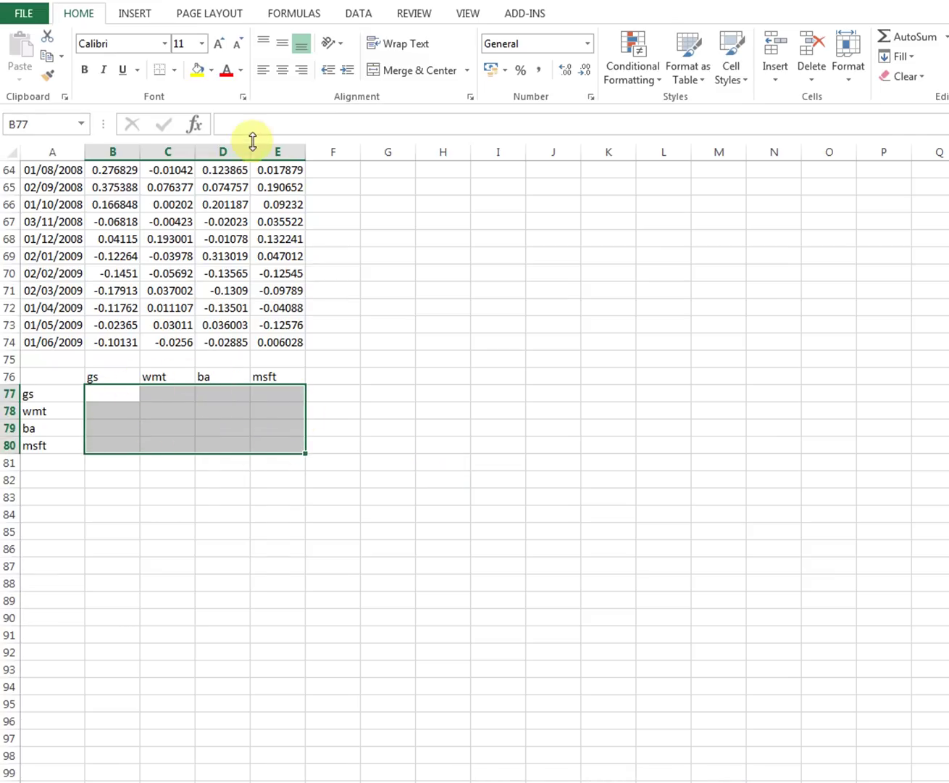
{"action": "left_click", "coordinate": [256, 128]}
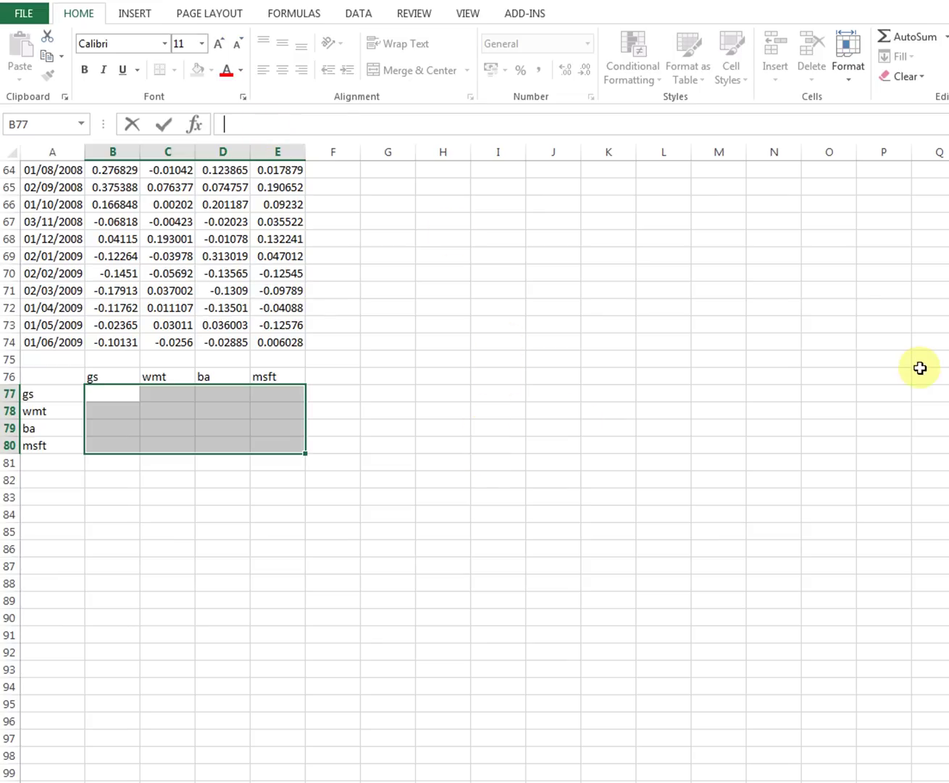
{"action": "type", "text": "="}
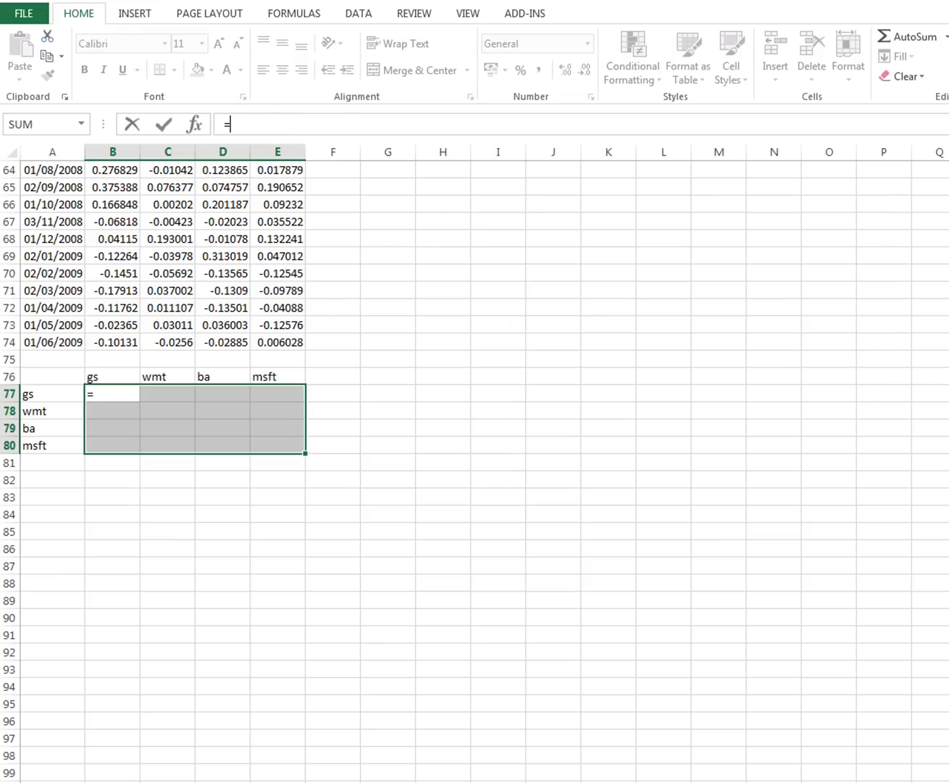
{"action": "scroll", "coordinate": [475, 471], "scroll_direction": "up", "scroll_amount": 9}
{"action": "scroll", "coordinate": [475, 471], "scroll_direction": "down", "scroll_amount": 1}
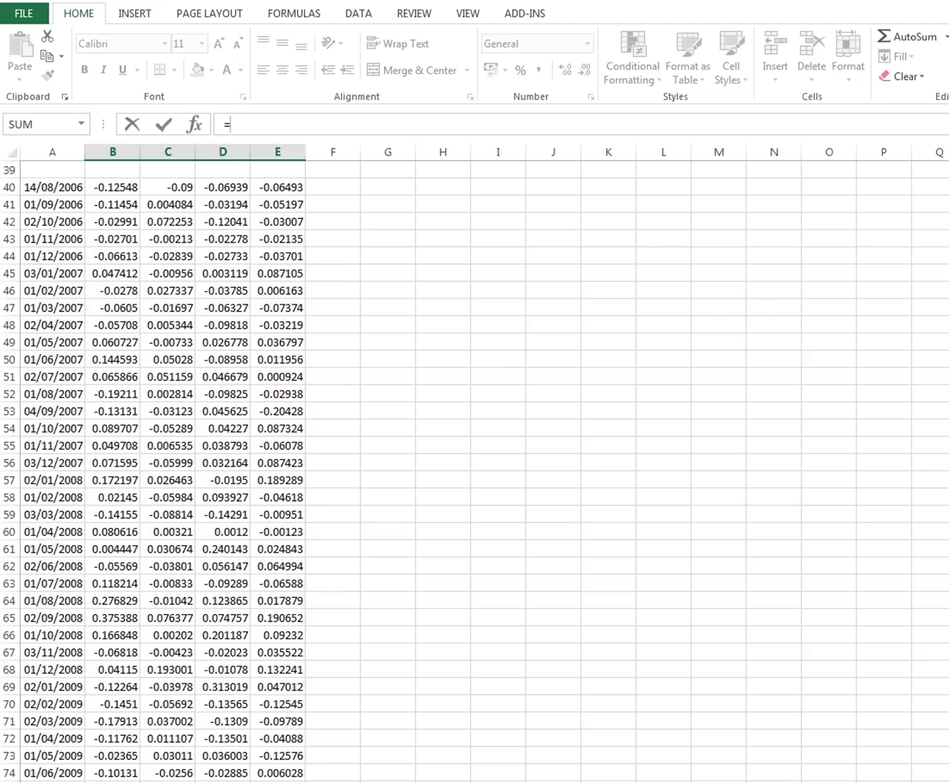
{"action": "type", "text": "mmult"}
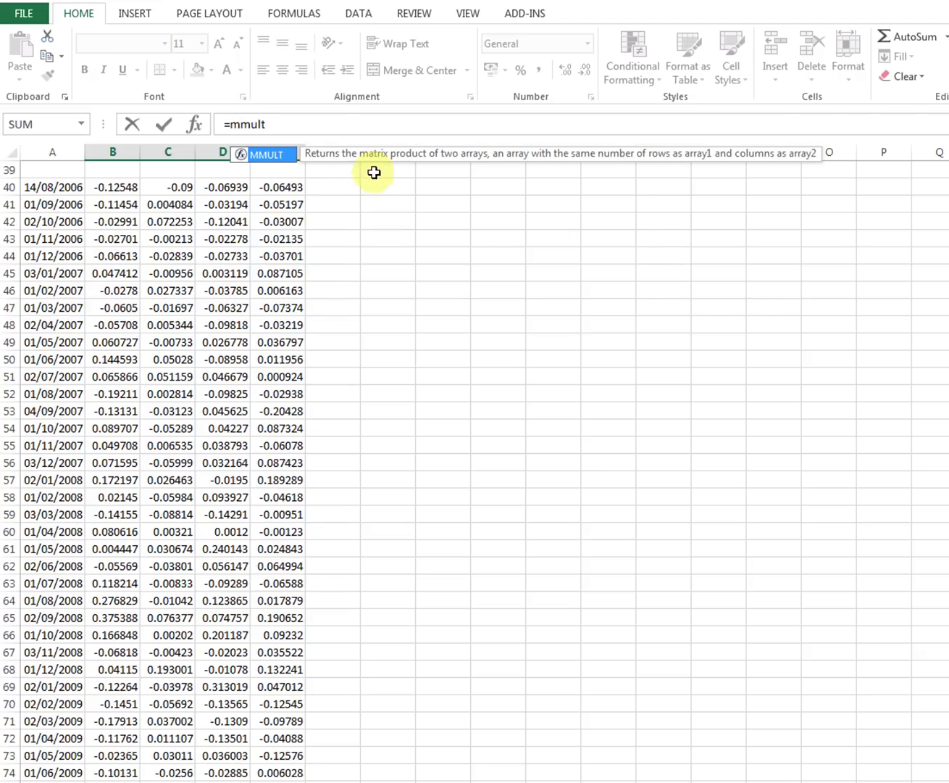
{"action": "double_click", "coordinate": [284, 155]}
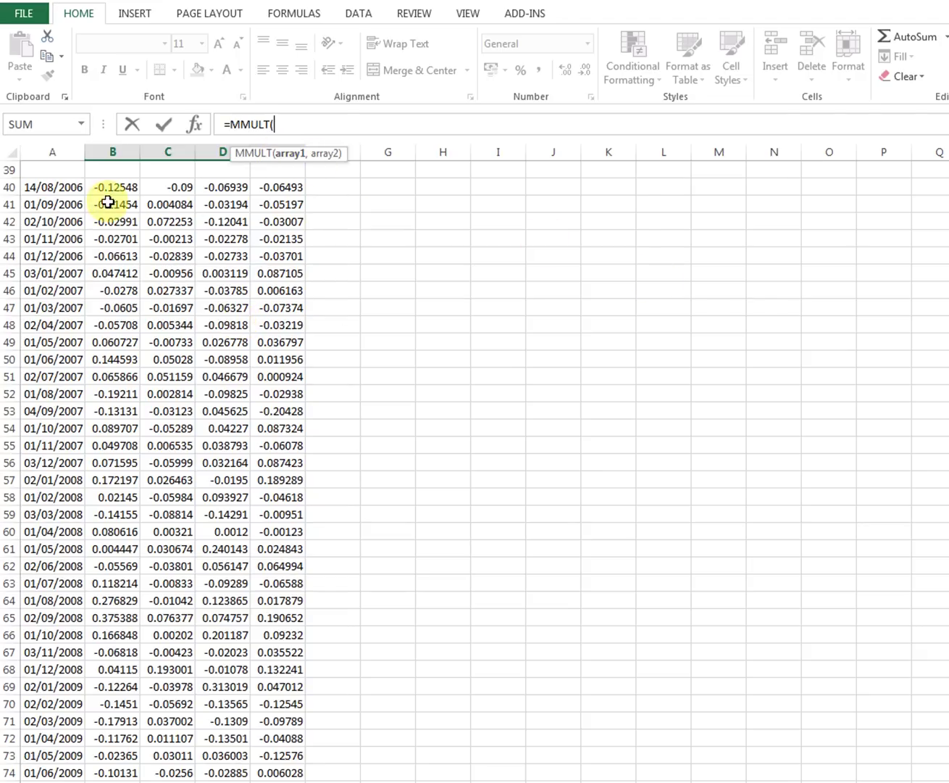
Enter TRANSPOSE(B40:E74) as the first array of the MMULT formula
{"action": "type", "text": "tran"}
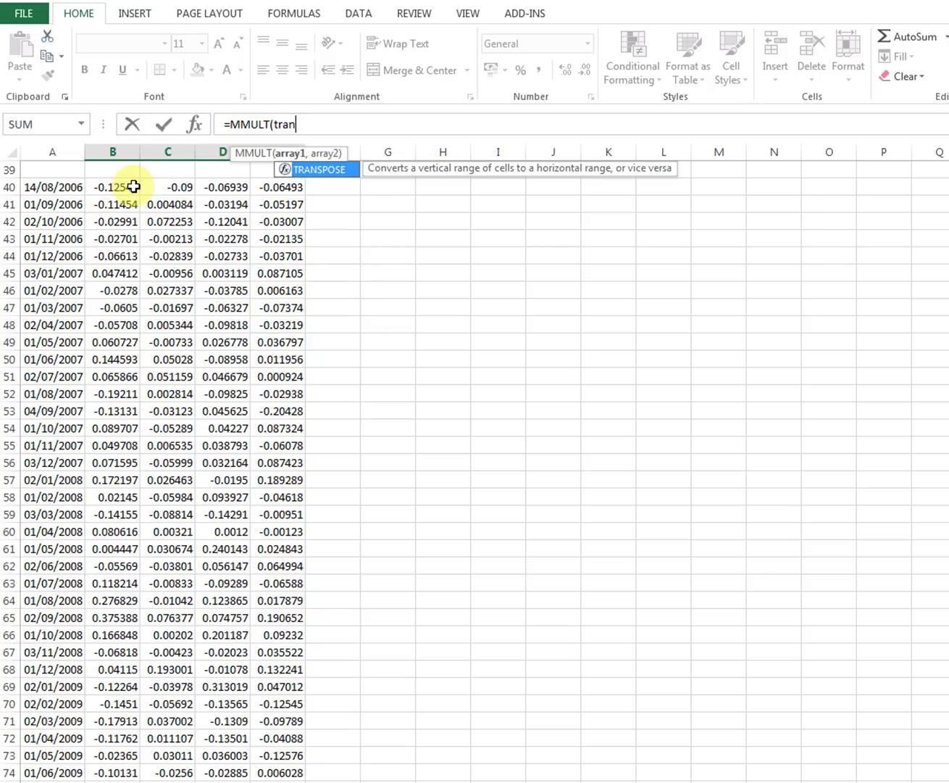
{"action": "type", "text": "spose("}
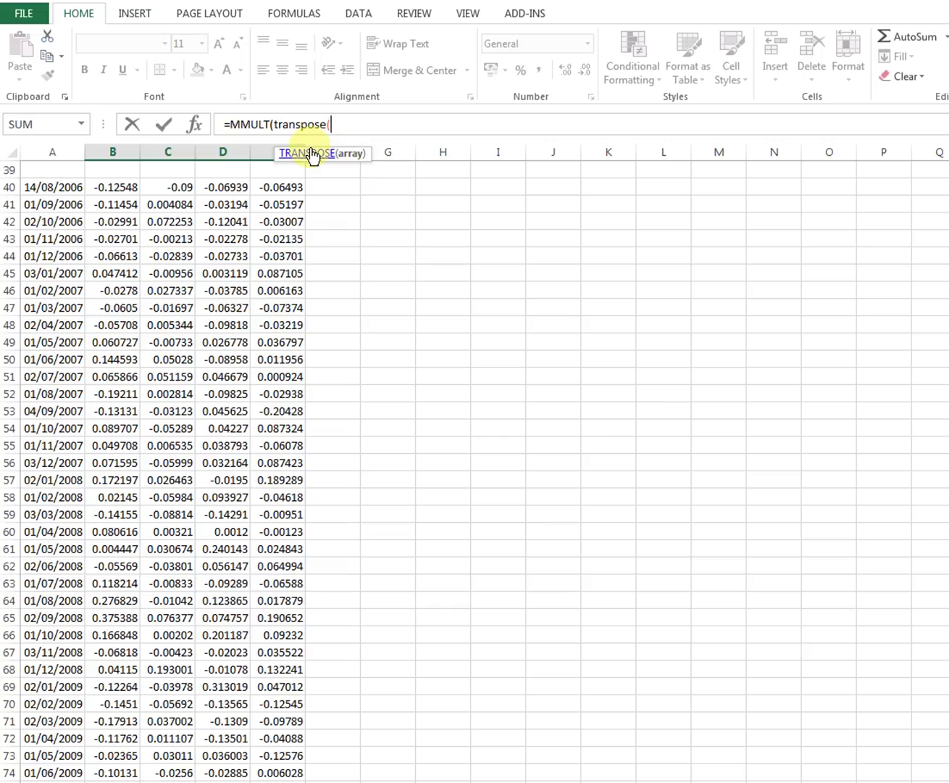
{"action": "left_click_drag", "start_coordinate": [110, 187], "coordinate": [274, 686]}
{"action": "key", "text": "F1"}
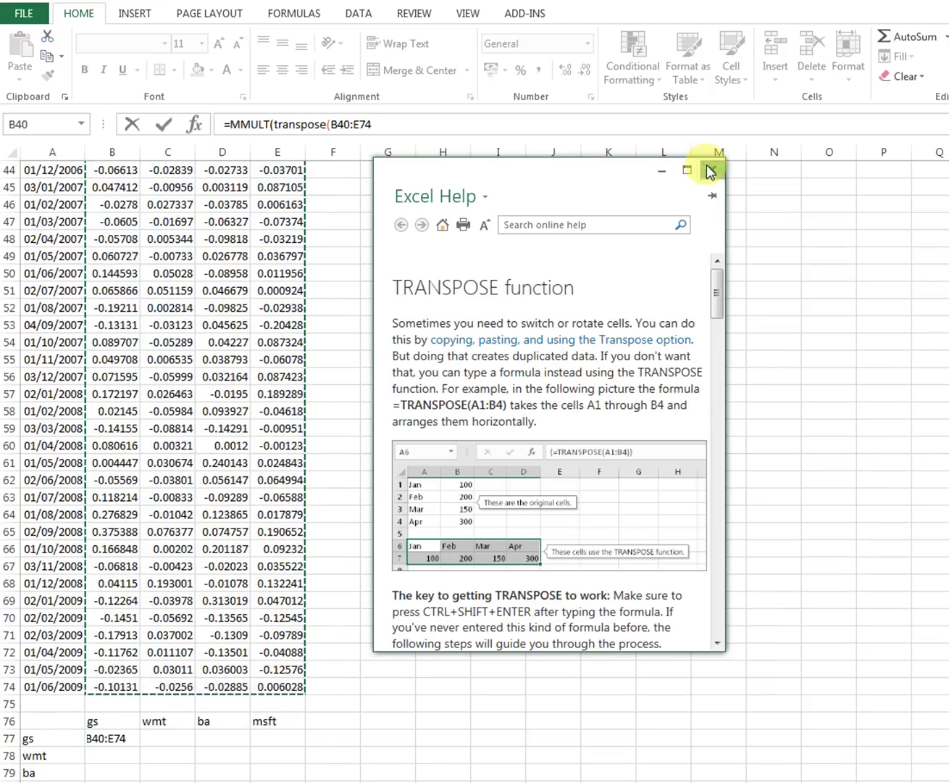
{"action": "left_click", "coordinate": [712, 168]}
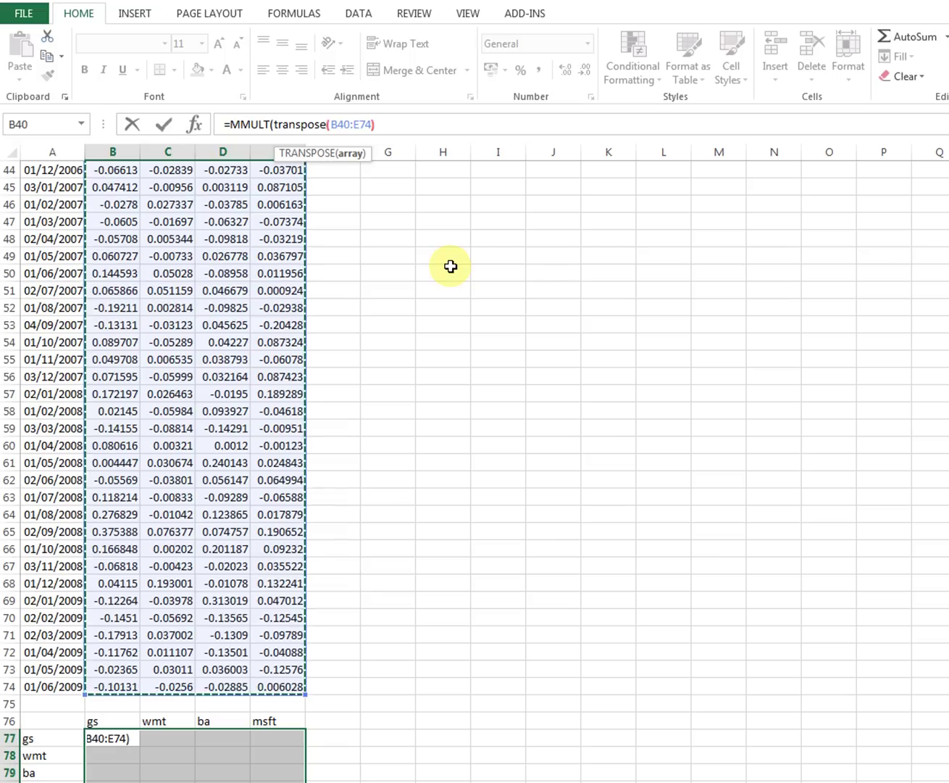
{"action": "type", "text": ")"}
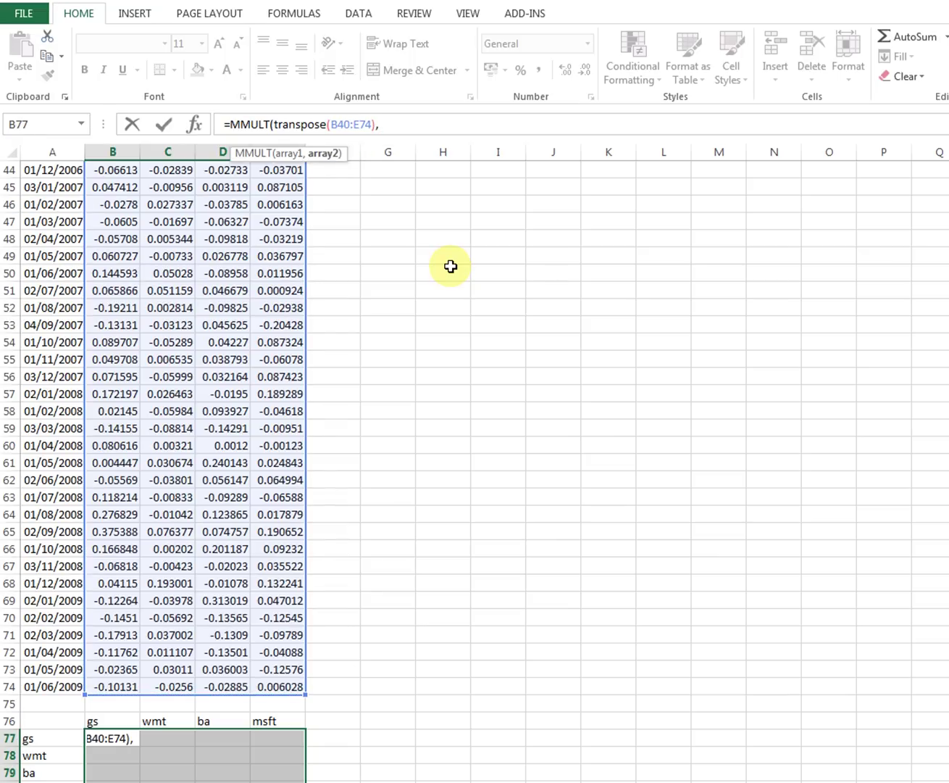
Add B40:E74 as the second MMULT array and commit the formula as an array formula across B77:E80
{"action": "type", "text": ","}
{"action": "left_click_drag", "start_coordinate": [276, 677], "coordinate": [119, 190]}
{"action": "type", "text": ")"}
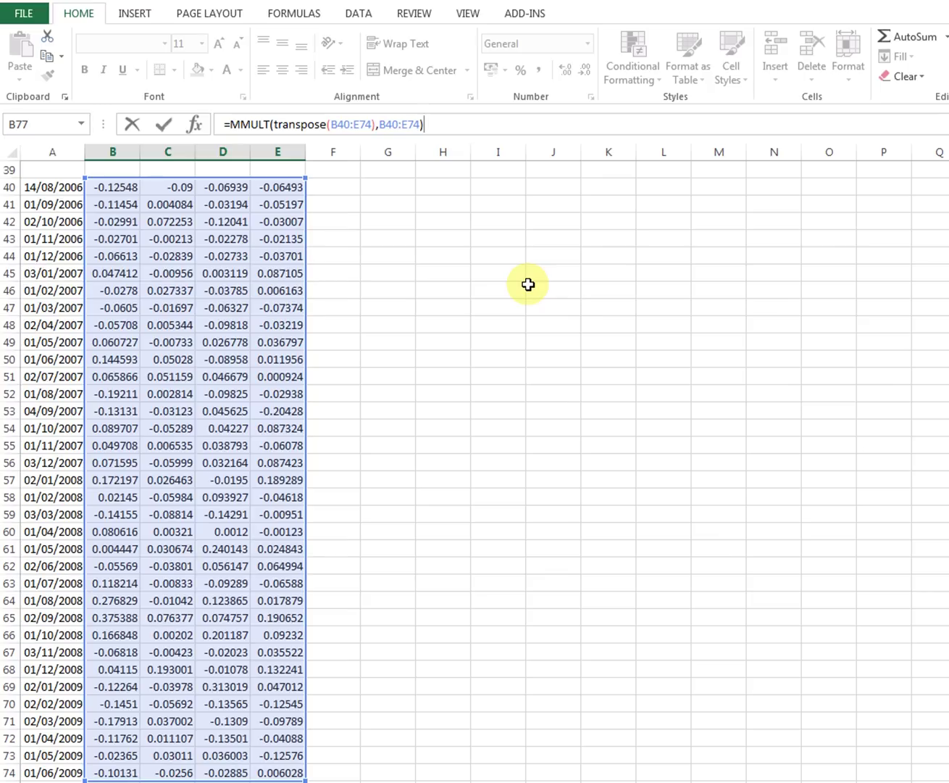
{"action": "key", "text": "ctrl+shift+Return"}
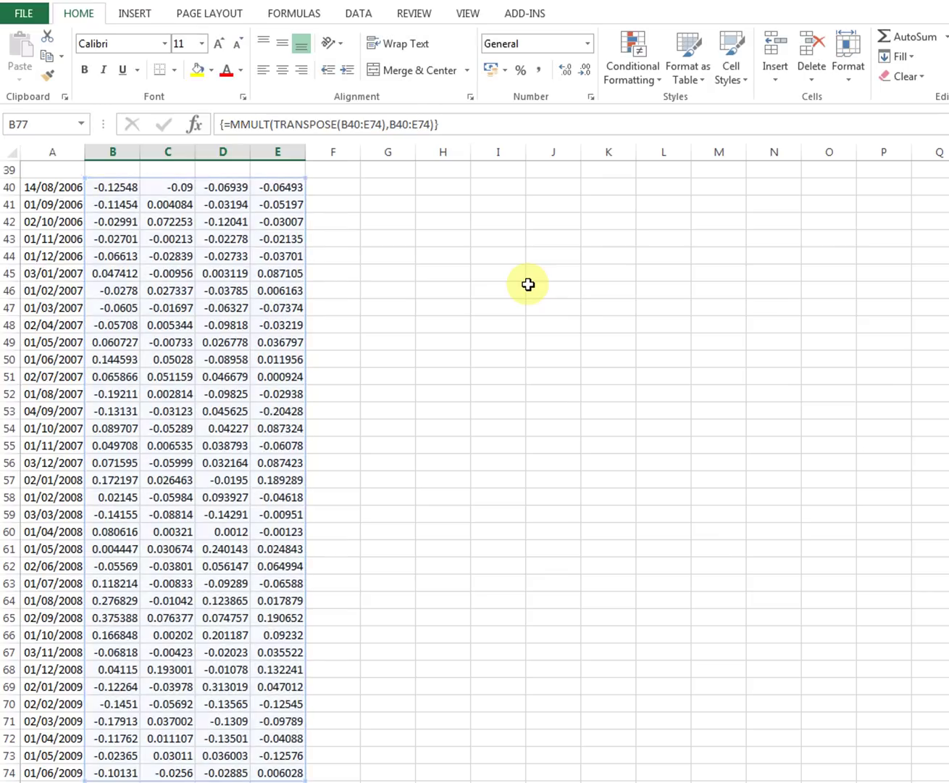
Inspect the diagonal cells B77, C78, D79 and E80 of the matrix, and reselect the range B77:E80
{"action": "scroll", "coordinate": [529, 285], "scroll_direction": "down", "scroll_amount": 7}
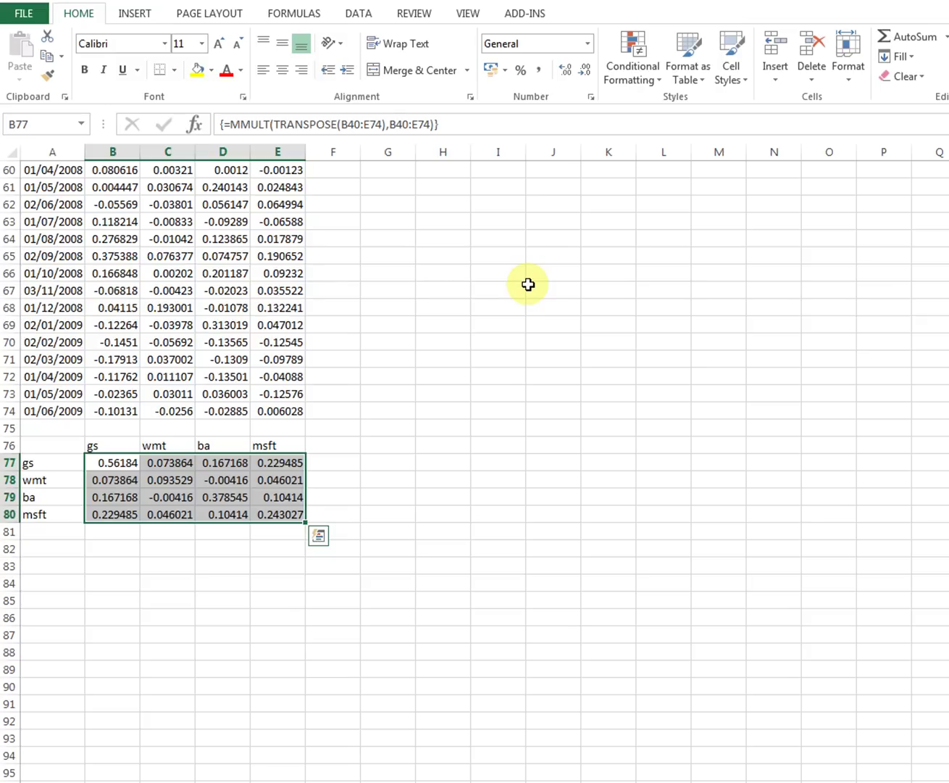
{"action": "left_click", "coordinate": [124, 465]}
{"action": "left_click", "coordinate": [174, 481]}
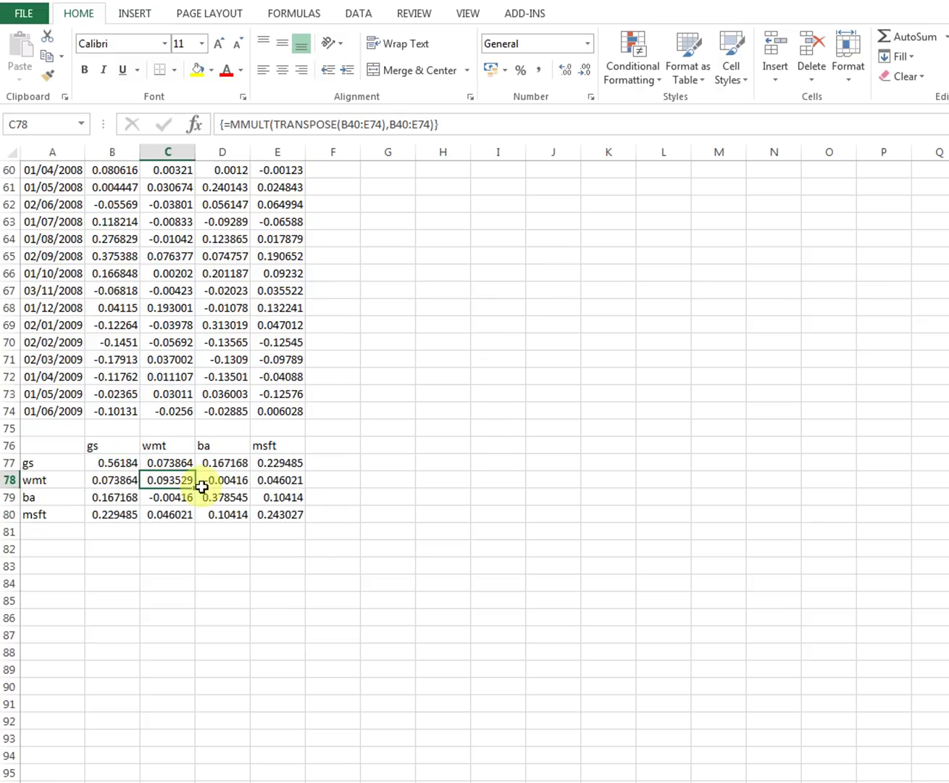
{"action": "left_click", "coordinate": [229, 496]}
{"action": "left_click", "coordinate": [281, 511]}
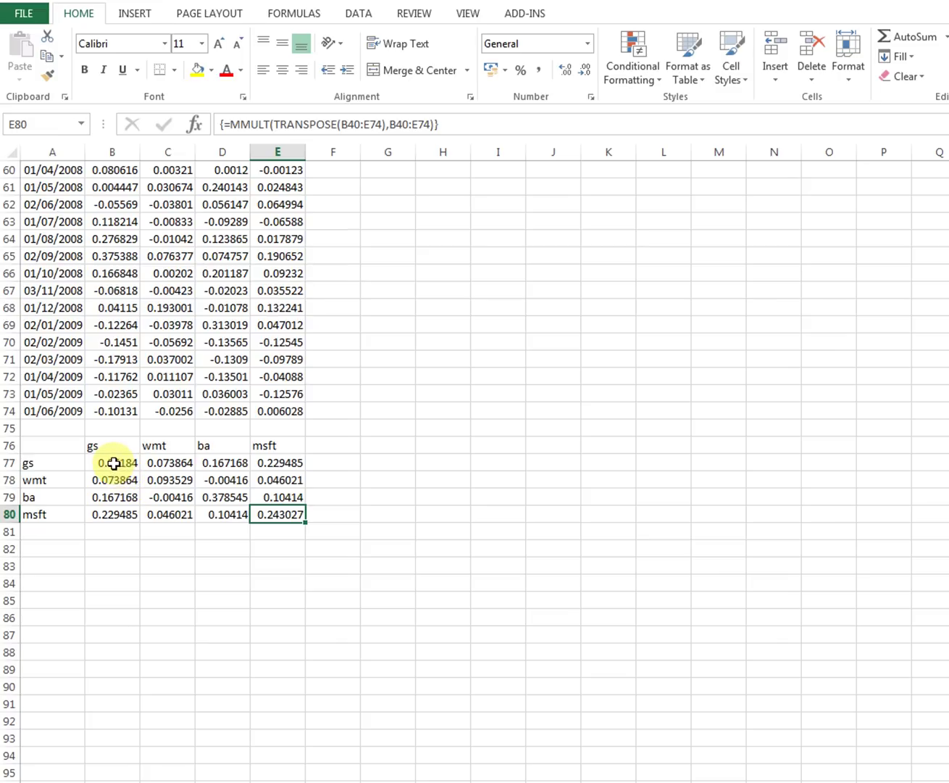
{"action": "left_click_drag", "start_coordinate": [116, 463], "coordinate": [270, 514]}
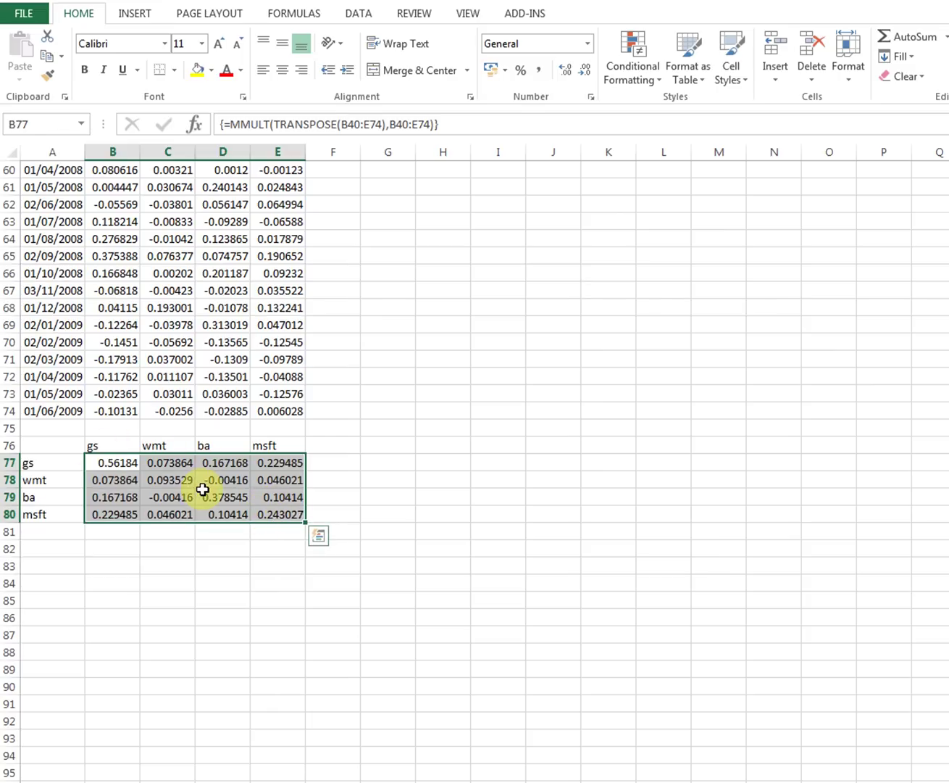
Switch to OneNote to review the n-1 divisor in the handwritten formula and return to the Excel workbook
{"action": "key", "text": "alt+Tab"}
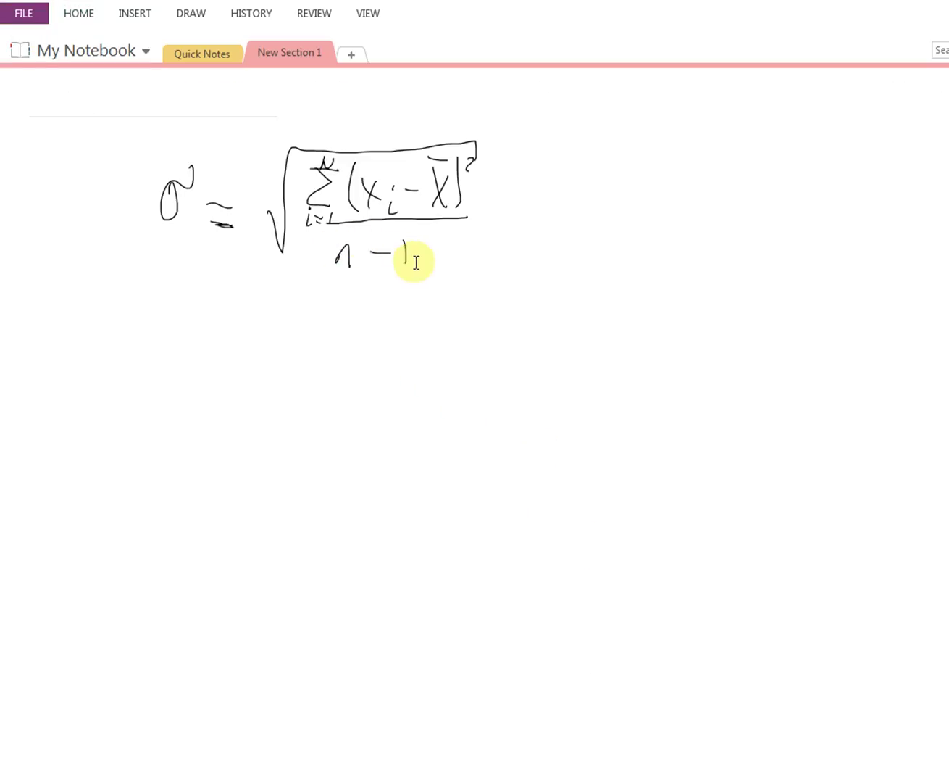
{"action": "mouse_move", "coordinate": [502, 782]}
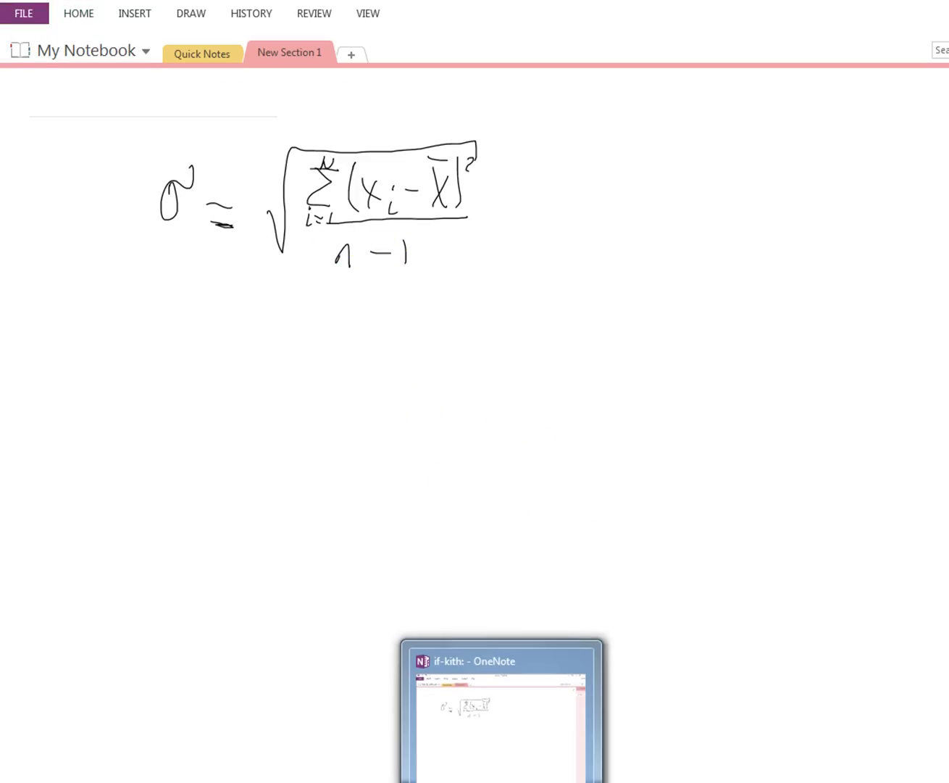
{"action": "key", "text": "alt+Tab"}
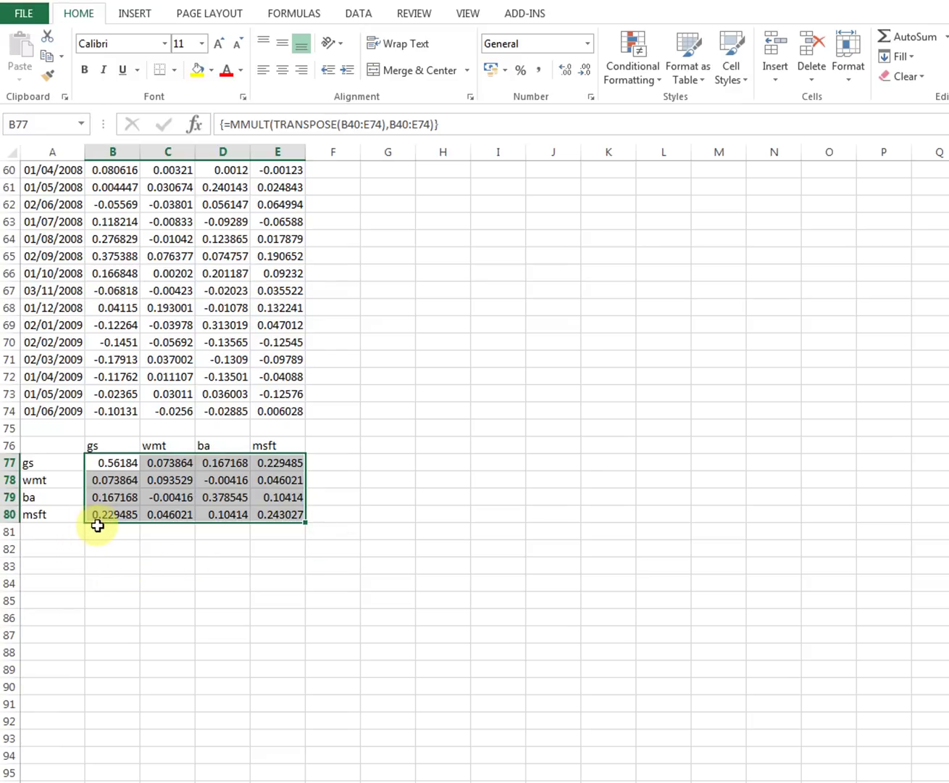
Divide the MMULT product in B77:E80 by (COUNT(A2:A36)-1) and commit it as an array formula
{"action": "left_click", "coordinate": [447, 128]}
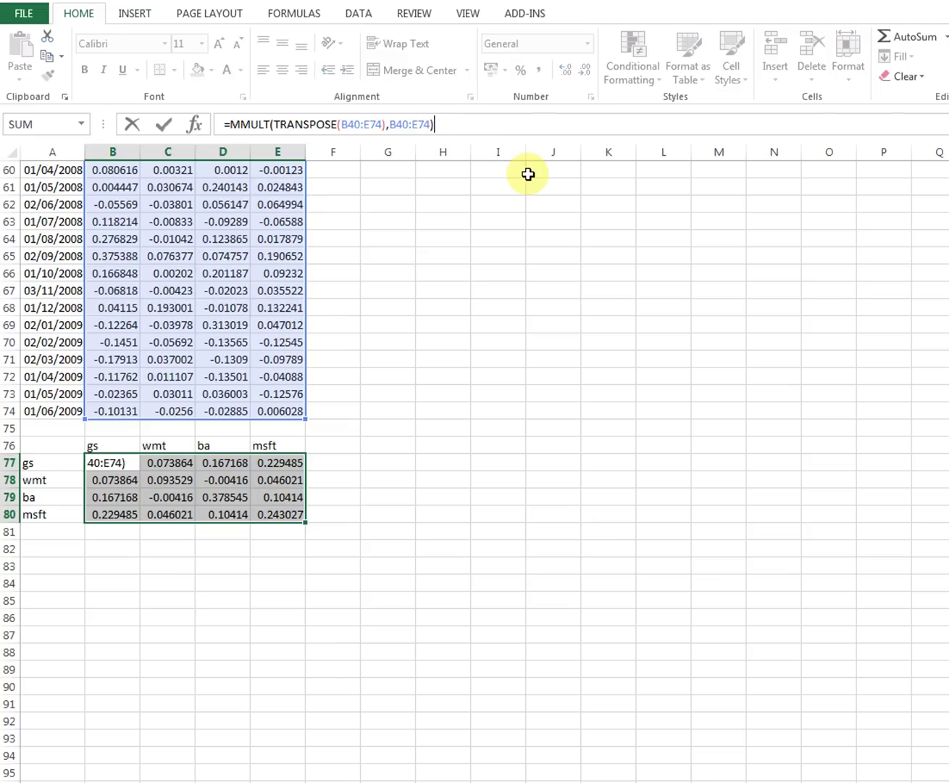
{"action": "left_click", "coordinate": [229, 125]}
{"action": "type", "text": "("}
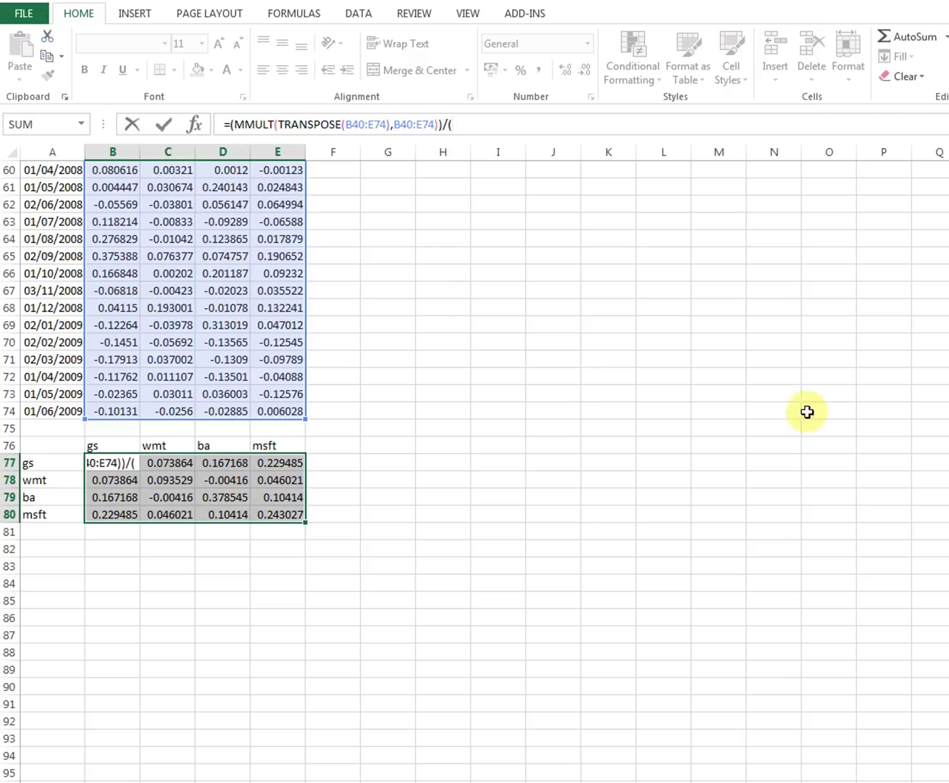
{"action": "scroll", "coordinate": [940, 210], "scroll_direction": "up", "scroll_amount": 20}
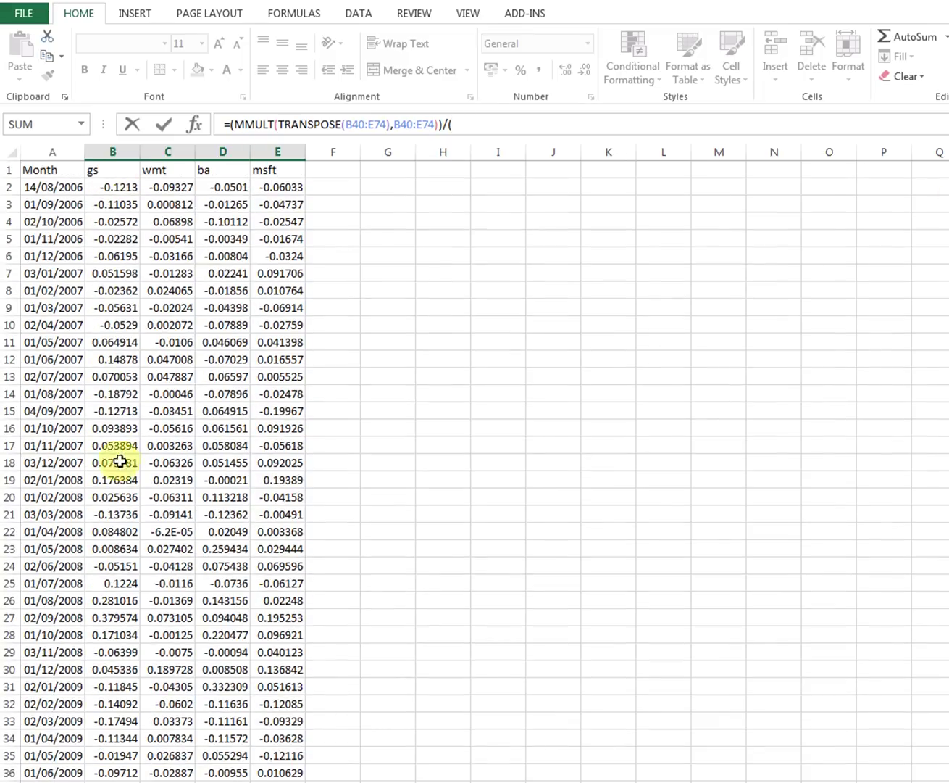
{"action": "scroll", "coordinate": [475, 464], "scroll_direction": "down", "scroll_amount": 8}
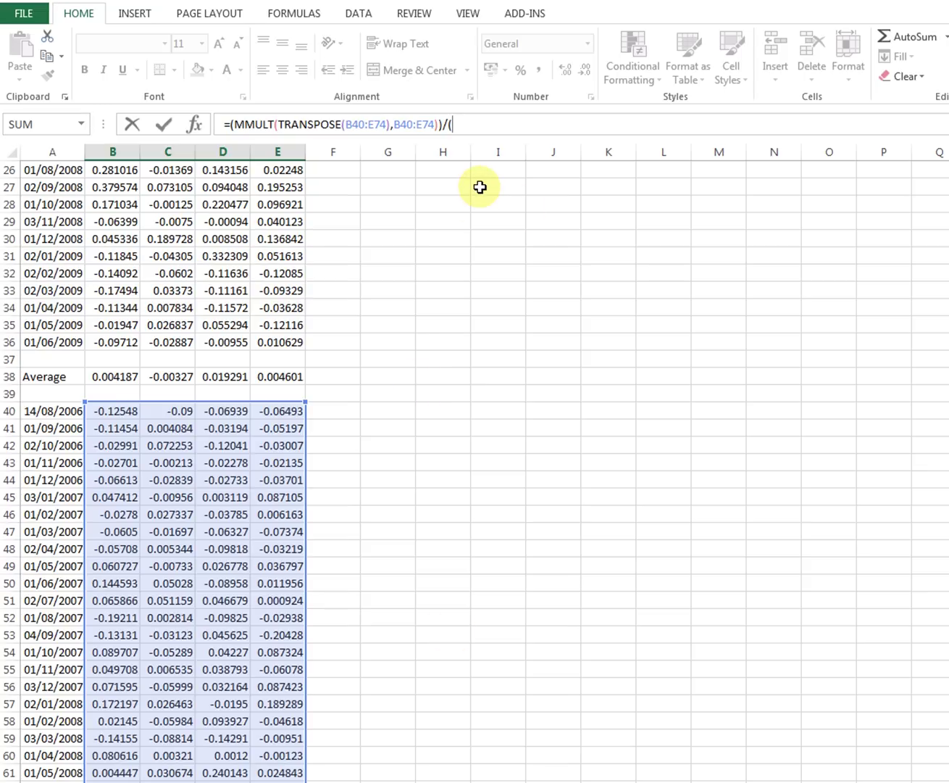
{"action": "type", "text": "count"}
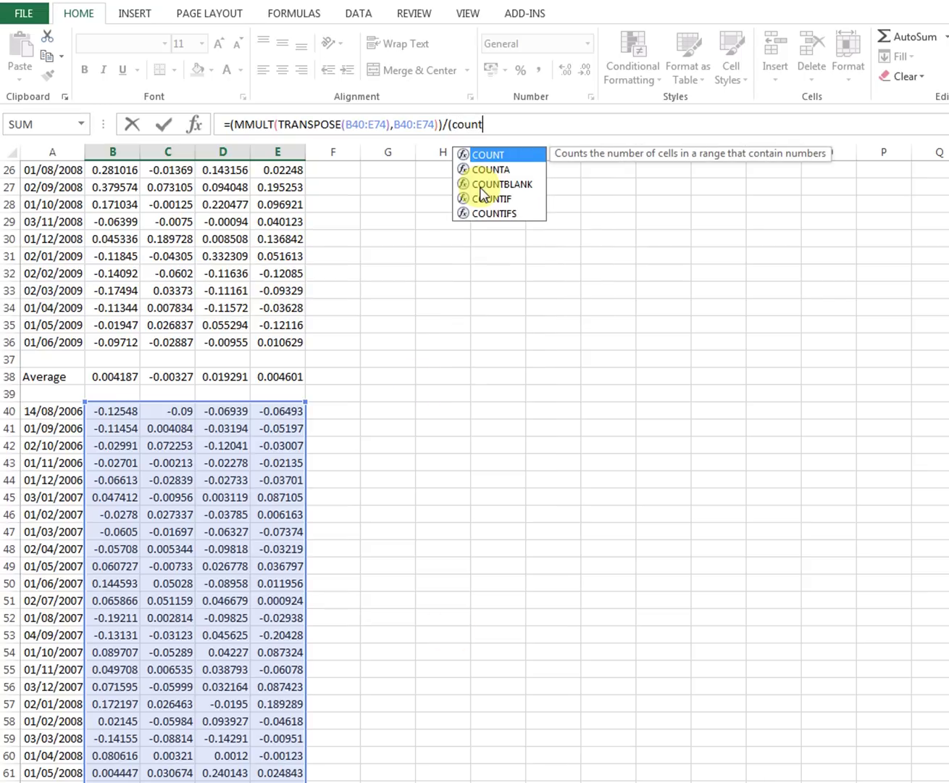
{"action": "type", "text": "("}
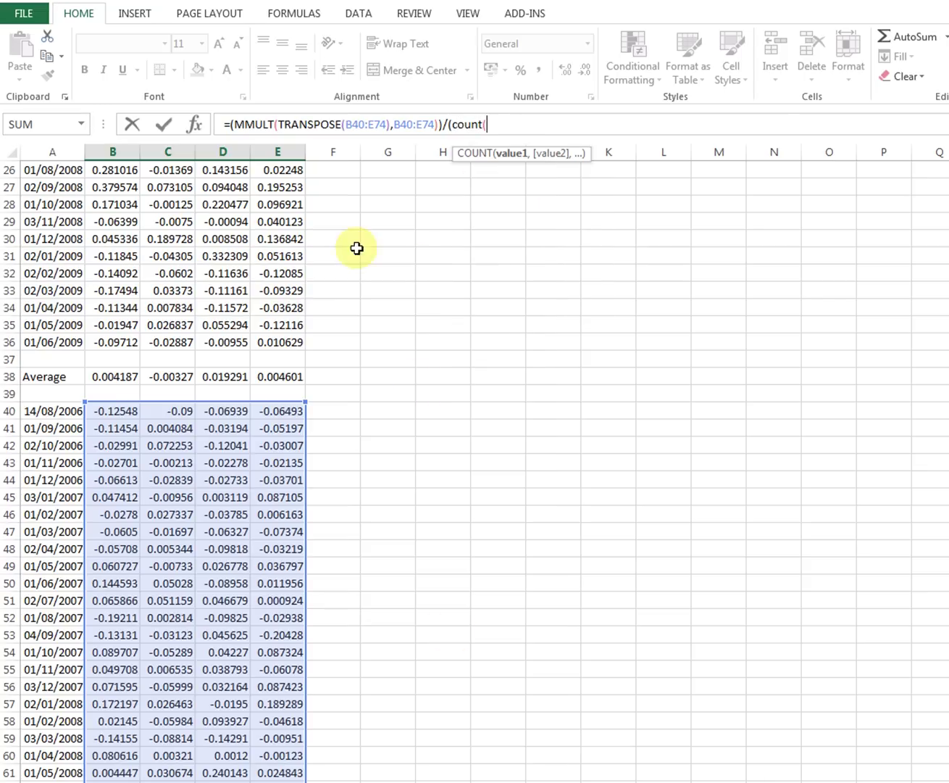
{"action": "left_click_drag", "start_coordinate": [70, 342], "coordinate": [63, 187]}
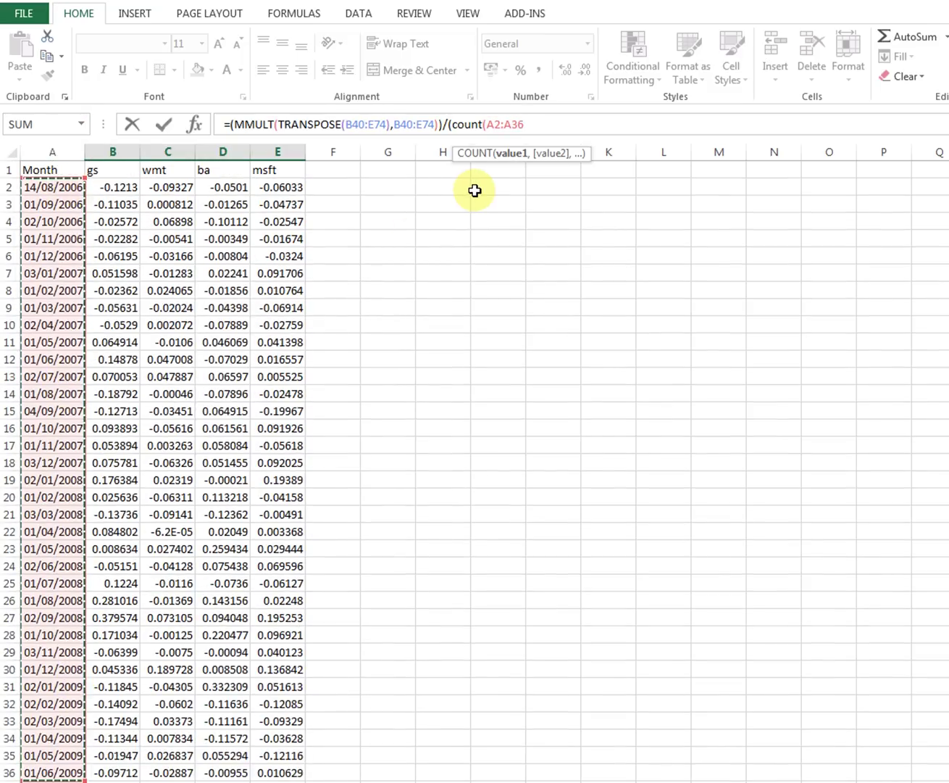
{"action": "type", "text": ")-1"}
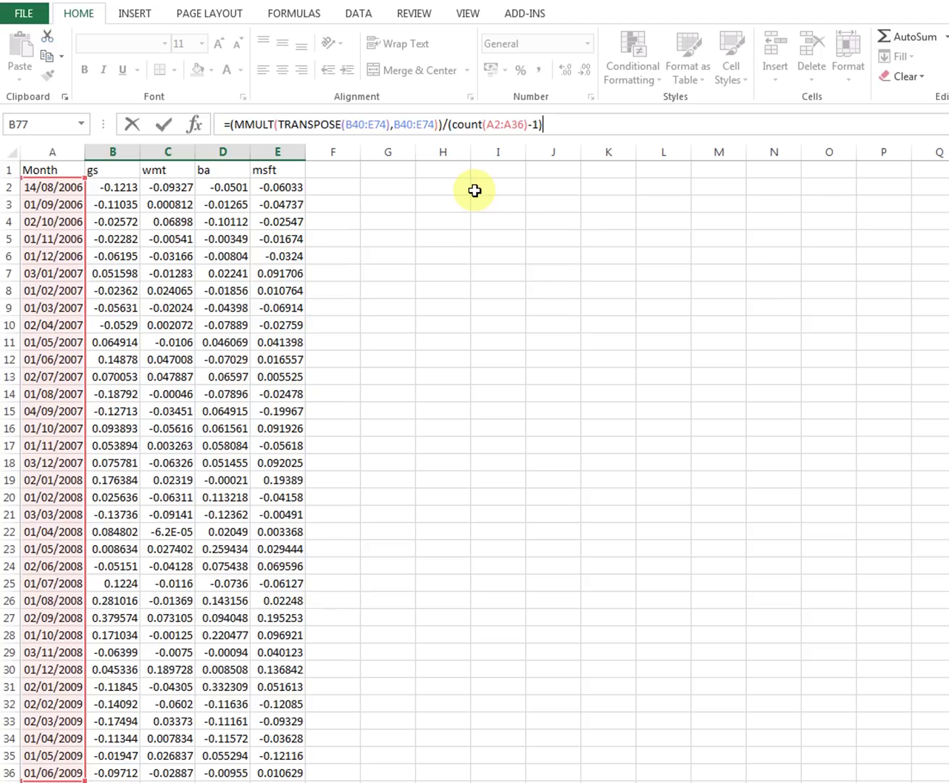
{"action": "key", "text": "ctrl+shift+Return"}
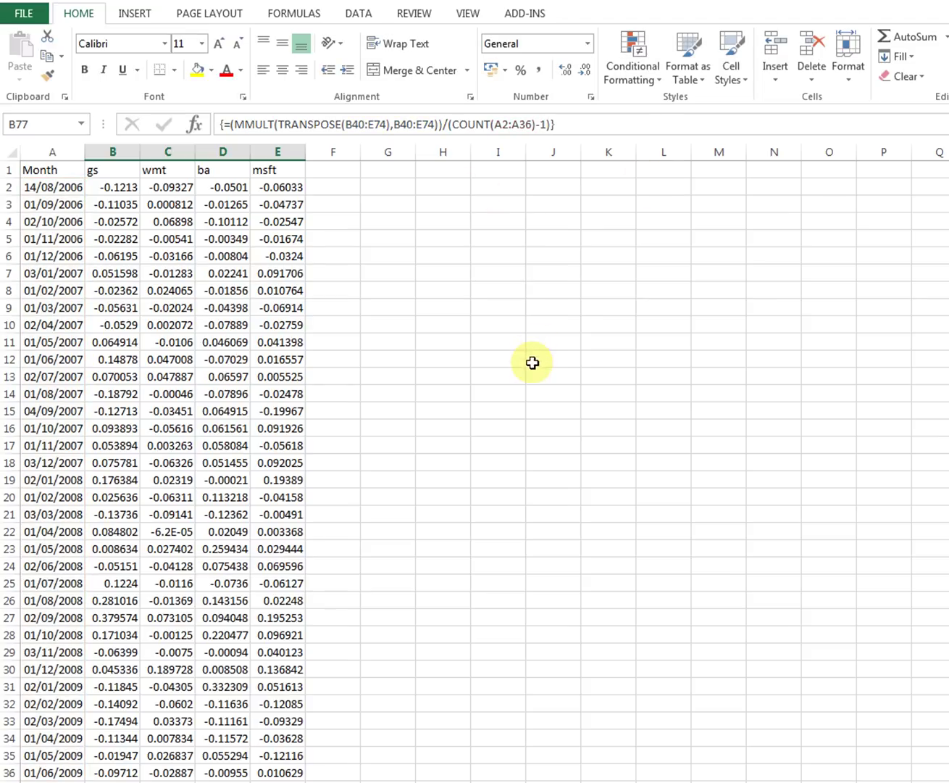
Highlight the matrix's diagonal variance cells B77, C78, D79 and E80 in yellow
{"action": "scroll", "coordinate": [517, 373], "scroll_direction": "down", "scroll_amount": 20}
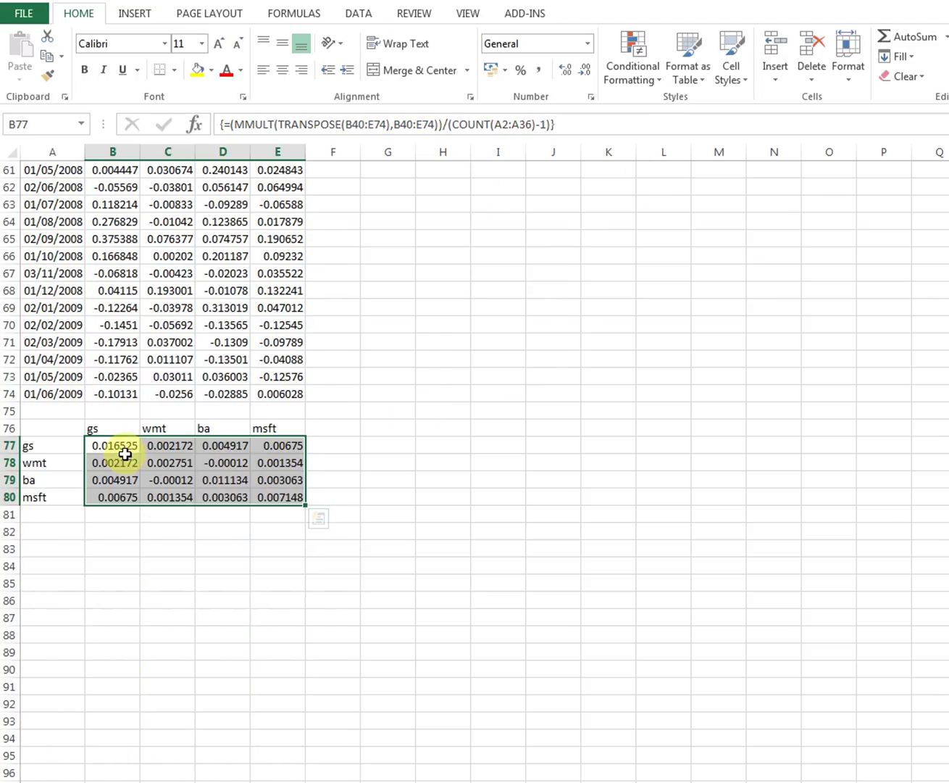
{"action": "left_click", "coordinate": [123, 449]}
{"action": "left_click", "coordinate": [198, 71]}
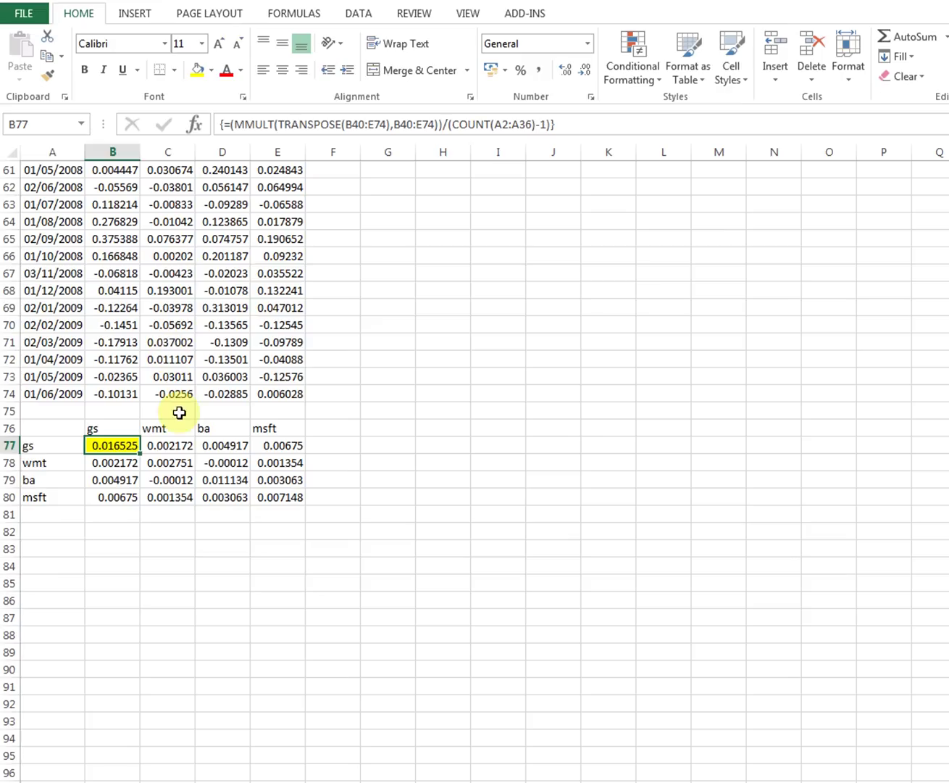
{"action": "left_click", "coordinate": [181, 459]}
{"action": "left_click", "coordinate": [200, 71]}
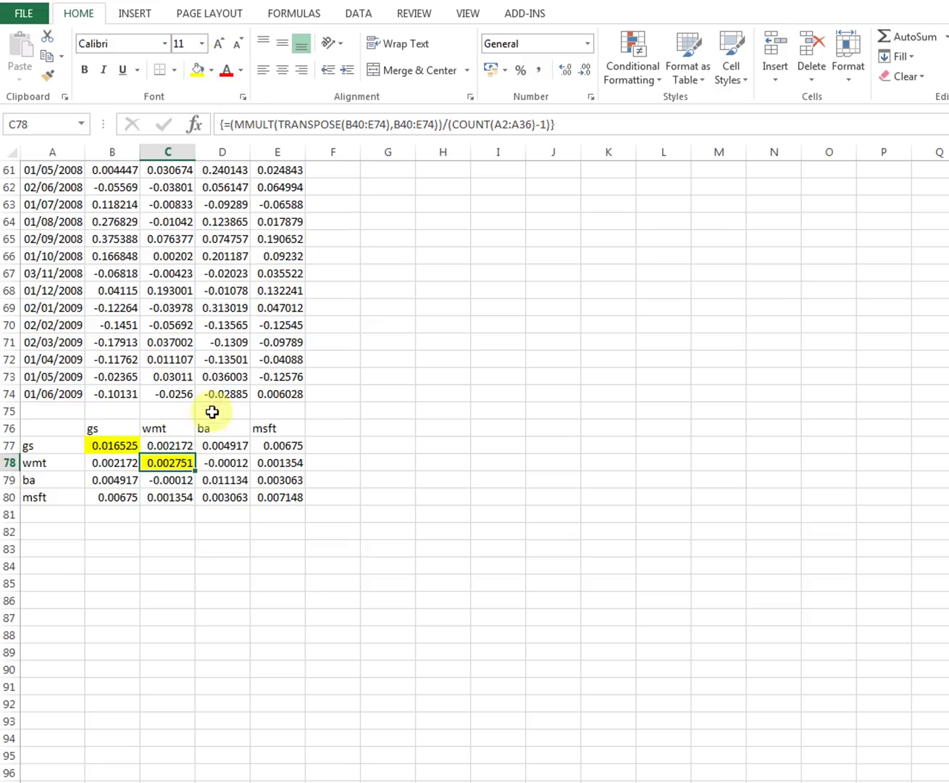
{"action": "left_click", "coordinate": [221, 475]}
{"action": "left_click", "coordinate": [198, 70]}
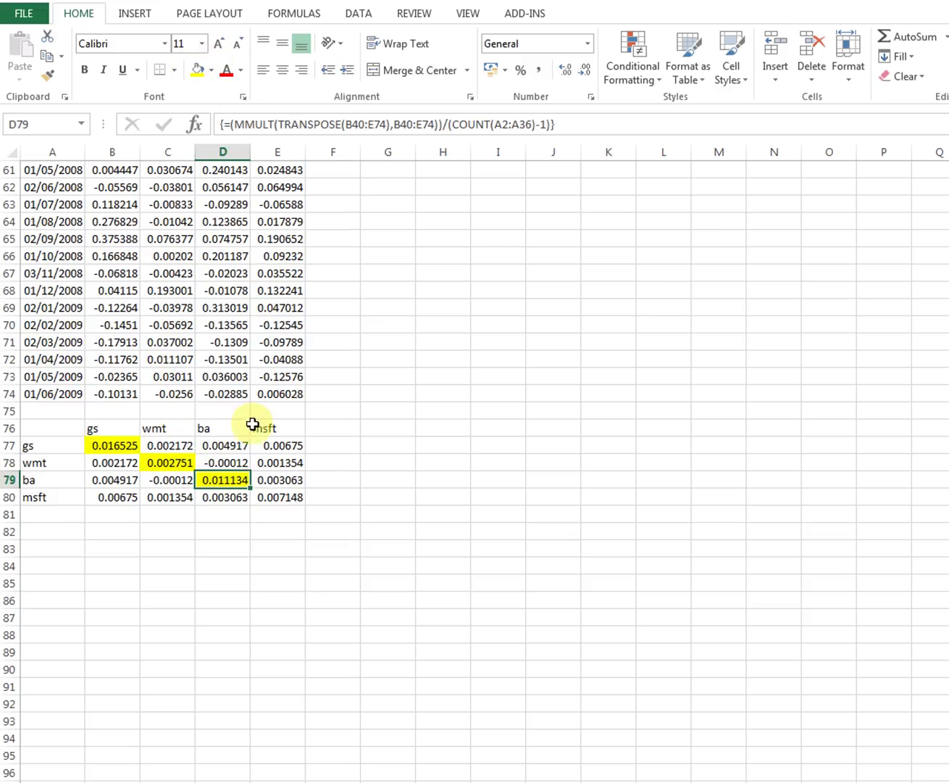
{"action": "left_click", "coordinate": [275, 499]}
{"action": "left_click", "coordinate": [200, 73]}
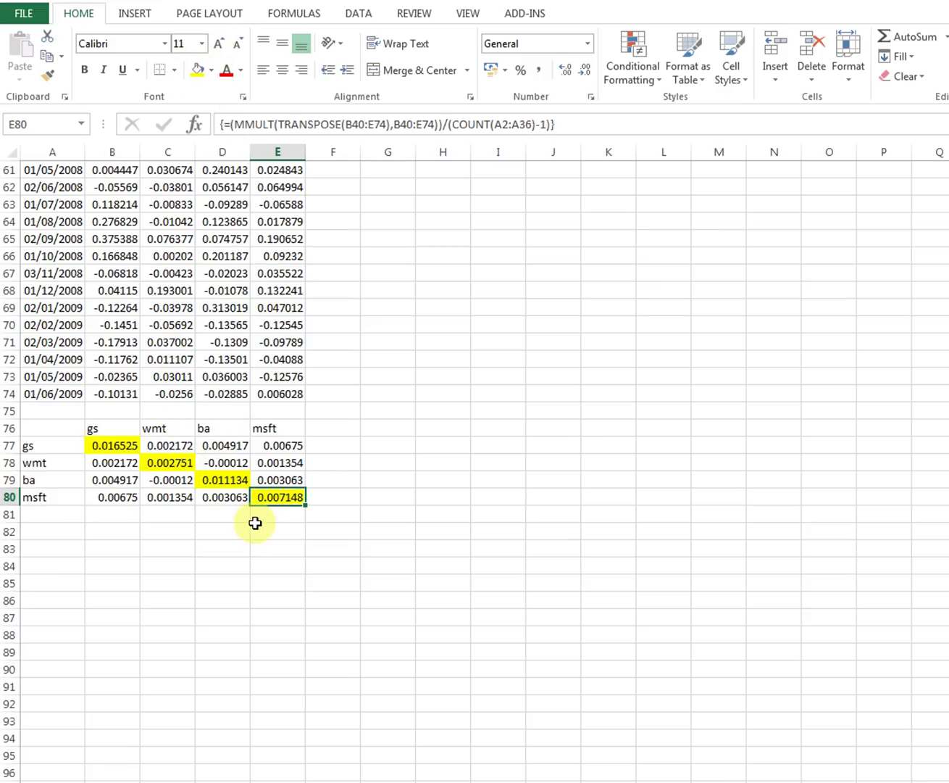
Calculate the gs variance in G37 with =VAR(B2:B36) and compare it with matrix cell B77
{"action": "left_click", "coordinate": [119, 445]}
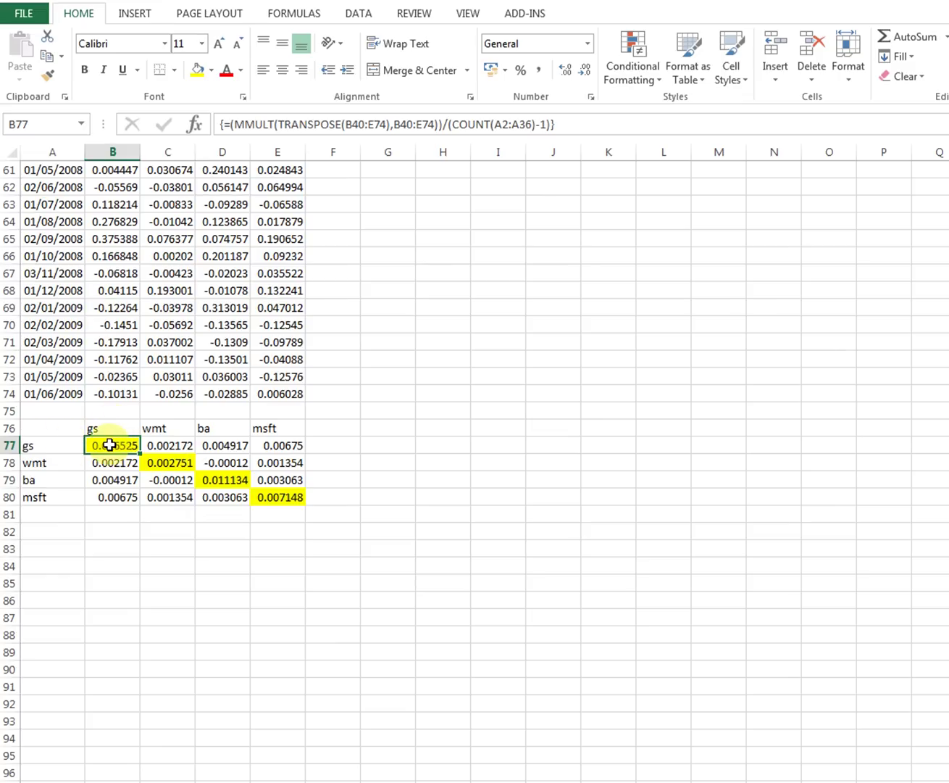
{"action": "scroll", "coordinate": [115, 448], "scroll_direction": "up", "scroll_amount": 16}
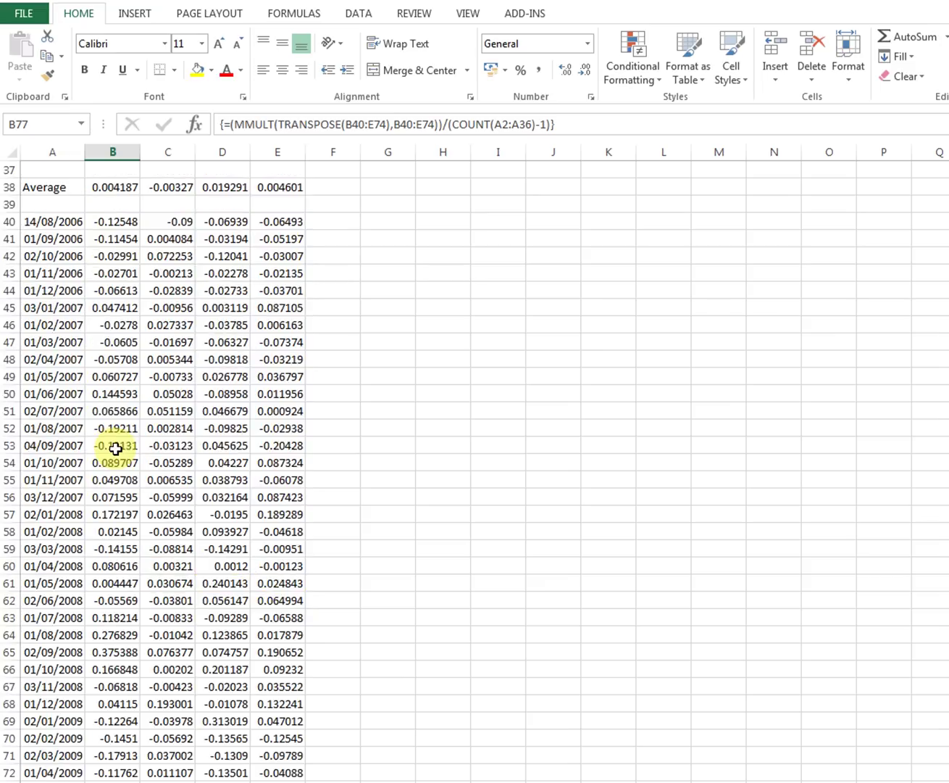
{"action": "left_click", "coordinate": [380, 584]}
{"action": "type", "text": "=var"}
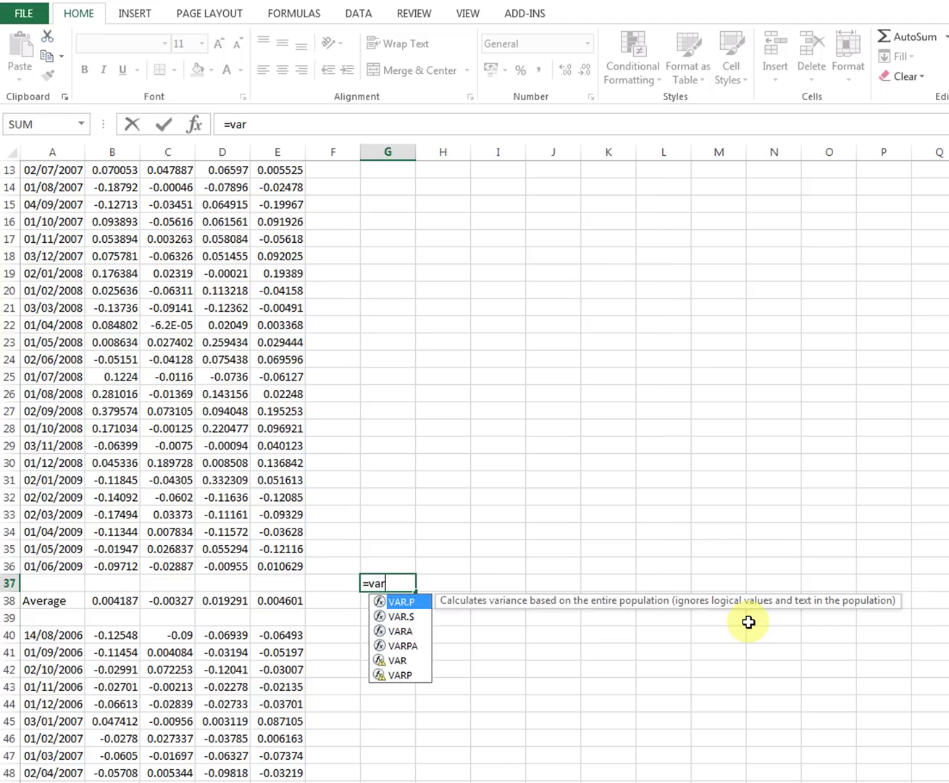
{"action": "double_click", "coordinate": [396, 660]}
{"action": "left_click_drag", "start_coordinate": [127, 568], "coordinate": [108, 187]}
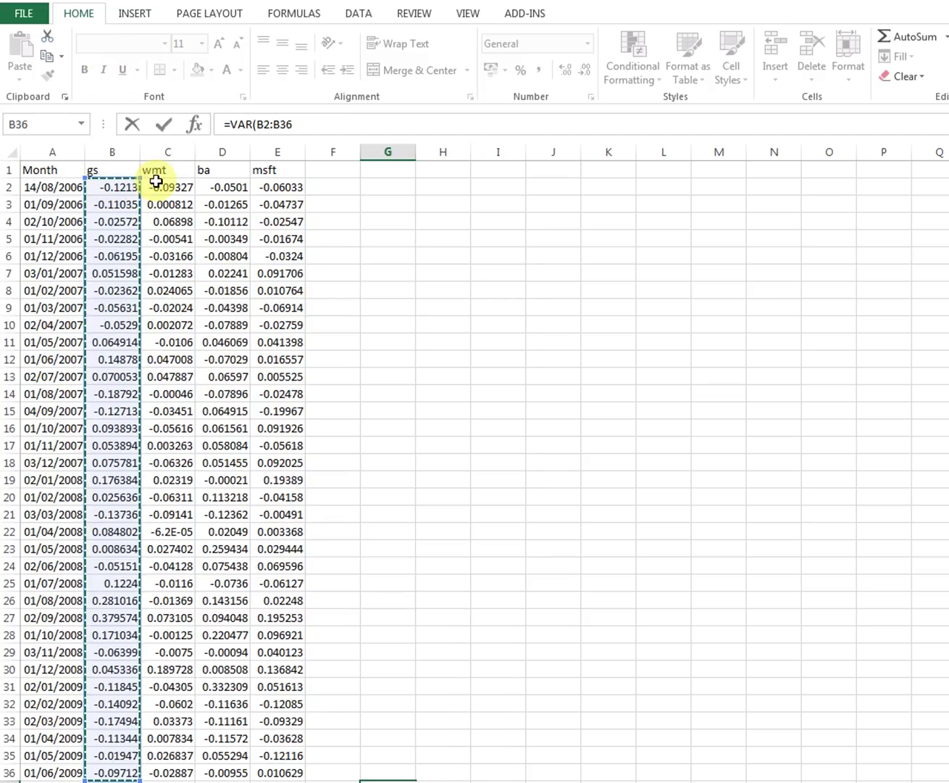
{"action": "key", "text": "Return"}
{"action": "left_click", "coordinate": [391, 753]}
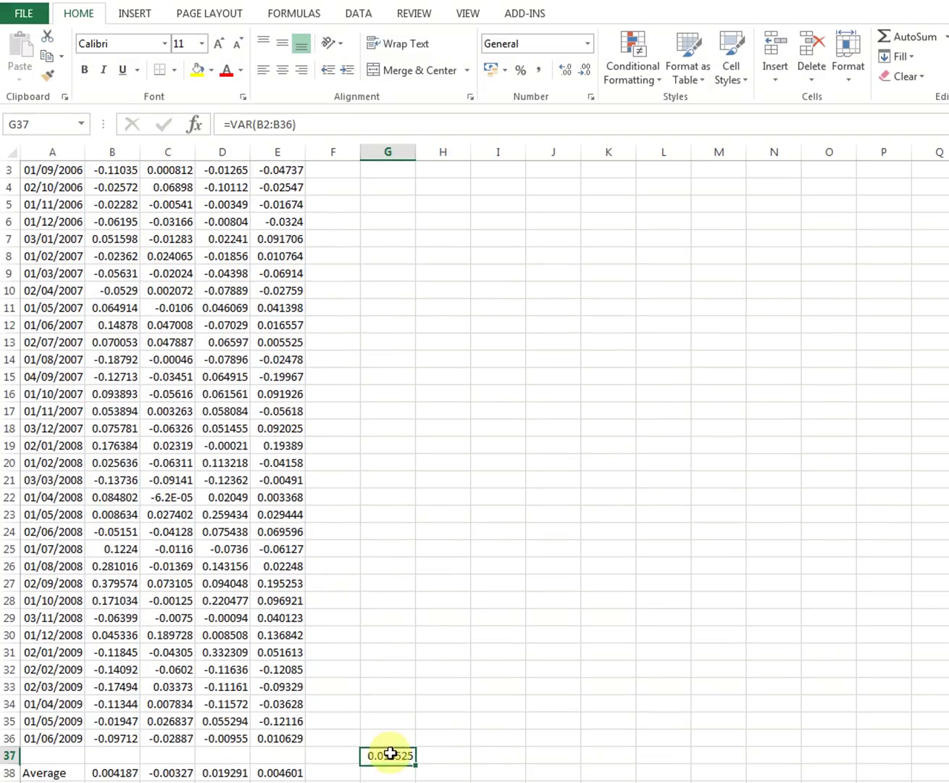
{"action": "scroll", "coordinate": [447, 760], "scroll_direction": "down", "scroll_amount": 4}
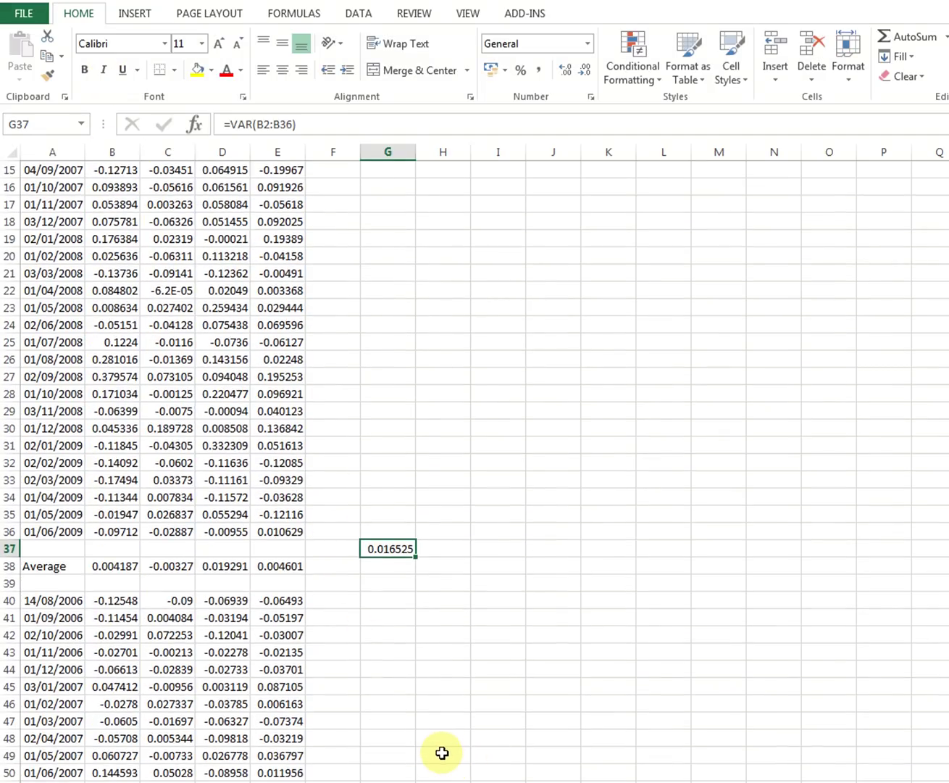
{"action": "scroll", "coordinate": [442, 753], "scroll_direction": "down", "scroll_amount": 13}
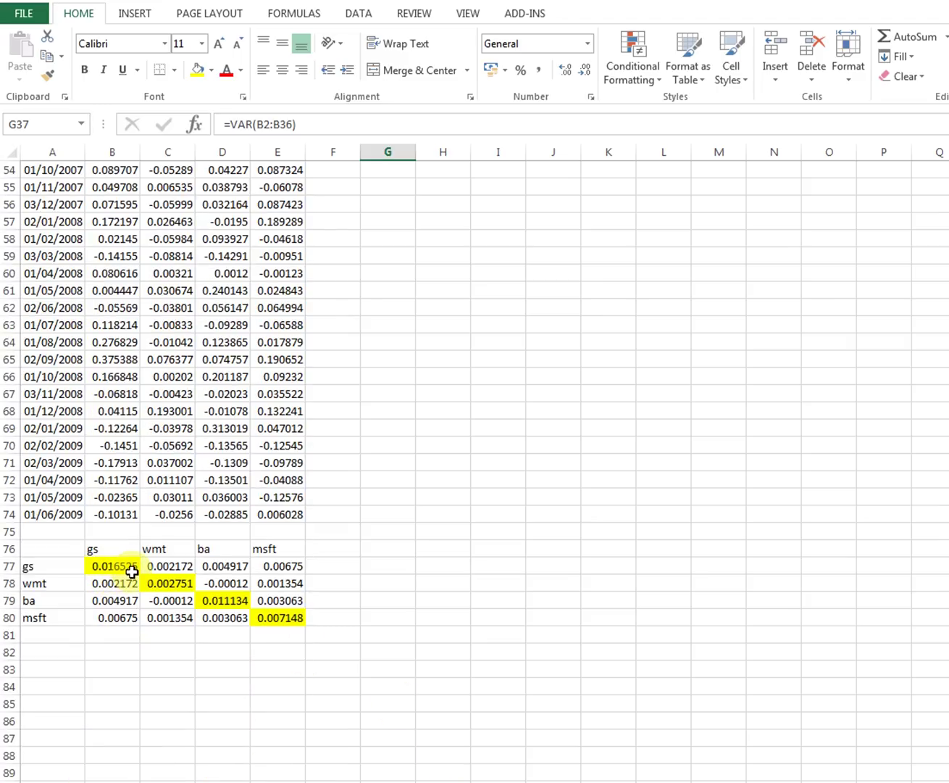
{"action": "scroll", "coordinate": [264, 606], "scroll_direction": "up", "scroll_amount": 7}
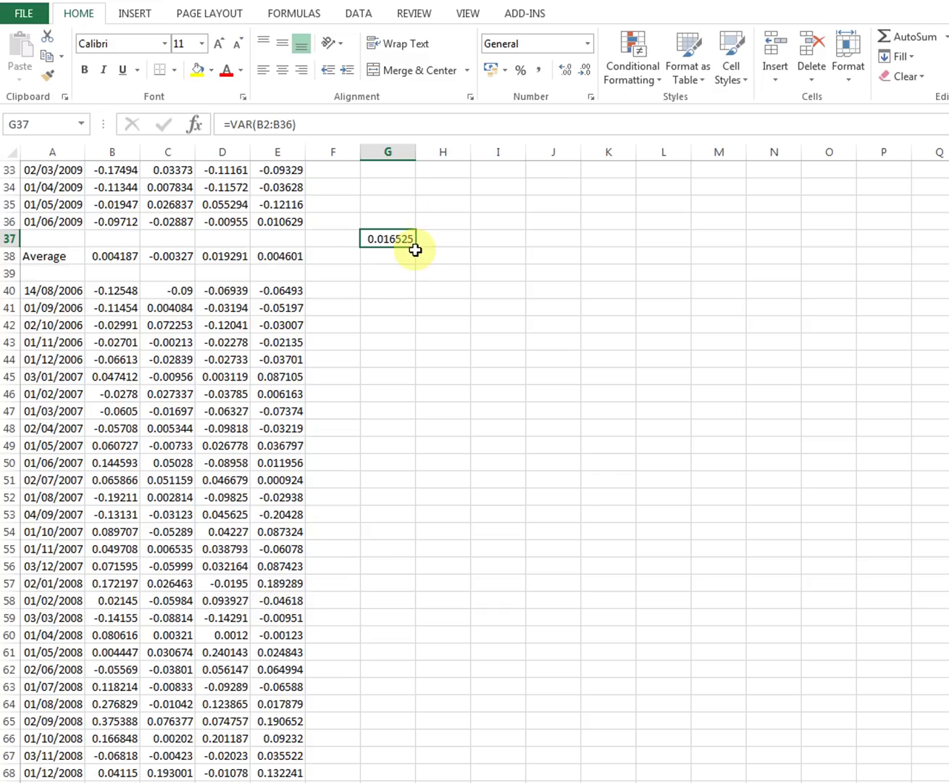
Copy the VAR formula from G37 to H37 for wmt and compare the result with matrix cell C78
{"action": "left_click_drag", "start_coordinate": [417, 249], "coordinate": [479, 239]}
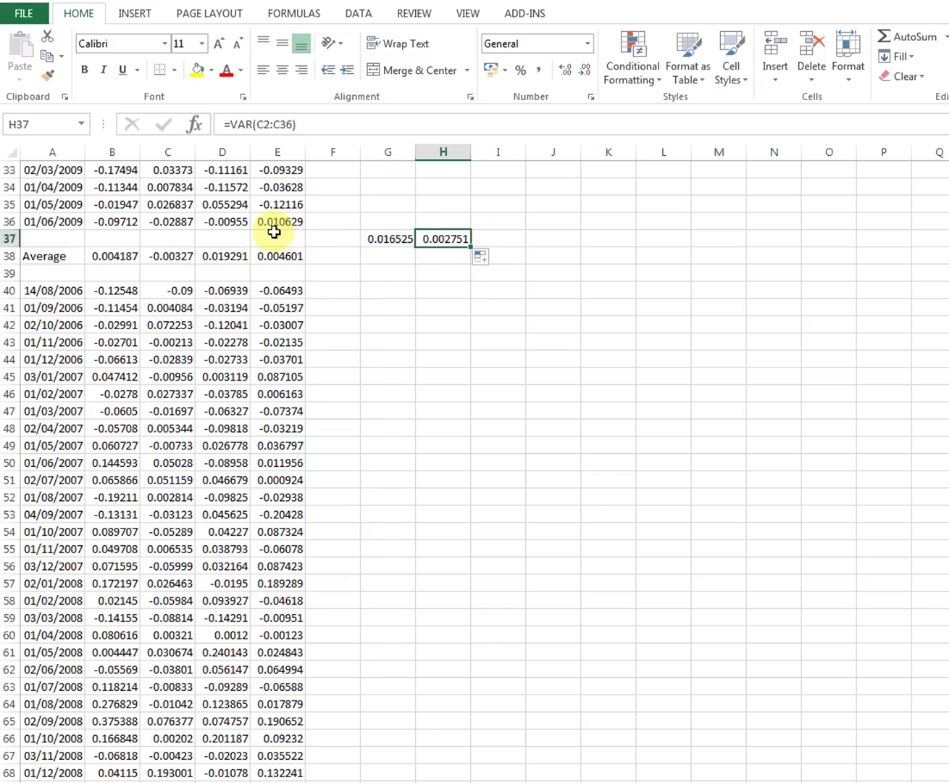
{"action": "left_click", "coordinate": [169, 219]}
{"action": "scroll", "coordinate": [169, 219], "scroll_direction": "up", "scroll_amount": 11}
{"action": "scroll", "coordinate": [165, 265], "scroll_direction": "down", "scroll_amount": 8}
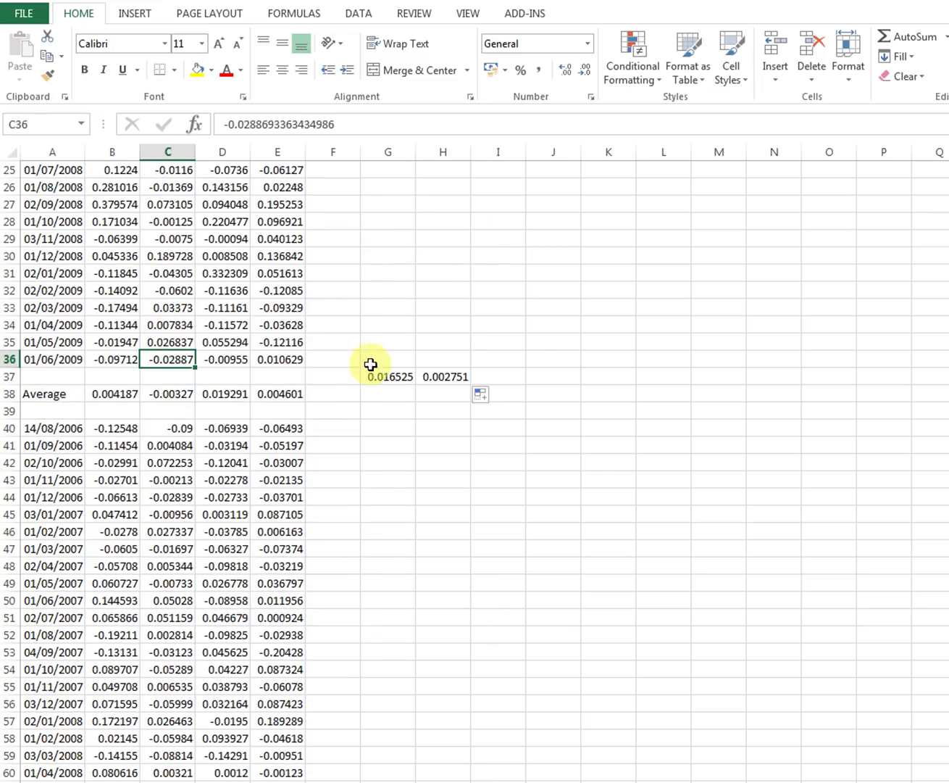
{"action": "left_click", "coordinate": [460, 377]}
{"action": "scroll", "coordinate": [451, 527], "scroll_direction": "down", "scroll_amount": 13}
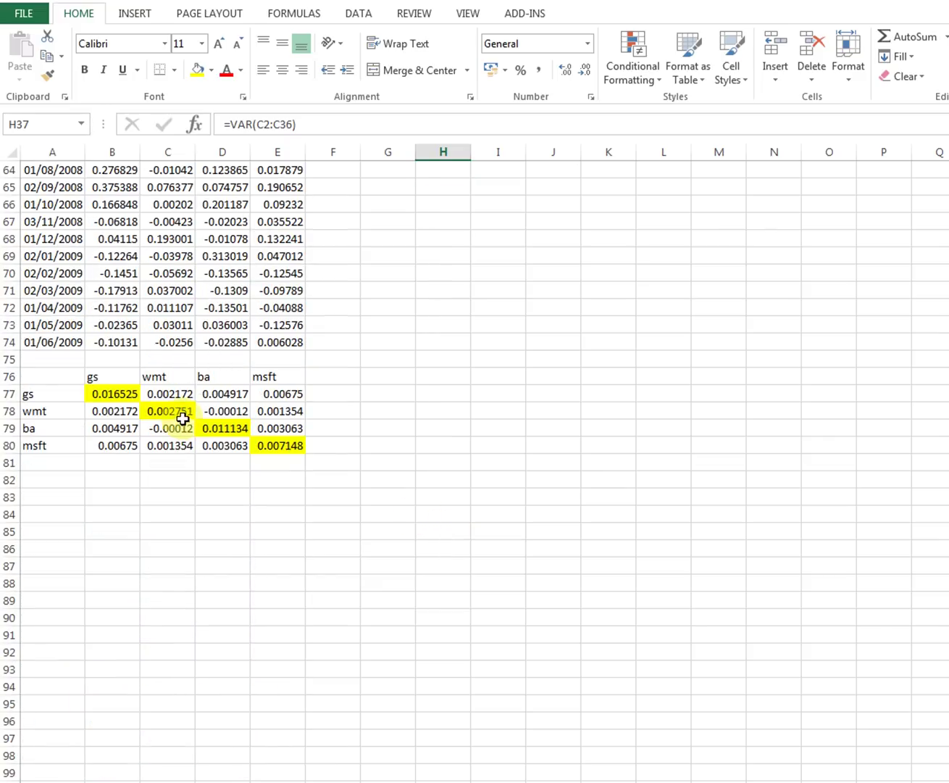
{"action": "left_click", "coordinate": [156, 406]}
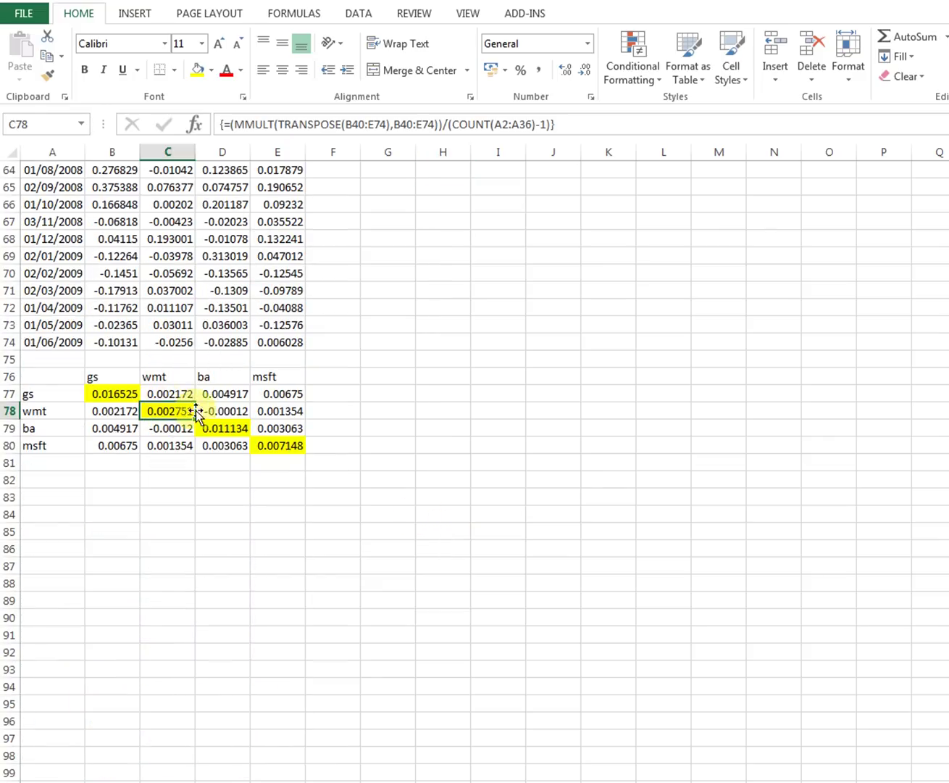
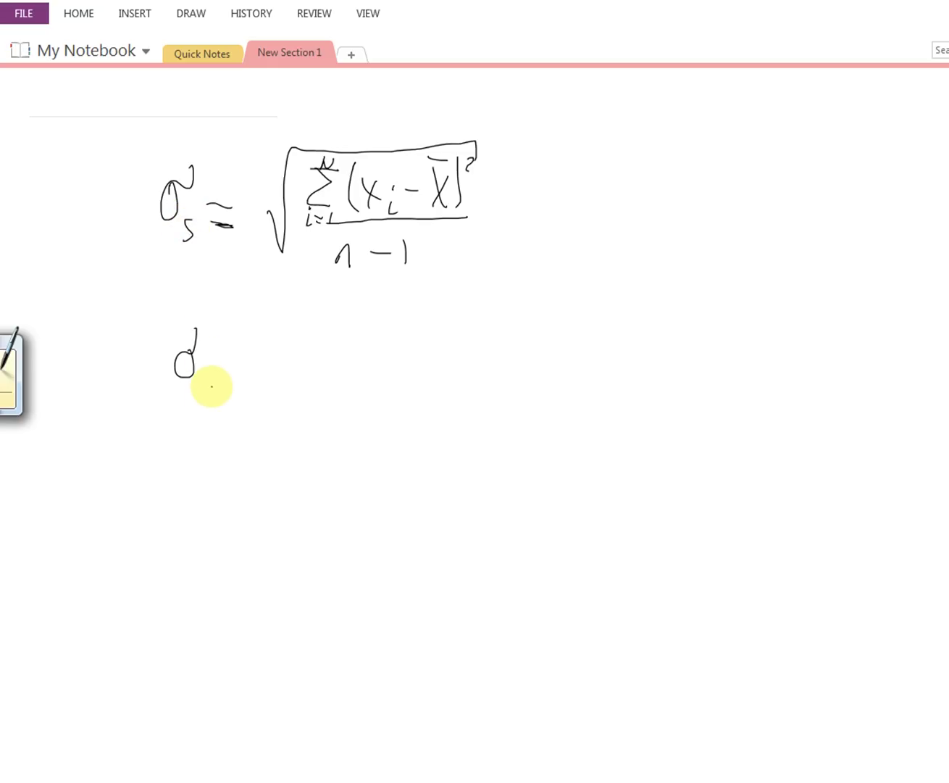
Cross out the stray sigma and handwrite the start of the portfolio risk formula, σp = σ1²·w1, beside it
{"action": "left_click_drag", "start_coordinate": [197, 330], "coordinate": [194, 379]}
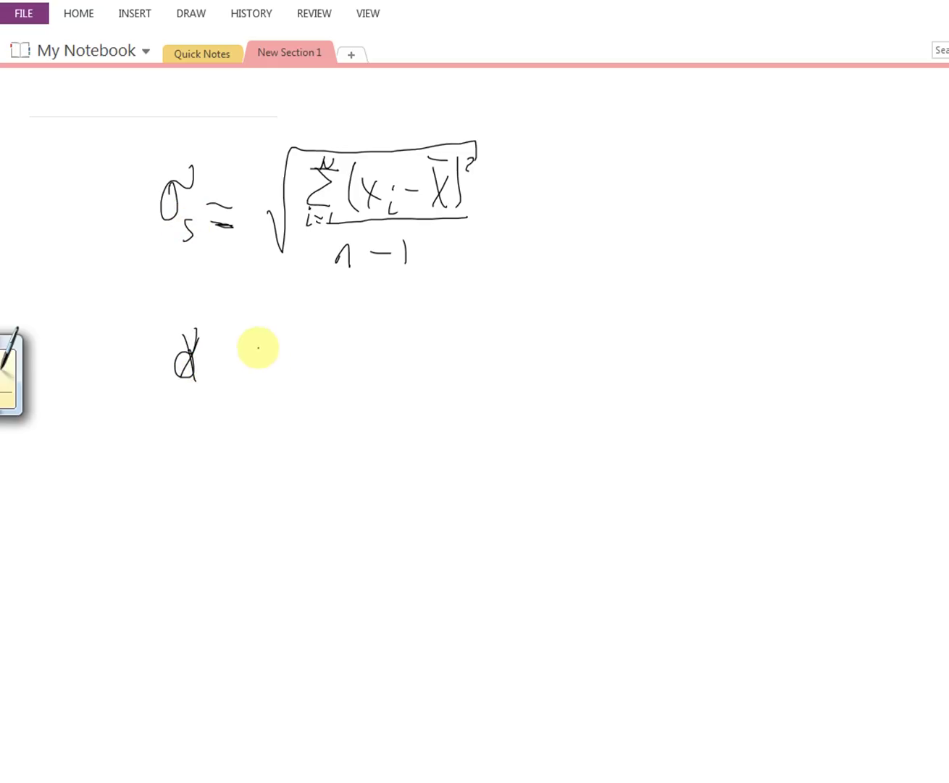
{"action": "left_click_drag", "start_coordinate": [267, 335], "coordinate": [282, 303]}
{"action": "left_click_drag", "start_coordinate": [285, 367], "coordinate": [285, 381]}
{"action": "mouse_move", "coordinate": [316, 350]}
{"action": "left_mouse_down"}
{"action": "mouse_move", "coordinate": [332, 349]}
{"action": "mouse_move", "coordinate": [333, 363]}
{"action": "left_mouse_up"}
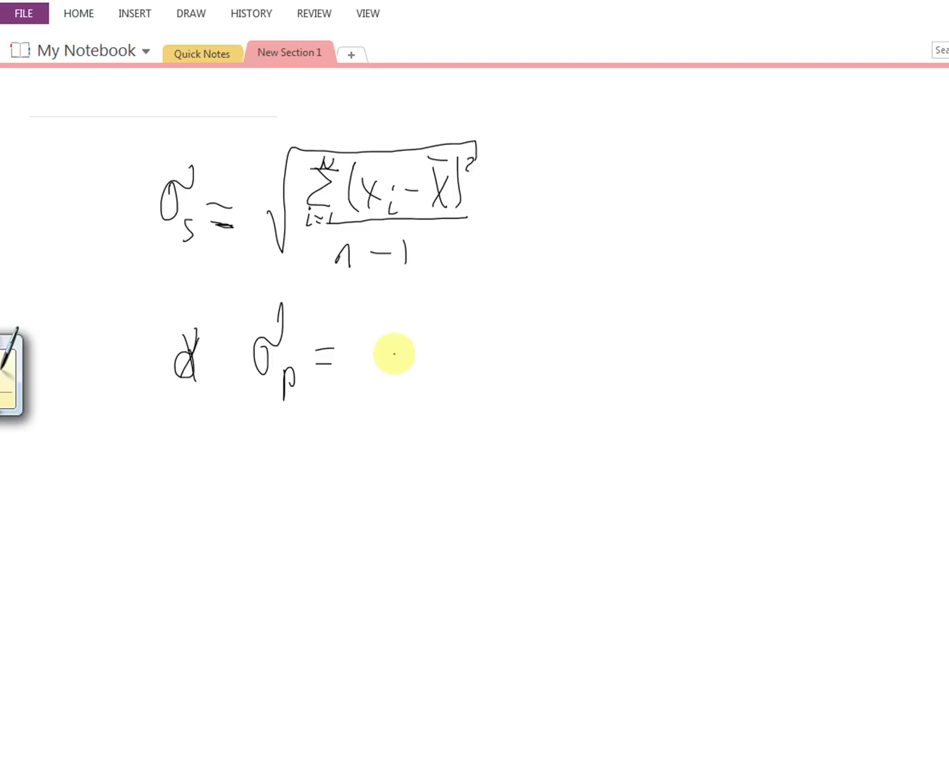
{"action": "mouse_move", "coordinate": [394, 342]}
{"action": "left_mouse_down"}
{"action": "mouse_move", "coordinate": [402, 349]}
{"action": "mouse_move", "coordinate": [411, 313]}
{"action": "left_mouse_up"}
{"action": "left_click_drag", "start_coordinate": [412, 361], "coordinate": [412, 371]}
{"action": "mouse_move", "coordinate": [427, 300]}
{"action": "left_mouse_down"}
{"action": "mouse_move", "coordinate": [465, 333]}
{"action": "mouse_move", "coordinate": [470, 364]}
{"action": "left_mouse_up"}
{"action": "left_click", "coordinate": [438, 348]}
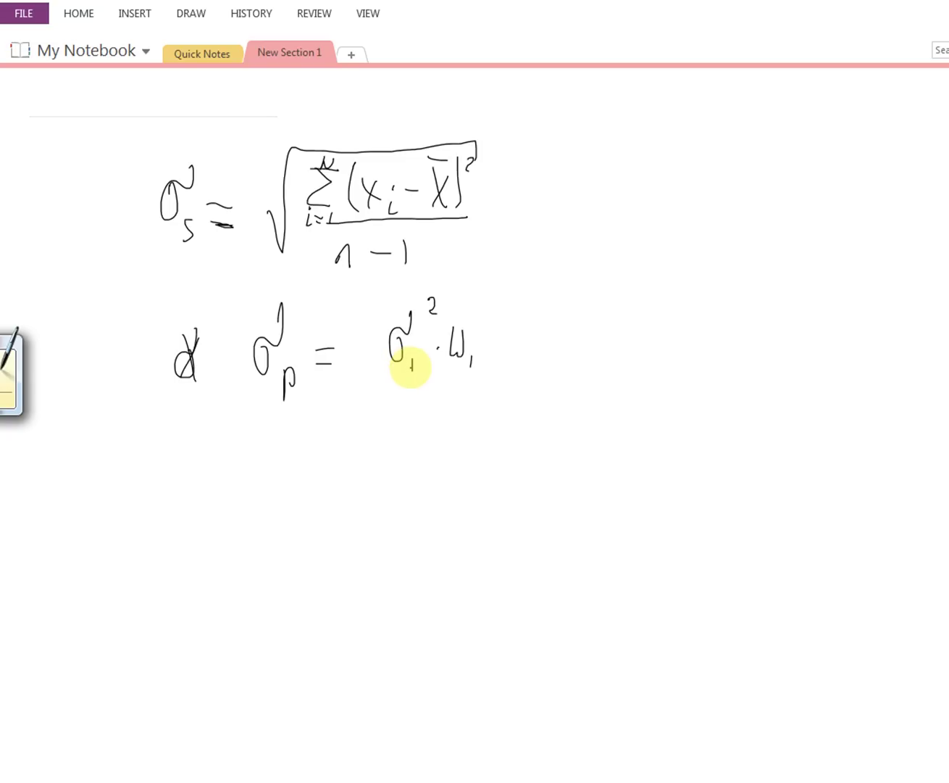
Square the weight w1 and handwrite the second variance term, + σ2²·w2², in the portfolio formula
{"action": "mouse_move", "coordinate": [501, 345]}
{"action": "left_mouse_down"}
{"action": "mouse_move", "coordinate": [518, 345]}
{"action": "mouse_move", "coordinate": [509, 353]}
{"action": "mouse_move", "coordinate": [558, 296]}
{"action": "left_mouse_up"}
{"action": "left_click_drag", "start_coordinate": [560, 352], "coordinate": [571, 369]}
{"action": "left_click_drag", "start_coordinate": [573, 281], "coordinate": [582, 293]}
{"action": "left_click", "coordinate": [582, 345]}
{"action": "left_click_drag", "start_coordinate": [472, 317], "coordinate": [479, 325]}
{"action": "mouse_move", "coordinate": [600, 326]}
{"action": "left_mouse_down"}
{"action": "mouse_move", "coordinate": [622, 329]}
{"action": "mouse_move", "coordinate": [640, 360]}
{"action": "left_mouse_up"}
{"action": "left_click_drag", "start_coordinate": [636, 300], "coordinate": [645, 317]}
Handwrite the covariance term + 2Cov(x1,x2)·w1w2 at the end of the portfolio formula
{"action": "left_click_drag", "start_coordinate": [682, 352], "coordinate": [701, 350]}
{"action": "mouse_move", "coordinate": [694, 339]}
{"action": "left_mouse_down"}
{"action": "mouse_move", "coordinate": [690, 361]}
{"action": "mouse_move", "coordinate": [745, 364]}
{"action": "left_mouse_up"}
{"action": "mouse_move", "coordinate": [765, 310]}
{"action": "left_mouse_down"}
{"action": "mouse_move", "coordinate": [771, 362]}
{"action": "mouse_move", "coordinate": [797, 333]}
{"action": "mouse_move", "coordinate": [813, 375]}
{"action": "mouse_move", "coordinate": [826, 349]}
{"action": "mouse_move", "coordinate": [853, 377]}
{"action": "mouse_move", "coordinate": [869, 361]}
{"action": "mouse_move", "coordinate": [861, 363]}
{"action": "left_mouse_up"}
{"action": "left_click_drag", "start_coordinate": [874, 357], "coordinate": [886, 375]}
{"action": "left_click_drag", "start_coordinate": [895, 310], "coordinate": [898, 383]}
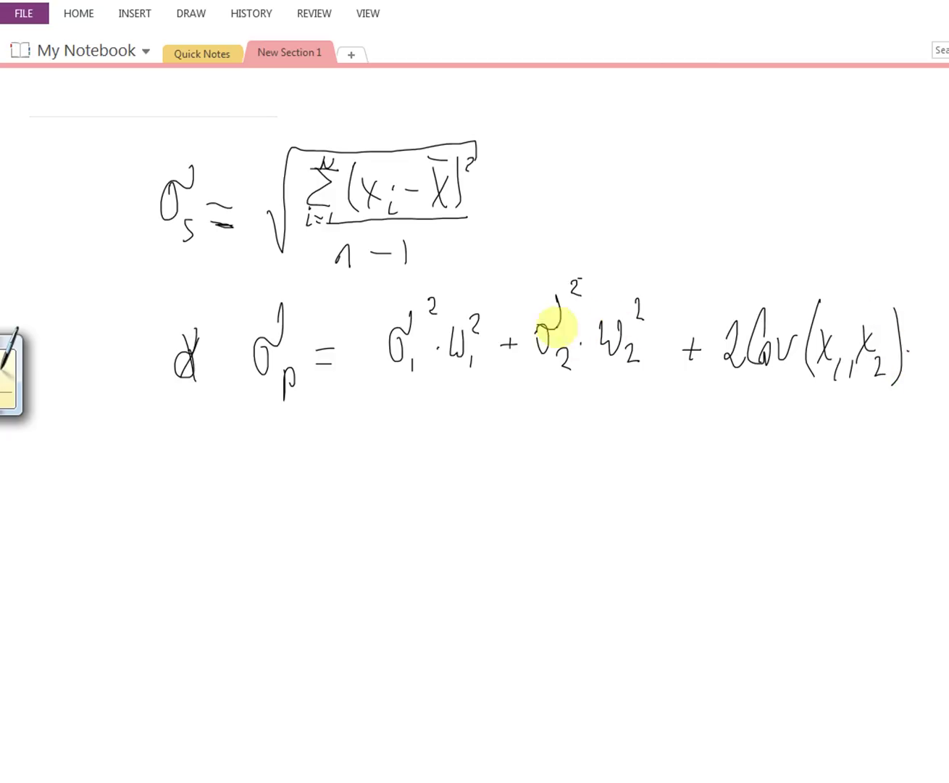
{"action": "mouse_move", "coordinate": [913, 334]}
{"action": "left_mouse_down"}
{"action": "mouse_move", "coordinate": [938, 359]}
{"action": "mouse_move", "coordinate": [933, 377]}
{"action": "left_mouse_up"}
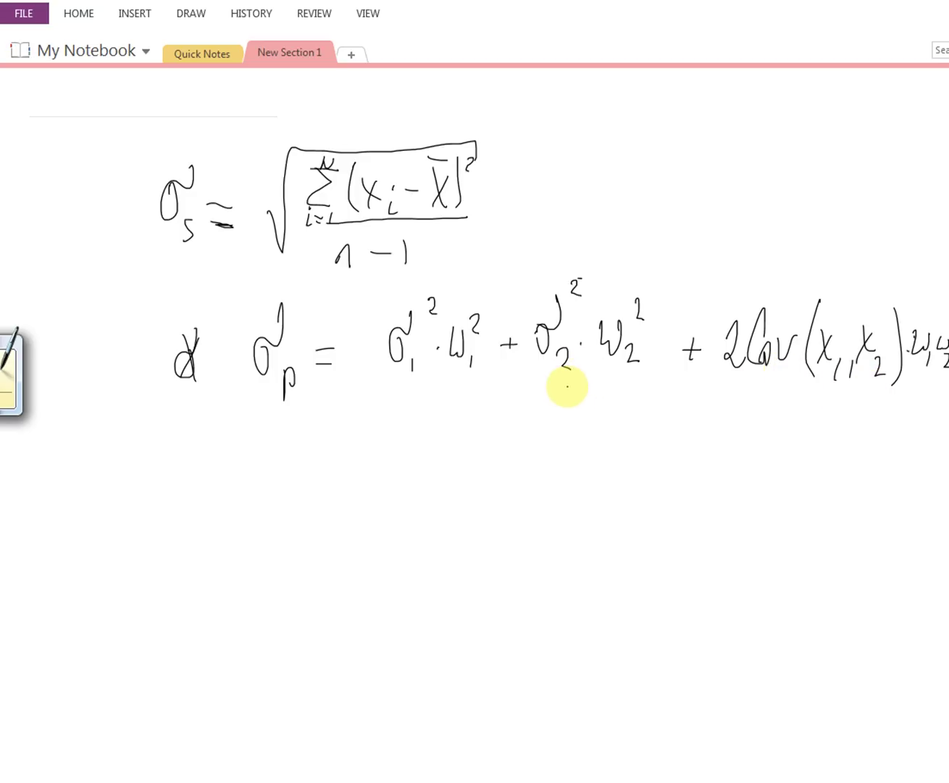
Underline σ1, σ2 and the covariance term in the handwritten portfolio formula
{"action": "left_click_drag", "start_coordinate": [543, 378], "coordinate": [580, 384]}
{"action": "left_click_drag", "start_coordinate": [392, 388], "coordinate": [435, 377]}
{"action": "left_click_drag", "start_coordinate": [398, 397], "coordinate": [426, 393]}
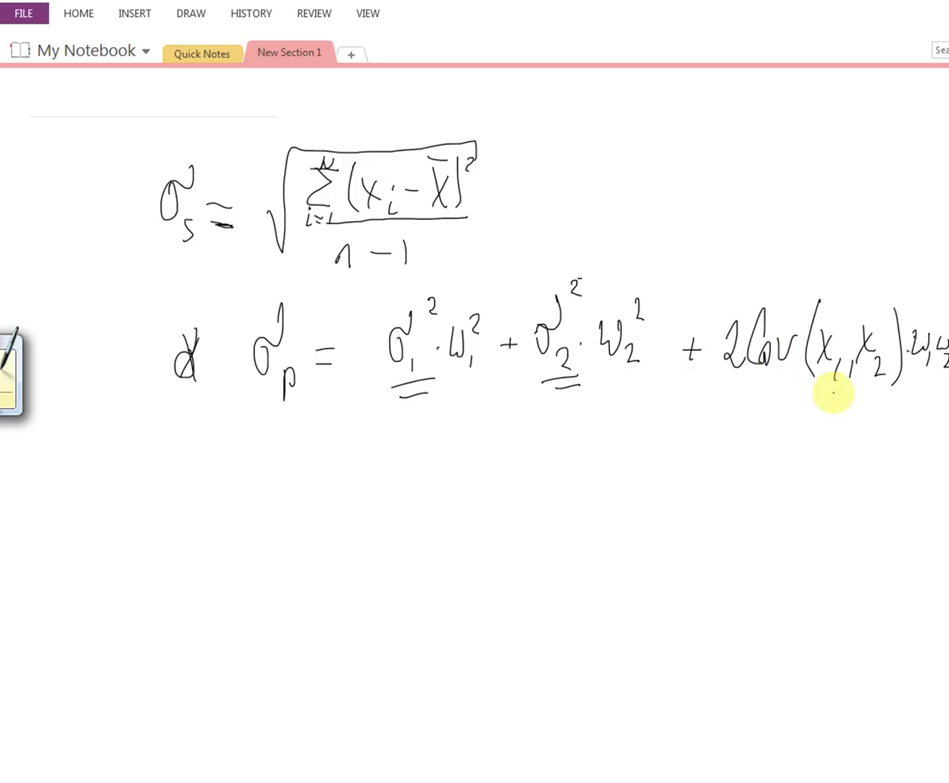
{"action": "mouse_move", "coordinate": [750, 372]}
{"action": "left_mouse_down"}
{"action": "mouse_move", "coordinate": [837, 400]}
{"action": "mouse_move", "coordinate": [833, 385]}
{"action": "left_mouse_up"}
Switch back to the Excel workbook and inspect the highlighted diagonal cells B77, C78, D79 and E80
{"action": "key", "text": "alt+Tab"}
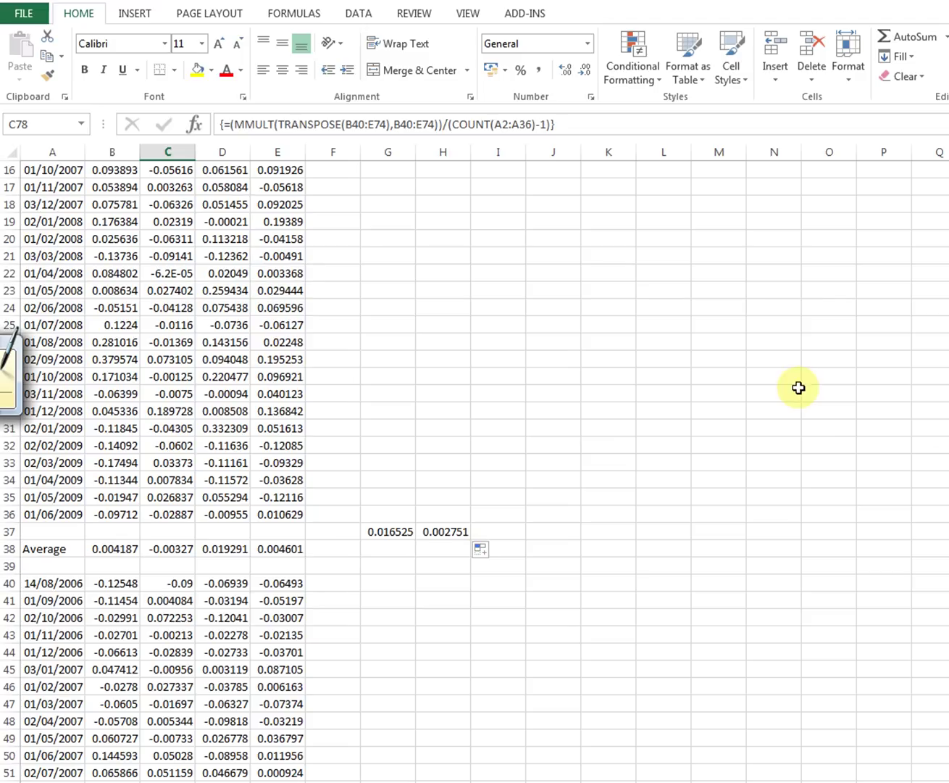
{"action": "left_click", "coordinate": [607, 620]}
{"action": "scroll", "coordinate": [606, 622], "scroll_direction": "down", "scroll_amount": 14}
{"action": "left_click", "coordinate": [116, 497]}
{"action": "left_click", "coordinate": [167, 516]}
{"action": "left_click", "coordinate": [225, 532]}
{"action": "left_click", "coordinate": [262, 546]}
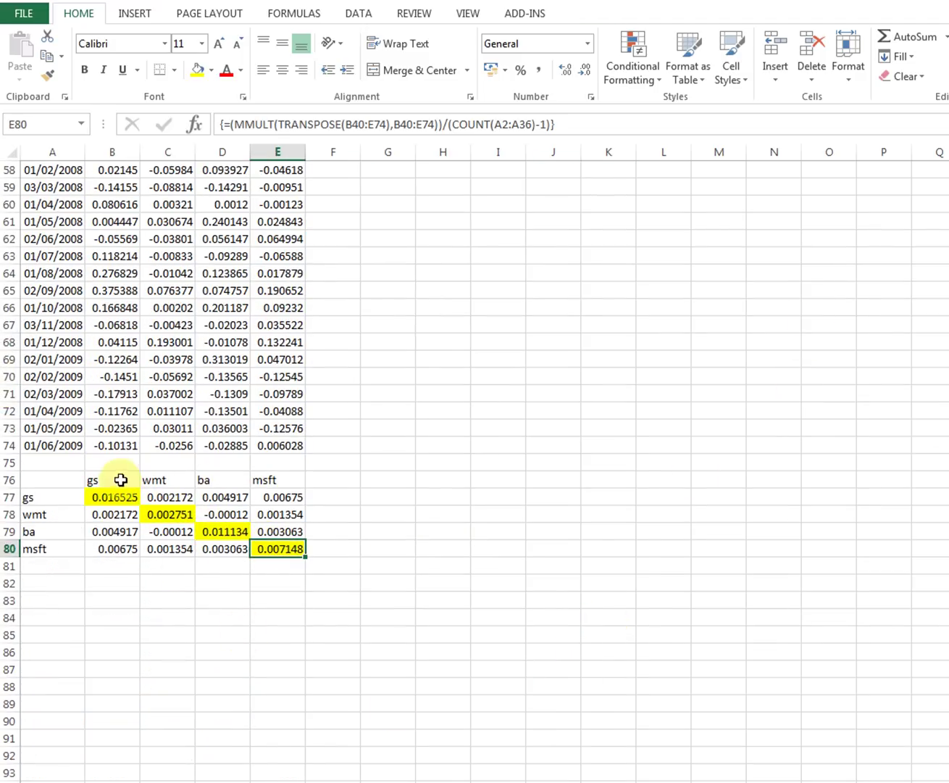
Inspect the covariances of gs with wmt, ba and msft in cells B78, B79 and B80
{"action": "left_click", "coordinate": [117, 515]}
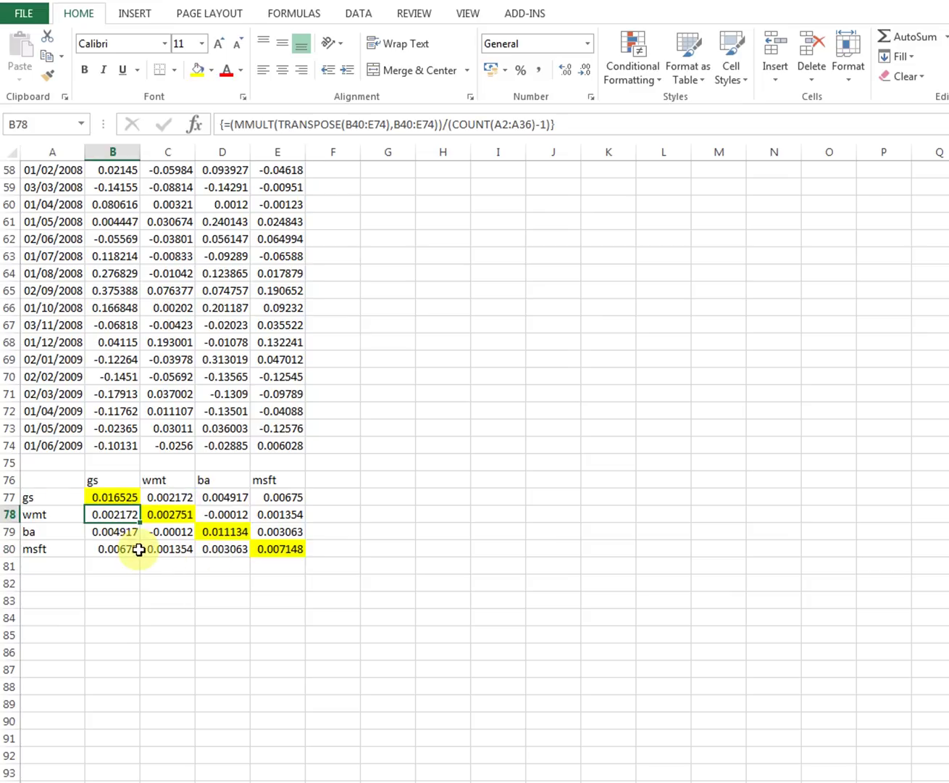
{"action": "left_click", "coordinate": [113, 481]}
{"action": "left_click", "coordinate": [74, 516]}
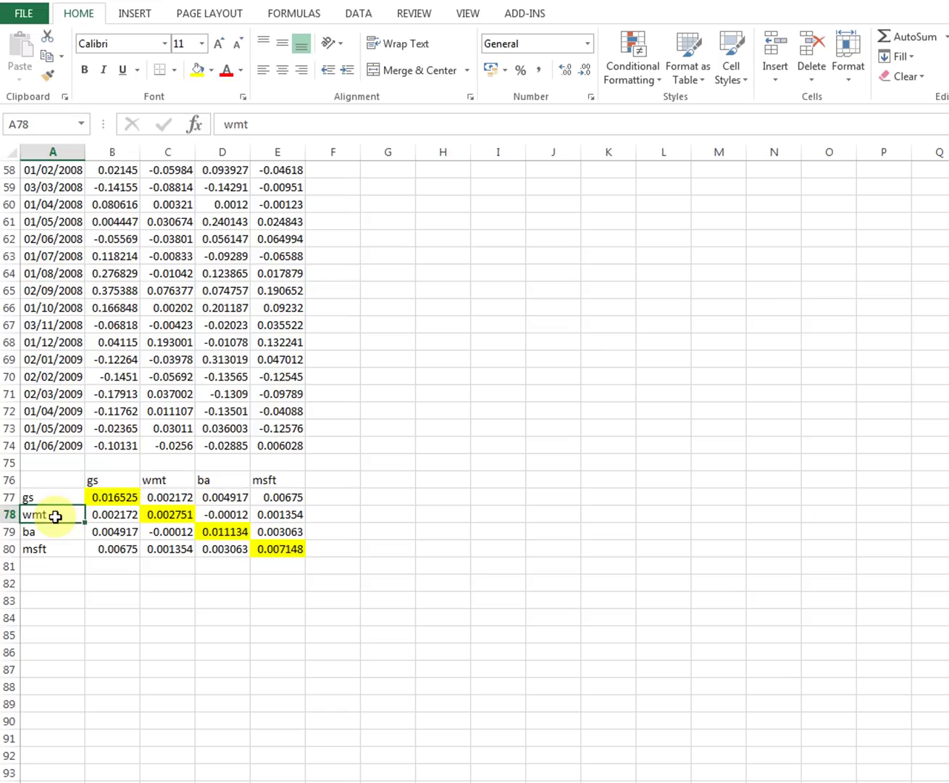
{"action": "left_click", "coordinate": [104, 517]}
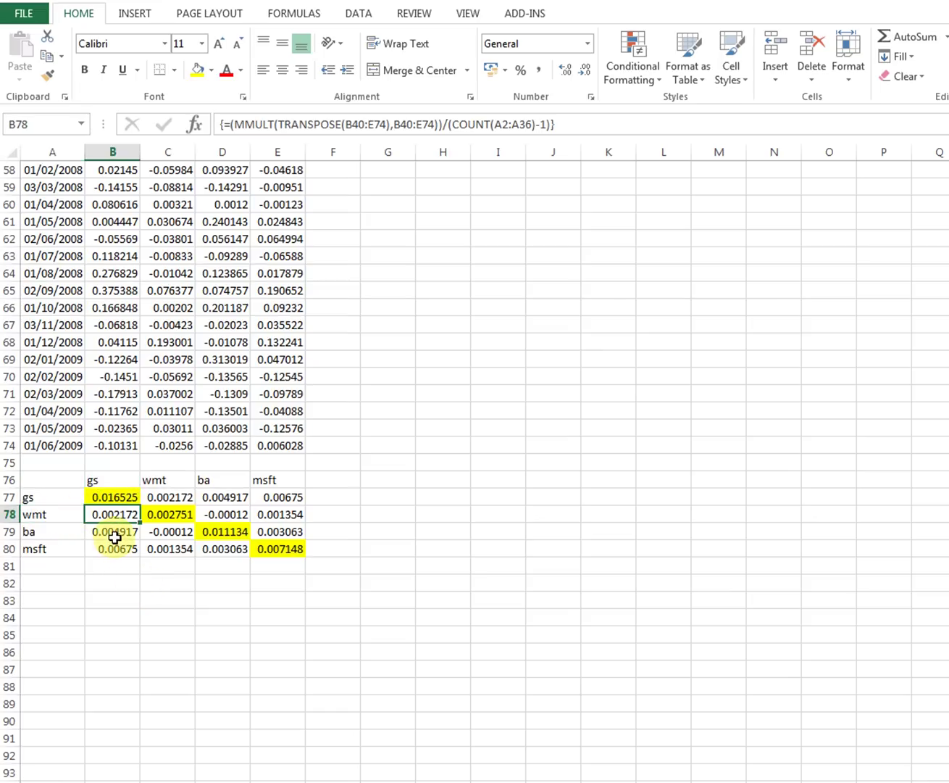
{"action": "left_click", "coordinate": [127, 532]}
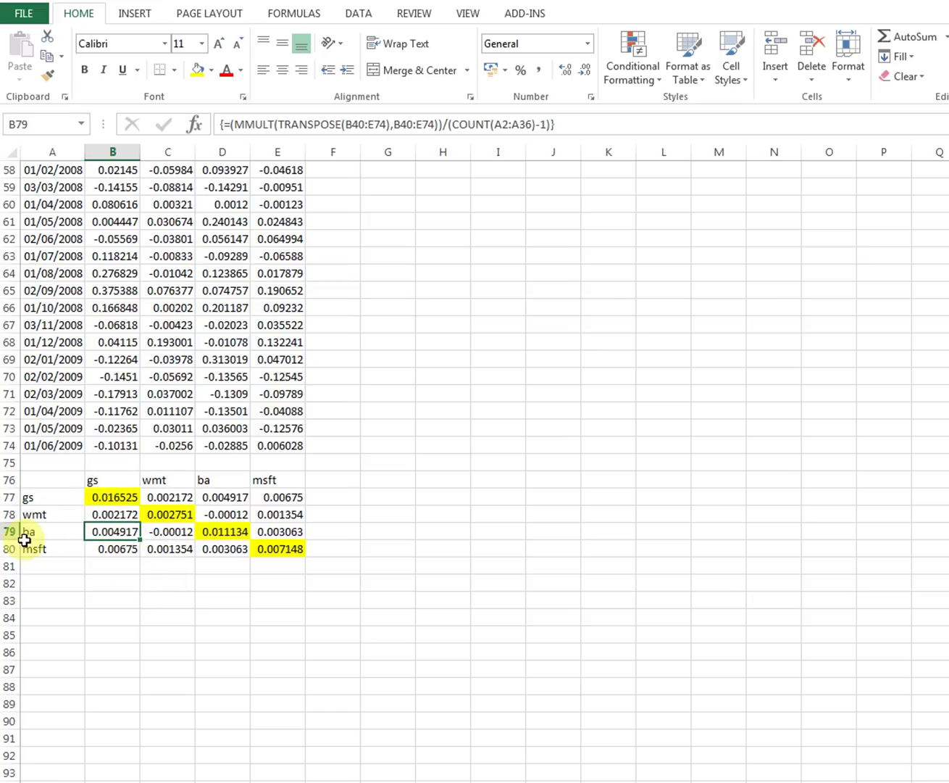
{"action": "left_click", "coordinate": [120, 549]}
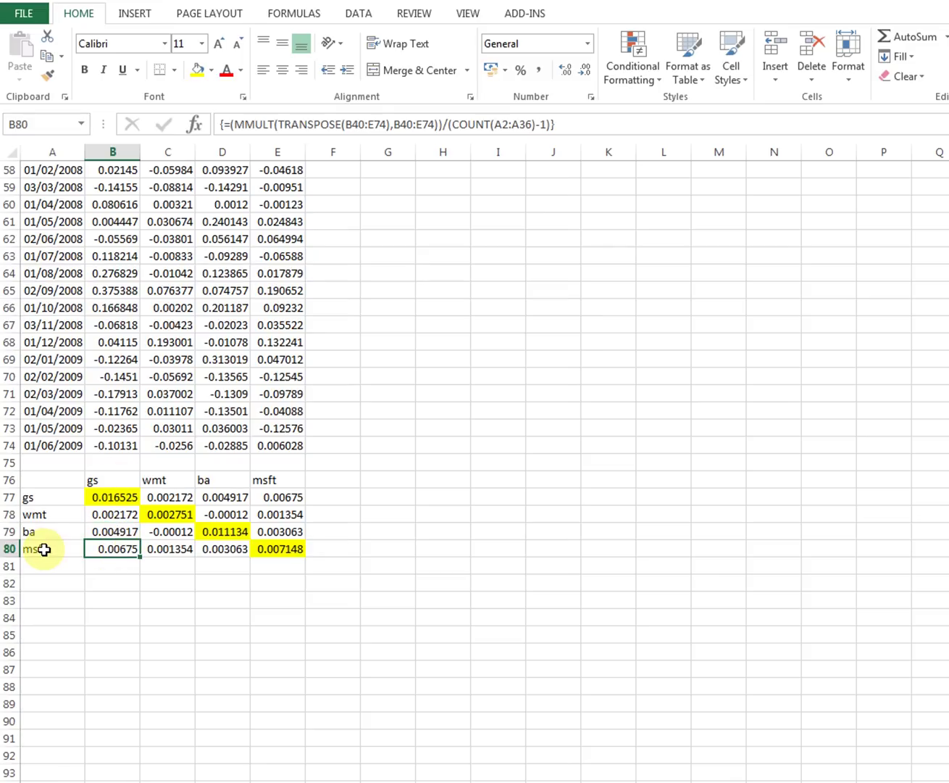
Compare the gs covariances below the diagonal in B78:B80 with their mirrored counterparts in C77:E77
{"action": "left_click", "coordinate": [165, 533]}
{"action": "left_click_drag", "start_coordinate": [112, 514], "coordinate": [113, 549]}
{"action": "left_click_drag", "start_coordinate": [168, 497], "coordinate": [275, 496]}
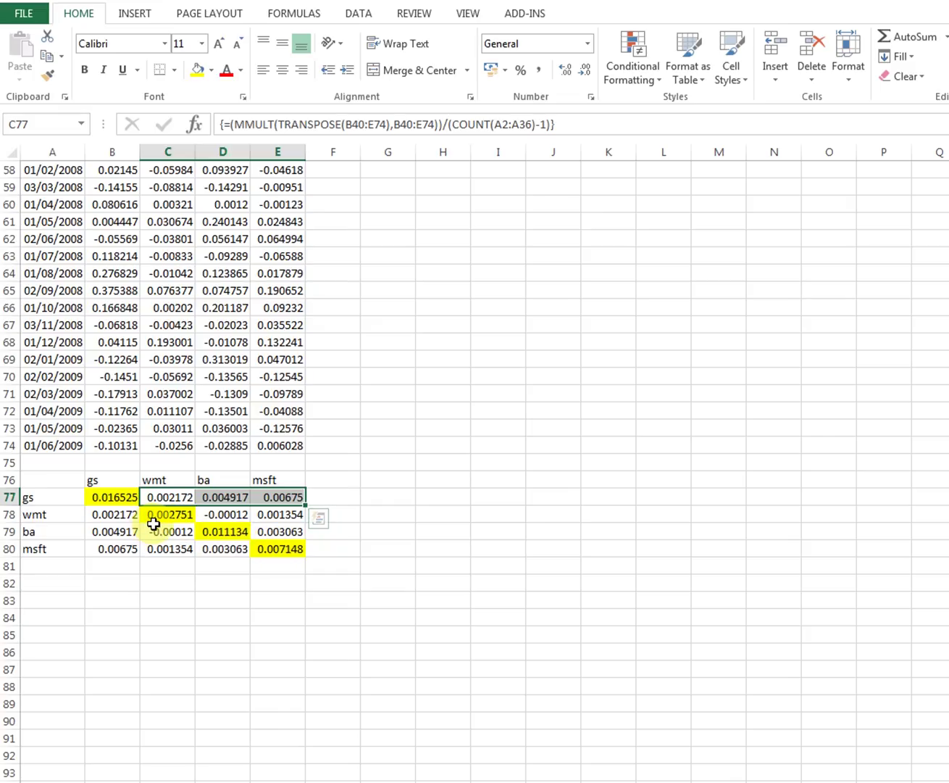
Check the covariance term in the handwritten OneNote formula and return to Excel to examine the full matrix B77:E80
{"action": "key", "text": "alt+Tab"}
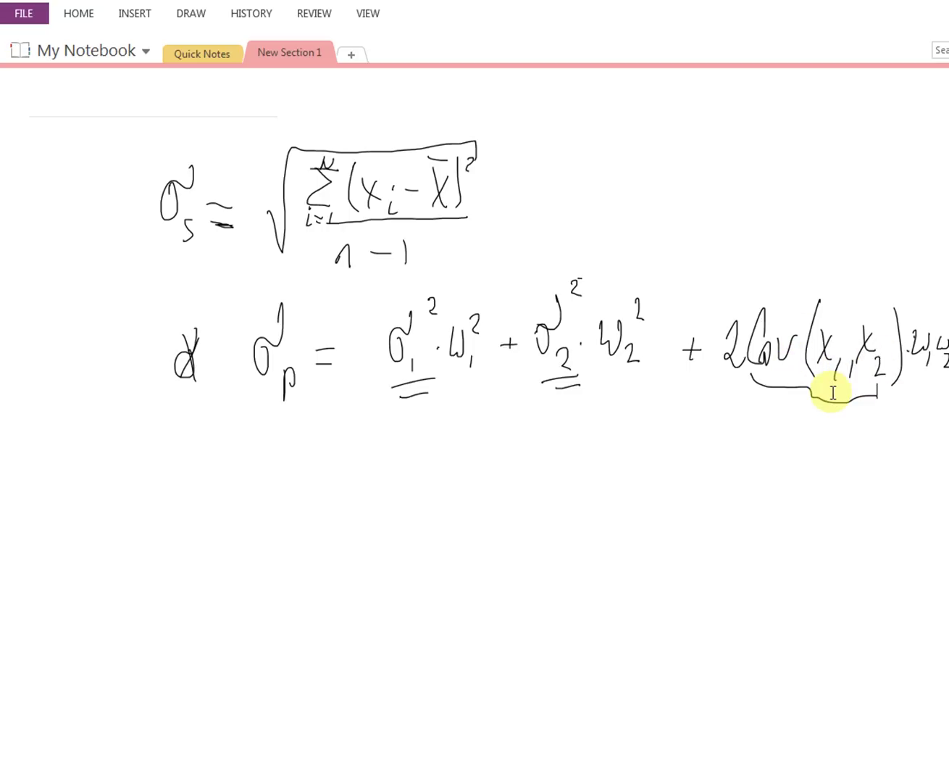
{"action": "key", "text": "alt+Tab"}
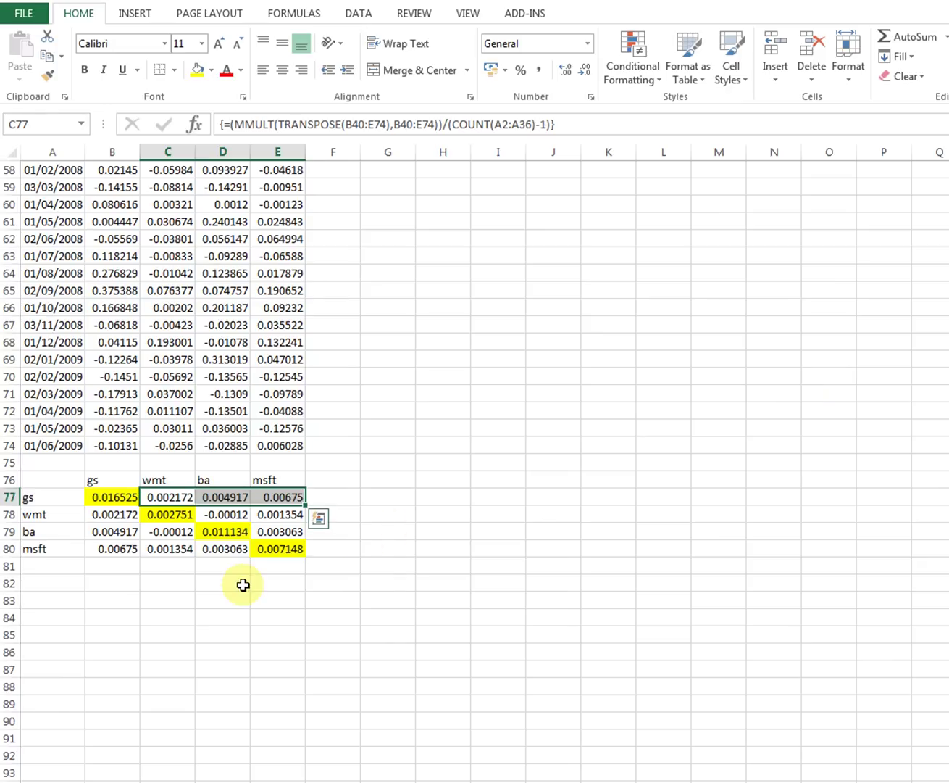
{"action": "left_click", "coordinate": [242, 584]}
{"action": "left_click_drag", "start_coordinate": [114, 498], "coordinate": [279, 549]}
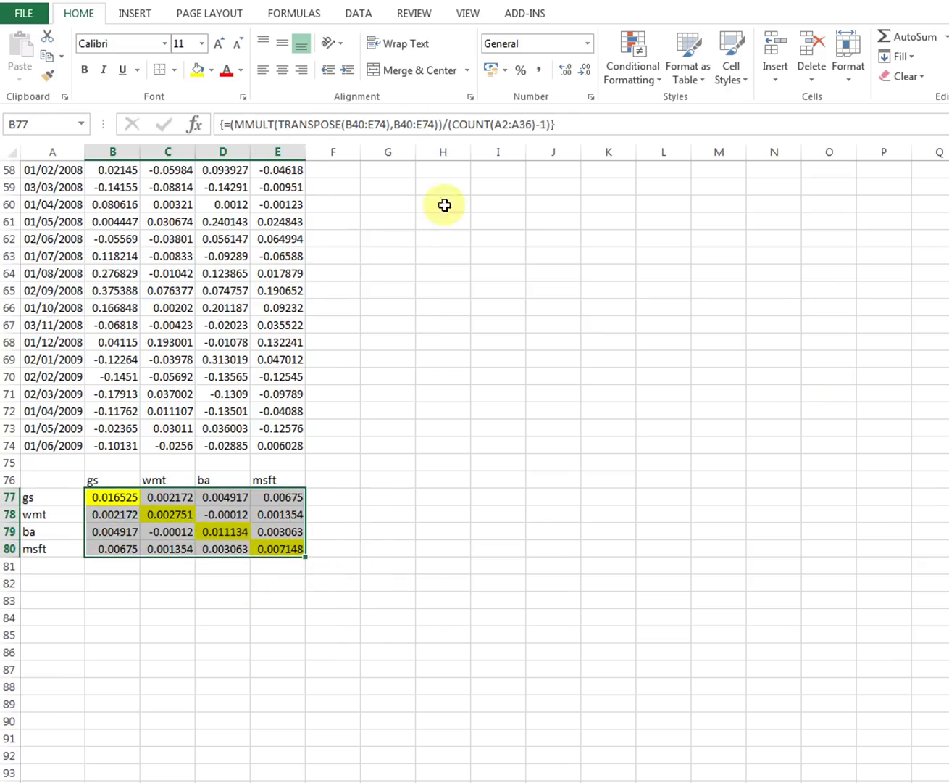
{"action": "left_click", "coordinate": [494, 551]}
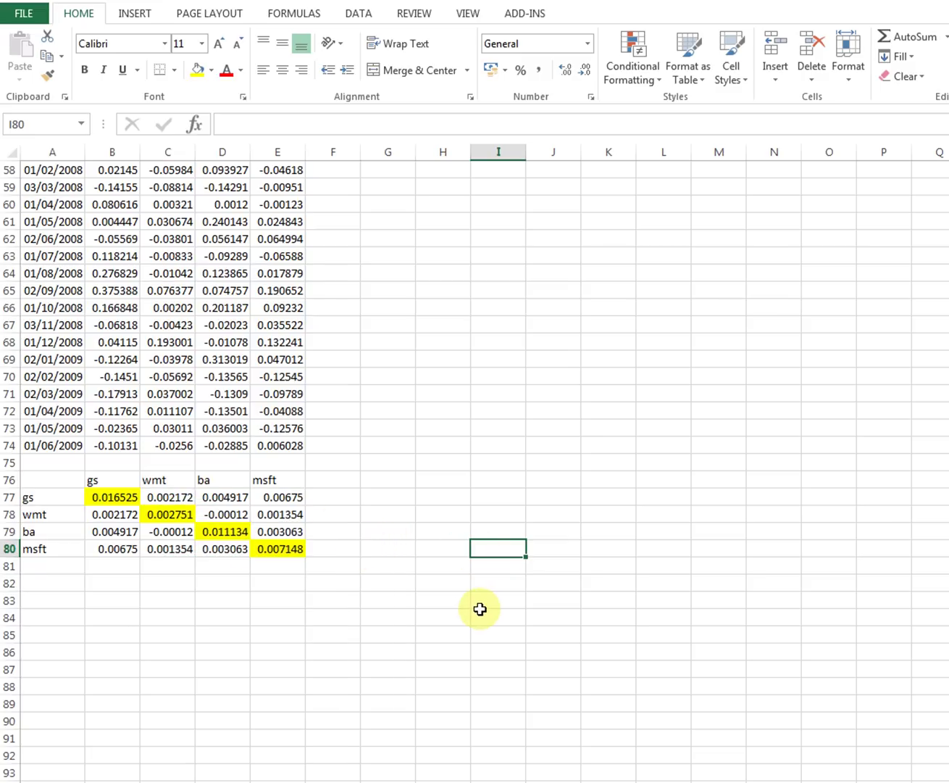
Review the return data above the matrix and the stock headers gs, wmt and ba in row 76
{"action": "scroll", "coordinate": [480, 609], "scroll_direction": "up", "scroll_amount": 15}
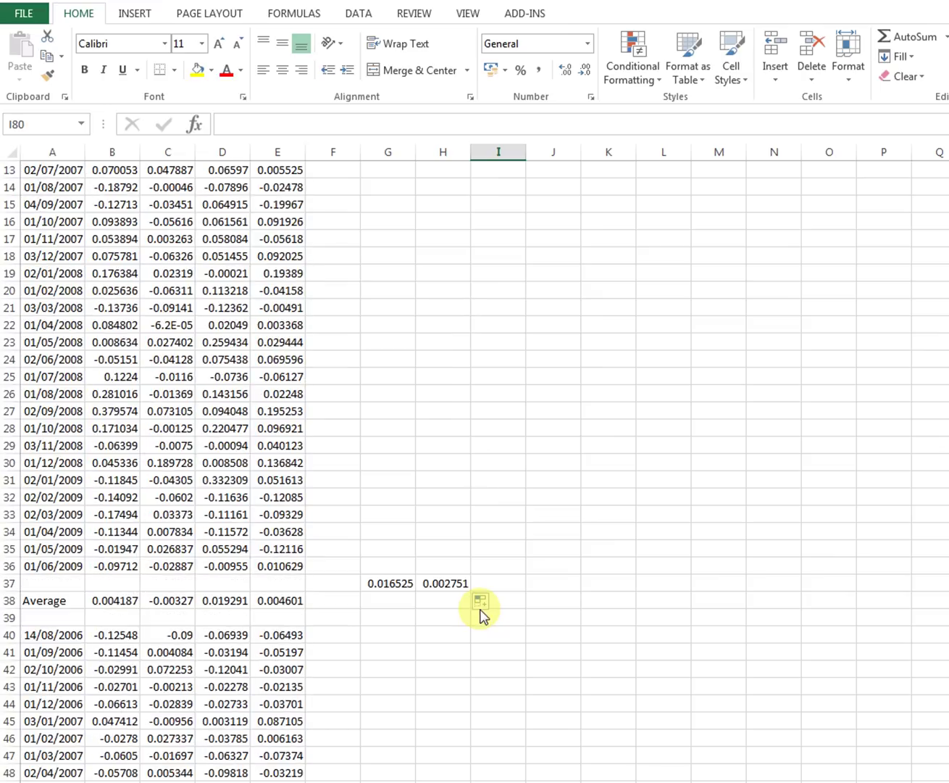
{"action": "scroll", "coordinate": [478, 612], "scroll_direction": "down", "scroll_amount": 18}
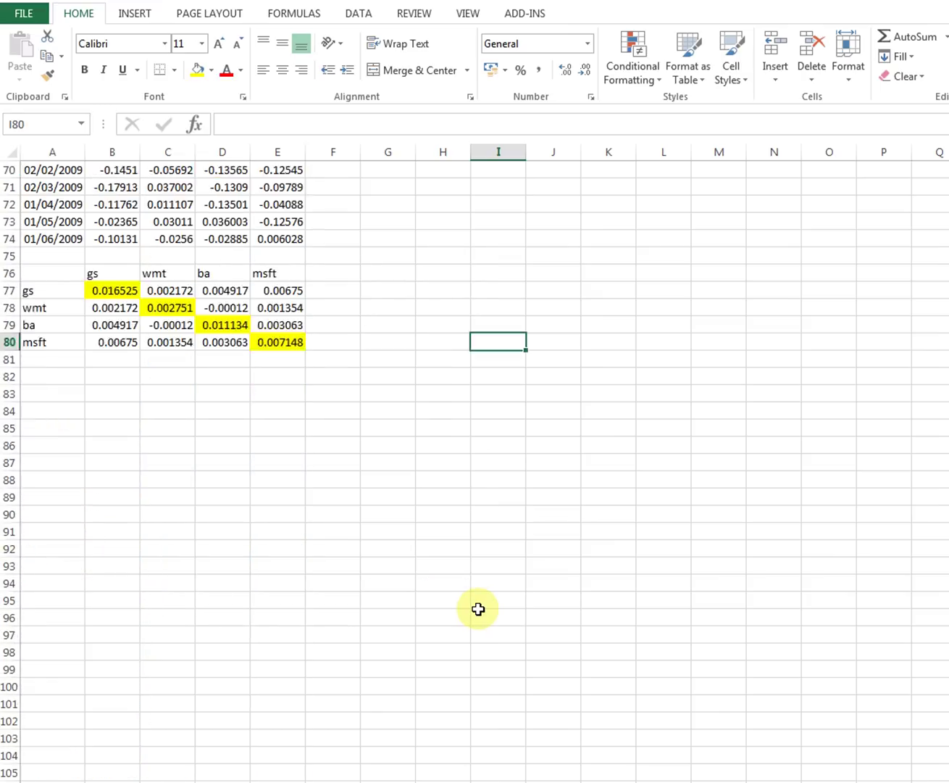
{"action": "left_click", "coordinate": [366, 431]}
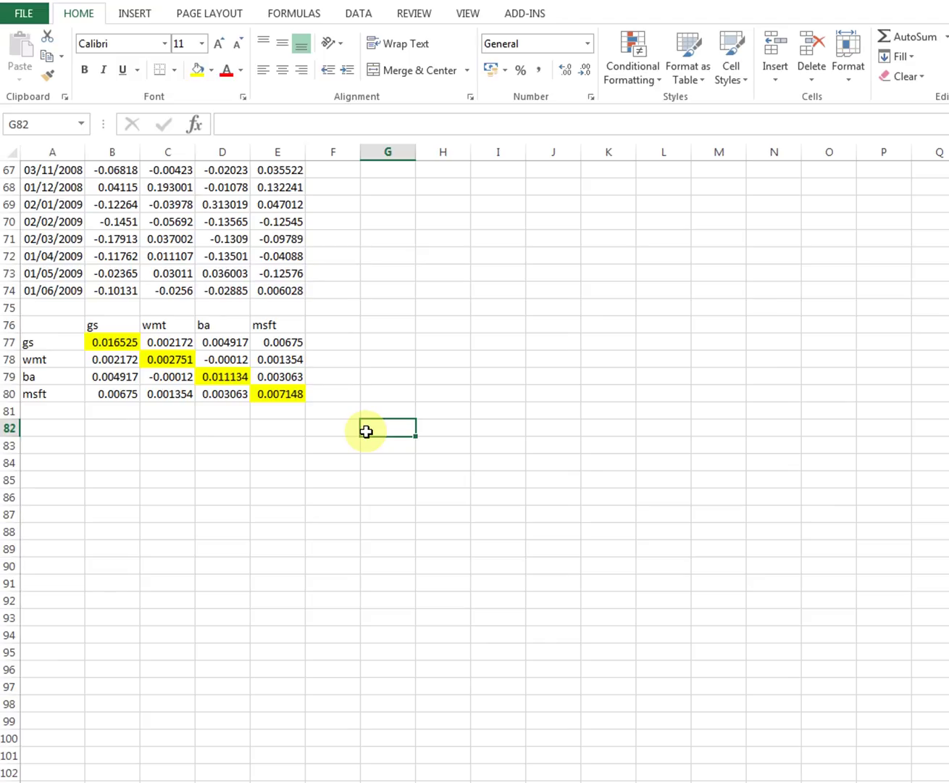
{"action": "left_click", "coordinate": [116, 327]}
{"action": "left_click", "coordinate": [174, 327]}
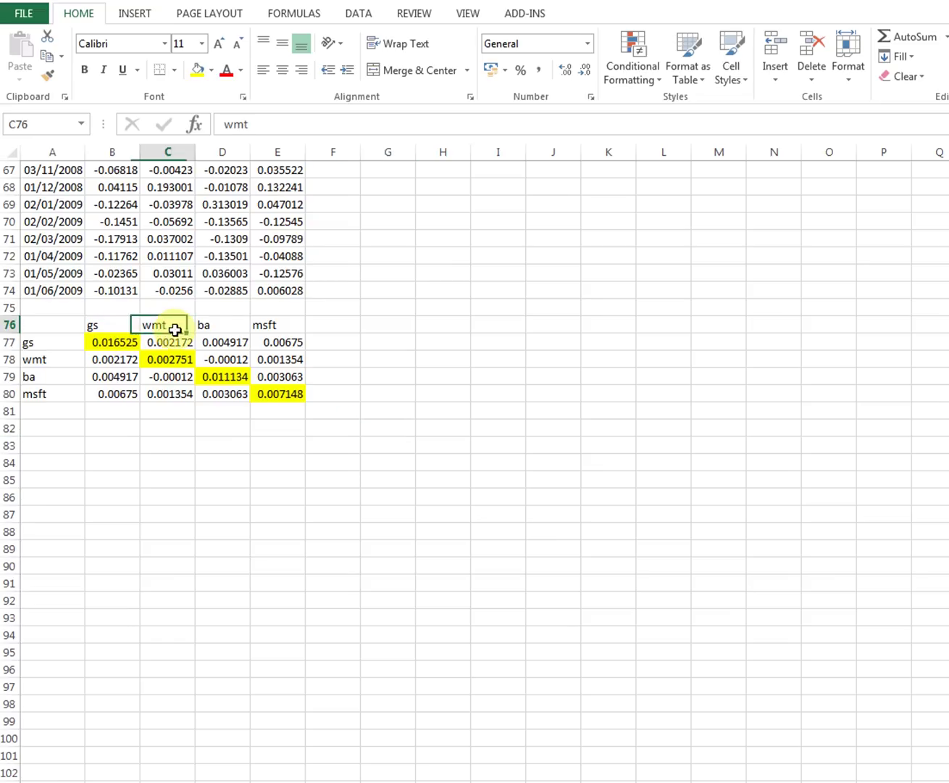
{"action": "left_click", "coordinate": [238, 326]}
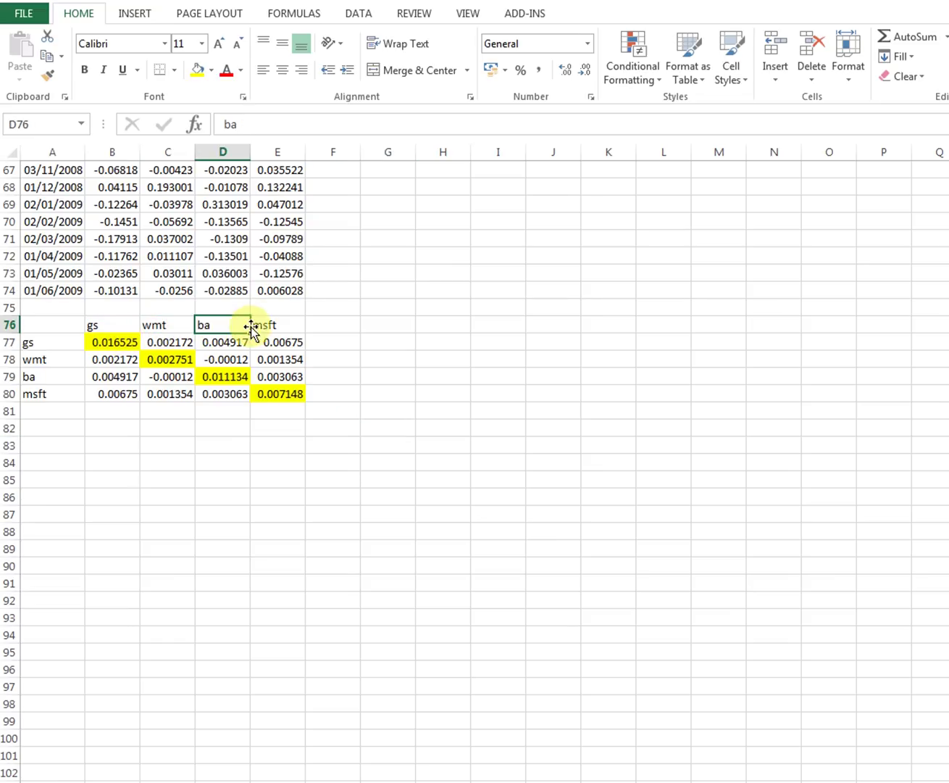
Compare the empty area A82:E86 below the matrix with the labelled matrix range A76:E80, ending on cell A82
{"action": "left_click", "coordinate": [70, 444]}
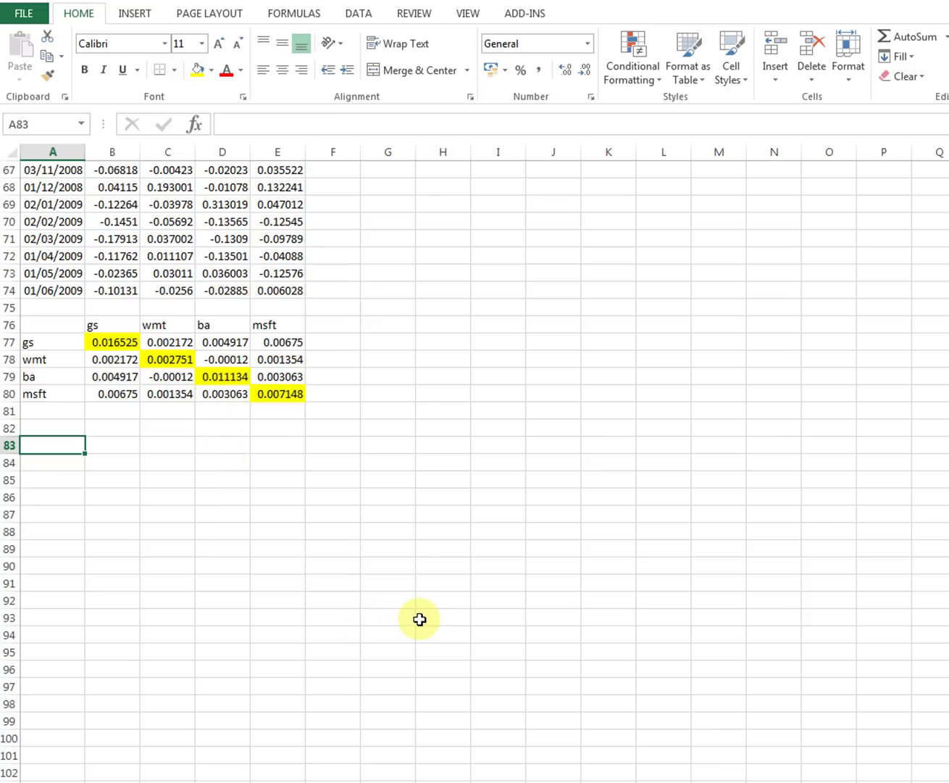
{"action": "left_click_drag", "start_coordinate": [286, 424], "coordinate": [49, 502]}
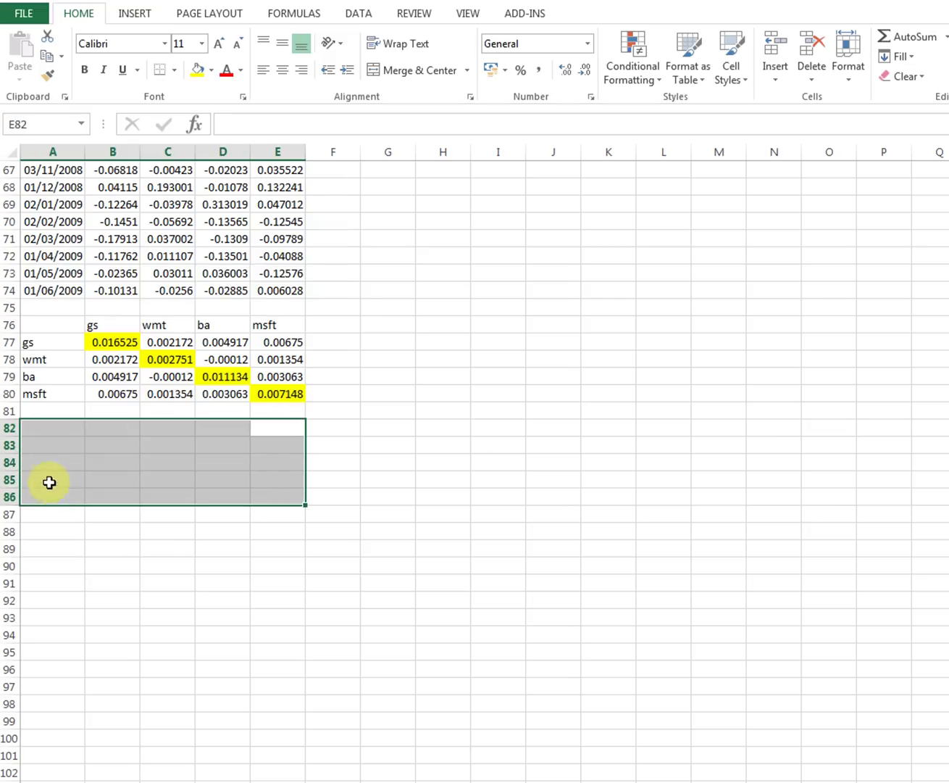
{"action": "left_click", "coordinate": [48, 426]}
{"action": "left_click_drag", "start_coordinate": [48, 394], "coordinate": [268, 326]}
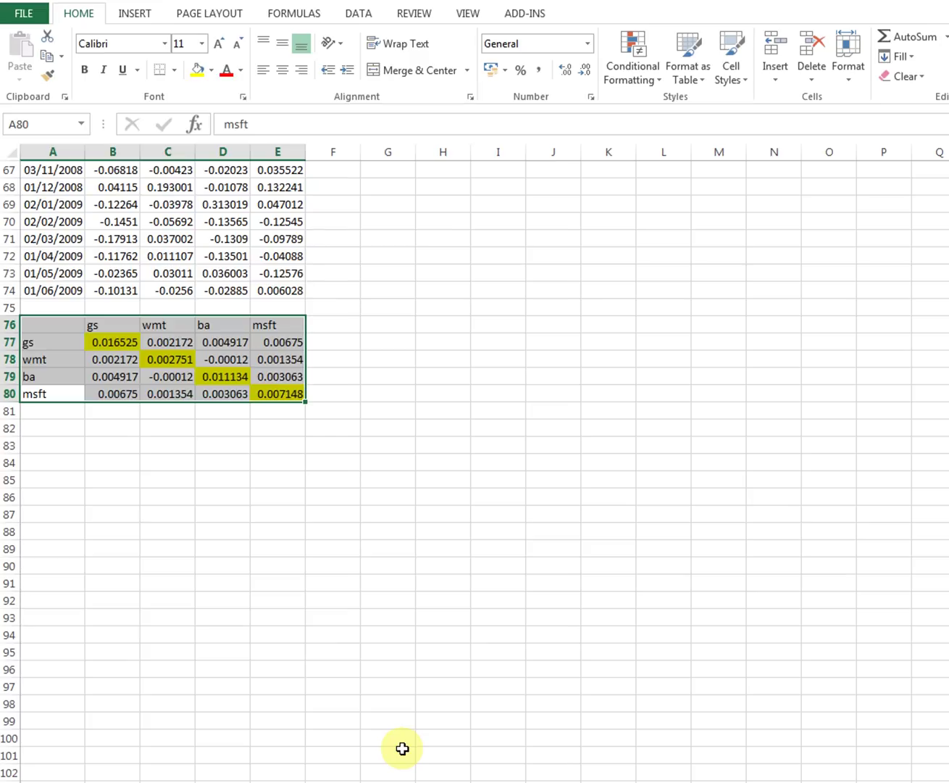
{"action": "left_click", "coordinate": [70, 432]}
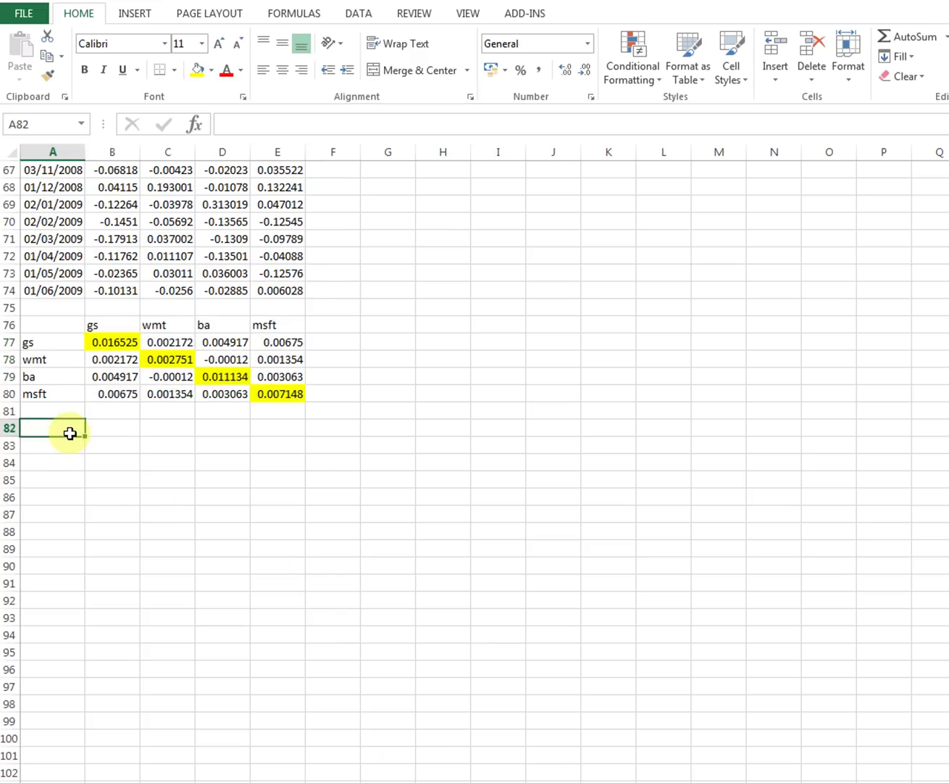